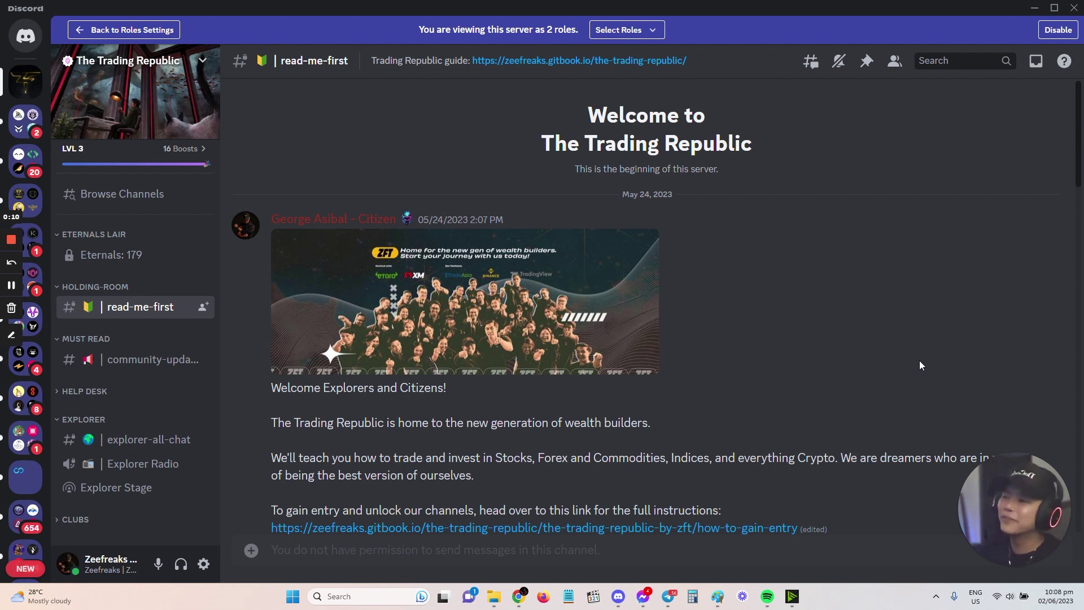
- Read the opening #read-me-first messages, highlighting part of the message text
scroll(918, 361, "down", 2)
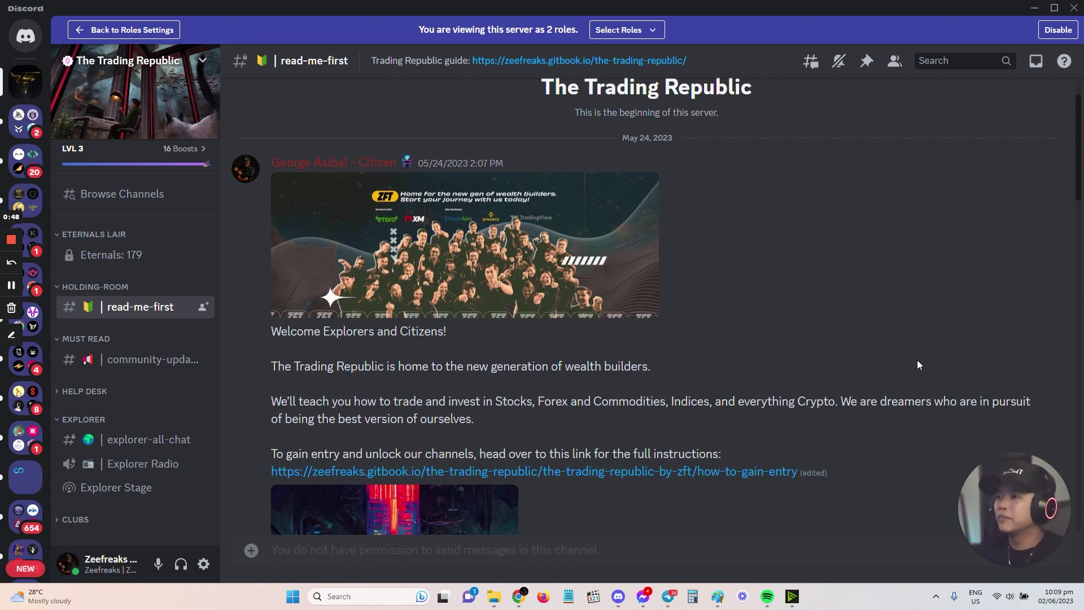
scroll(861, 384, "down", 4)
scroll(872, 382, "up", 3)
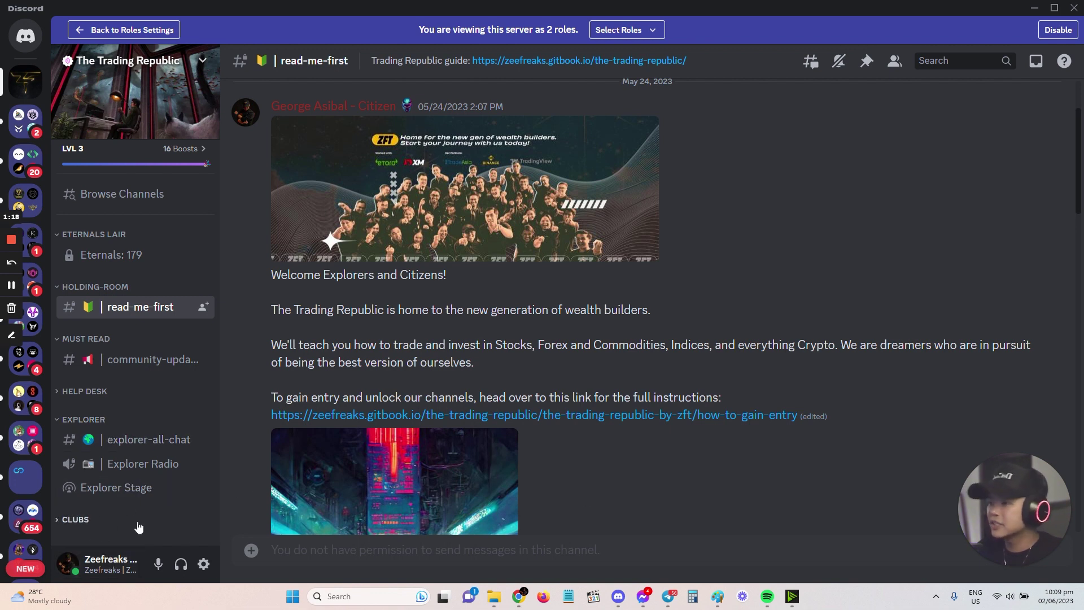
scroll(944, 266, "down", 8)
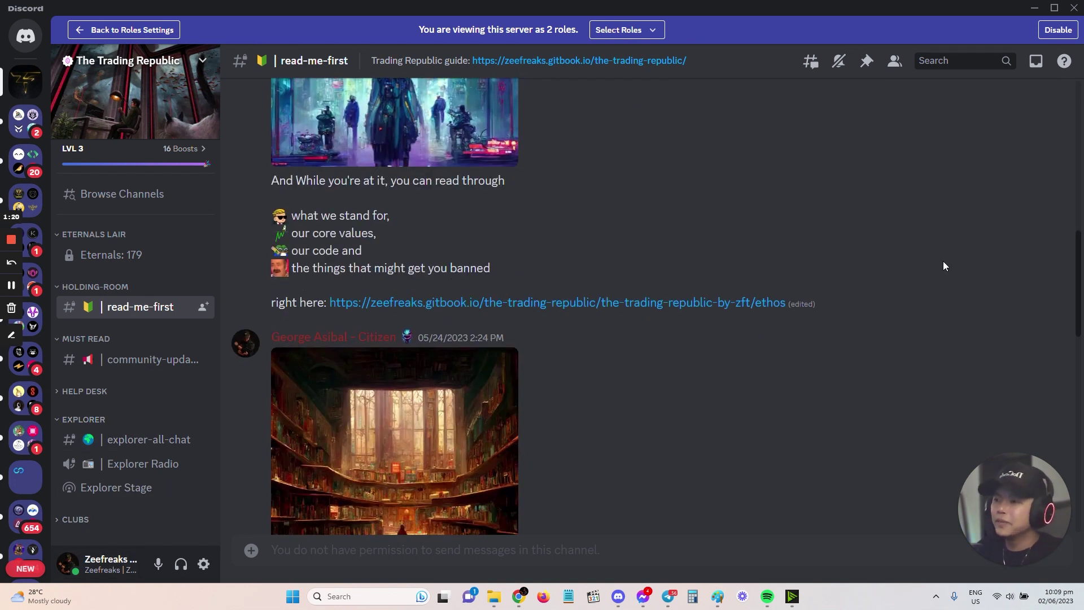
left_click_drag(1075, 249, 1080, 106)
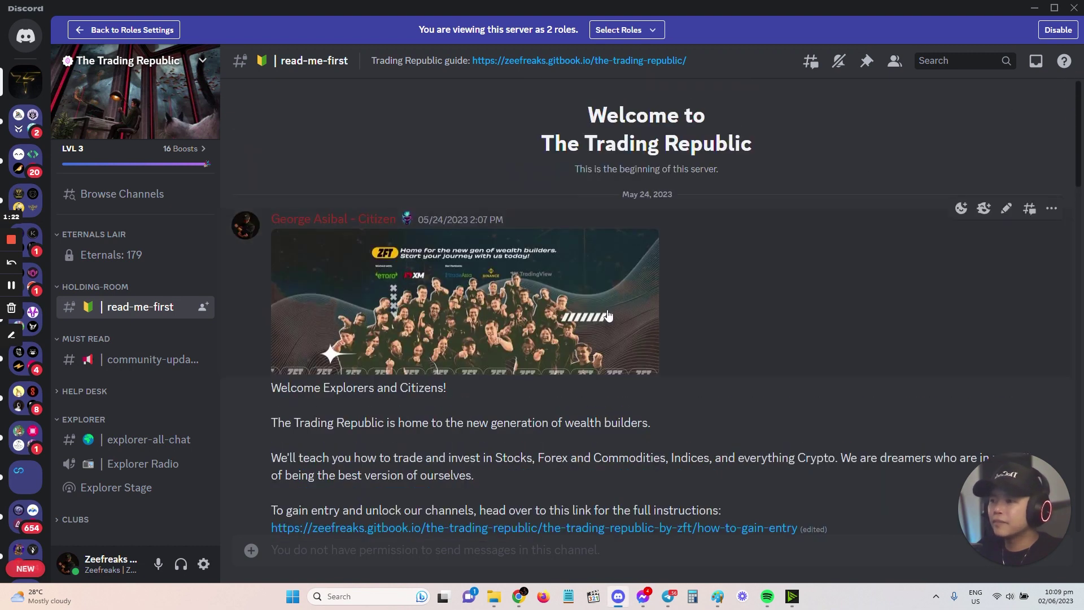
scroll(713, 389, "down", 4)
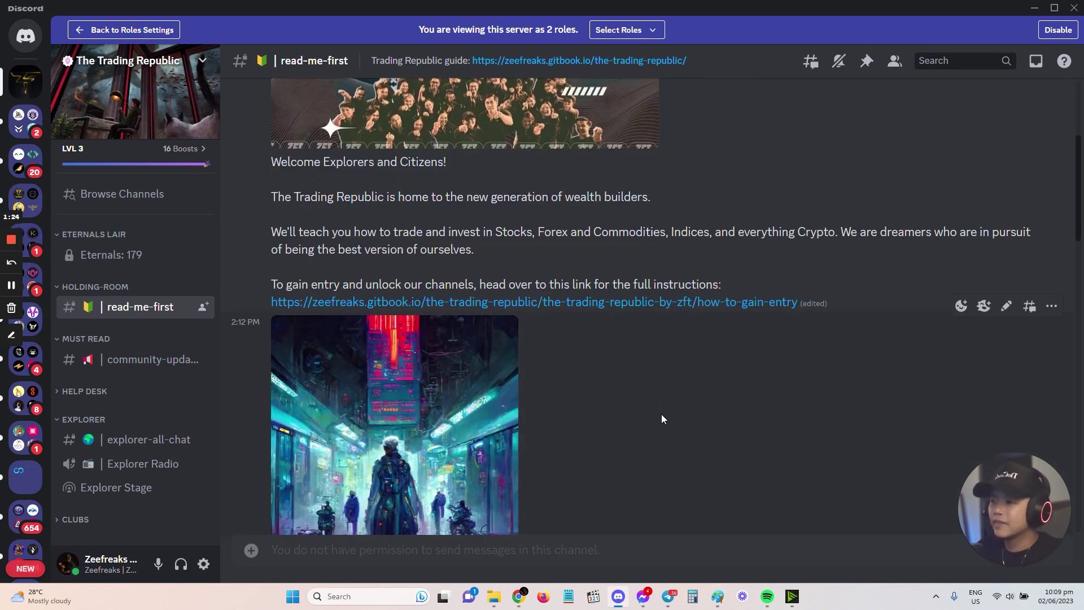
scroll(513, 336, "down", 3)
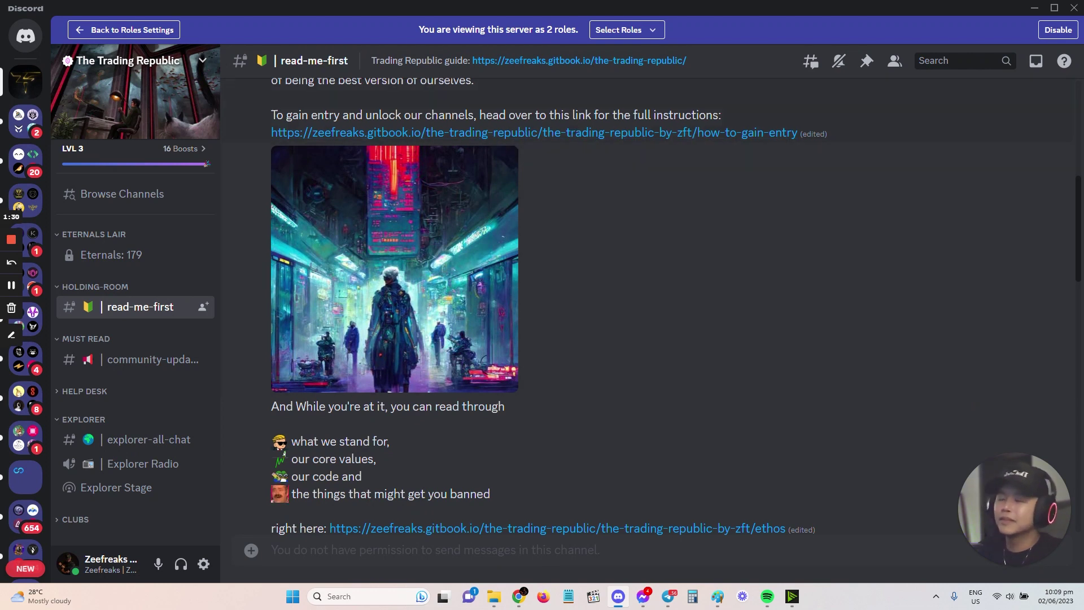
scroll(867, 386, "down", 3)
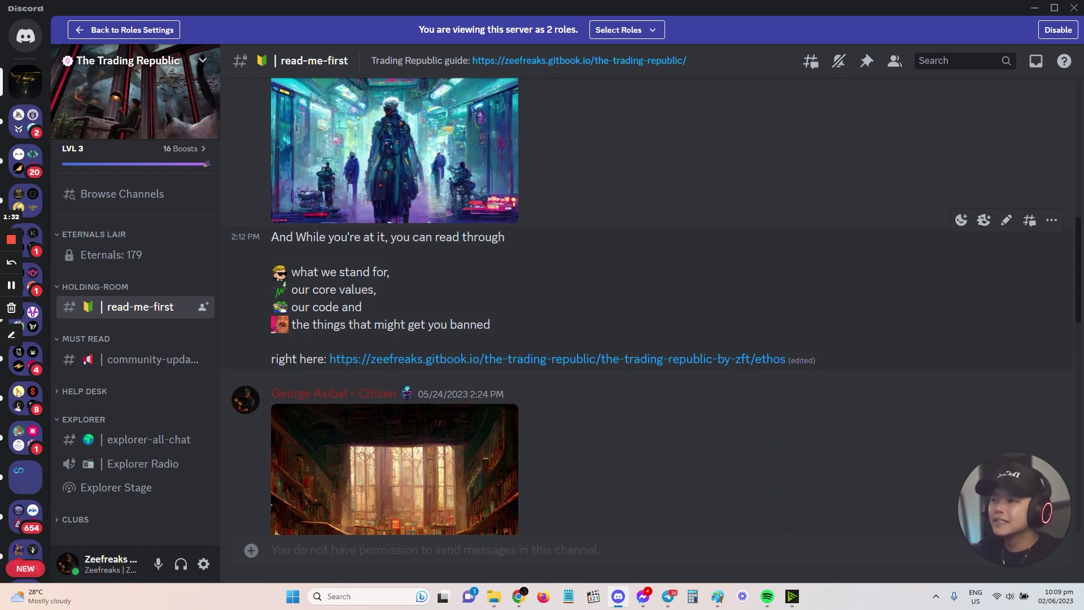
left_click_drag(270, 234, 639, 296)
left_click(639, 296)
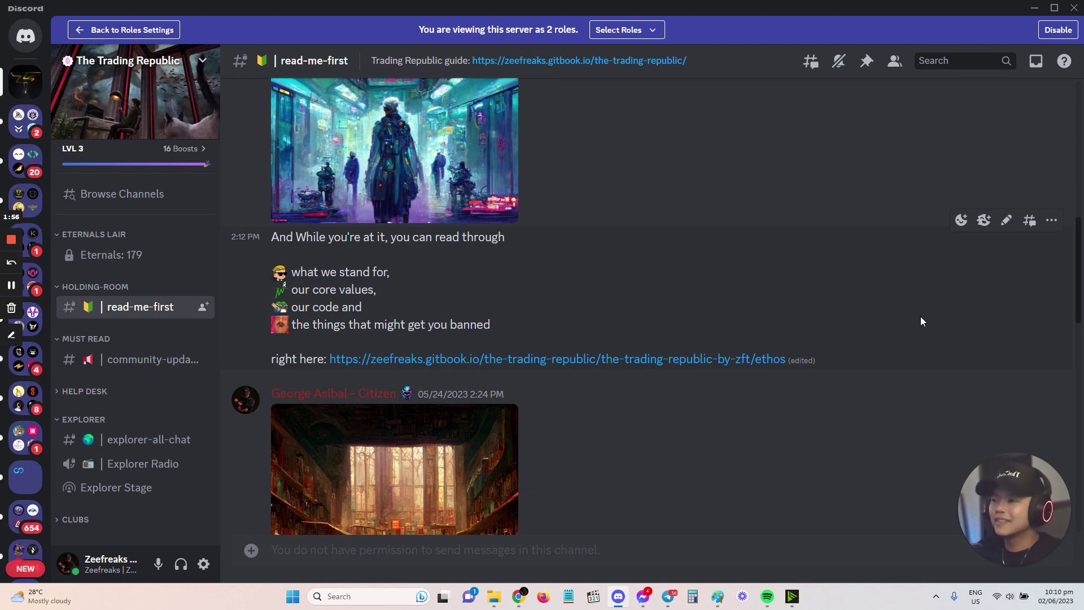
- Read on past the four program checklist lines to the bot's Valar dohaeris proceed message
scroll(784, 469, "down", 3)
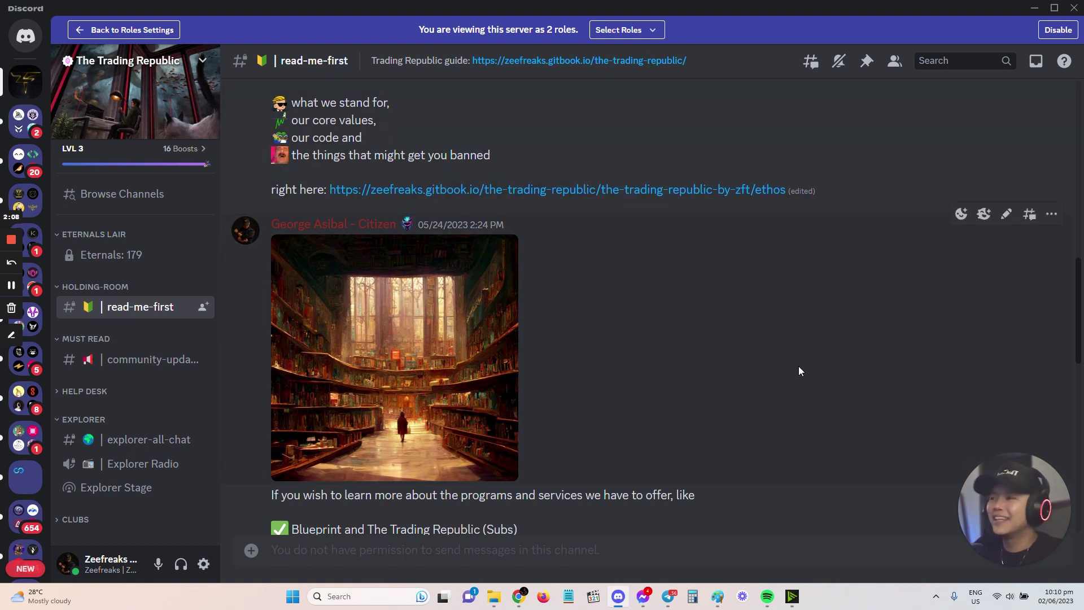
scroll(799, 367, "down", 2)
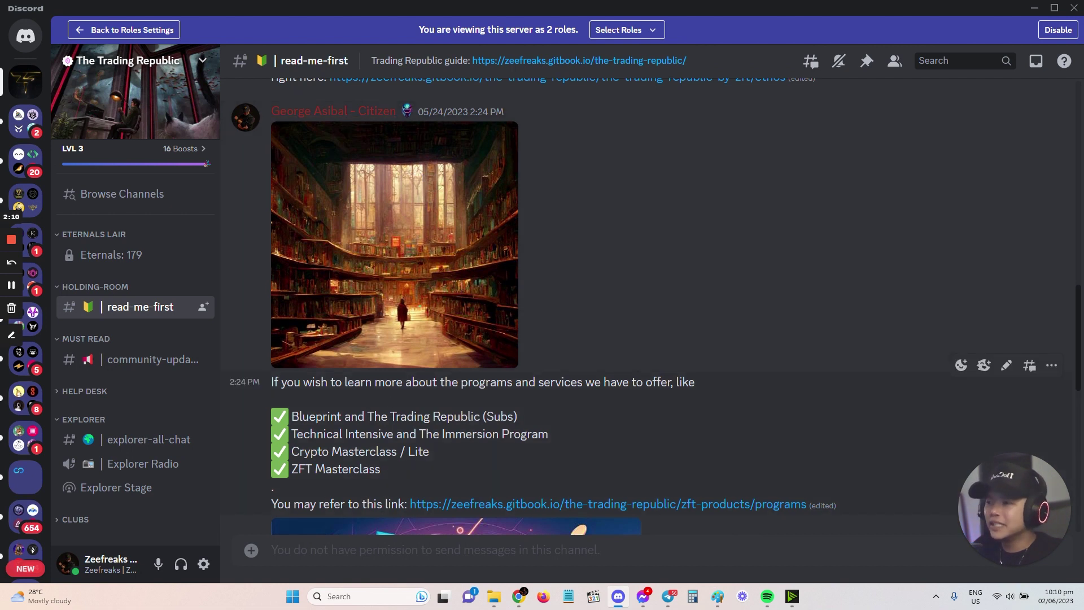
left_click_drag(733, 401, 497, 471)
left_click(723, 438)
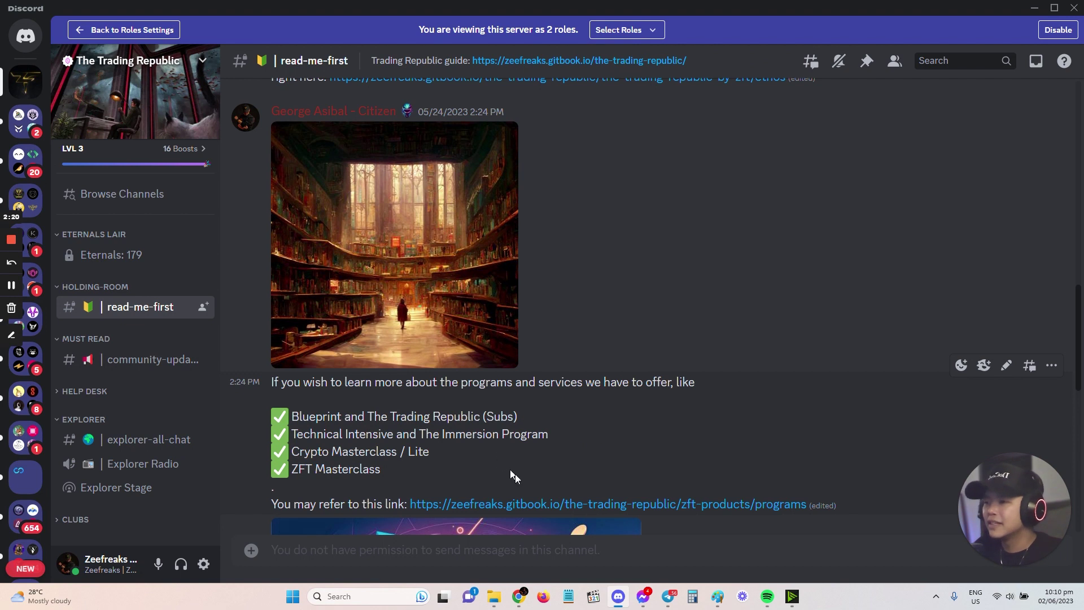
scroll(720, 429, "down", 3)
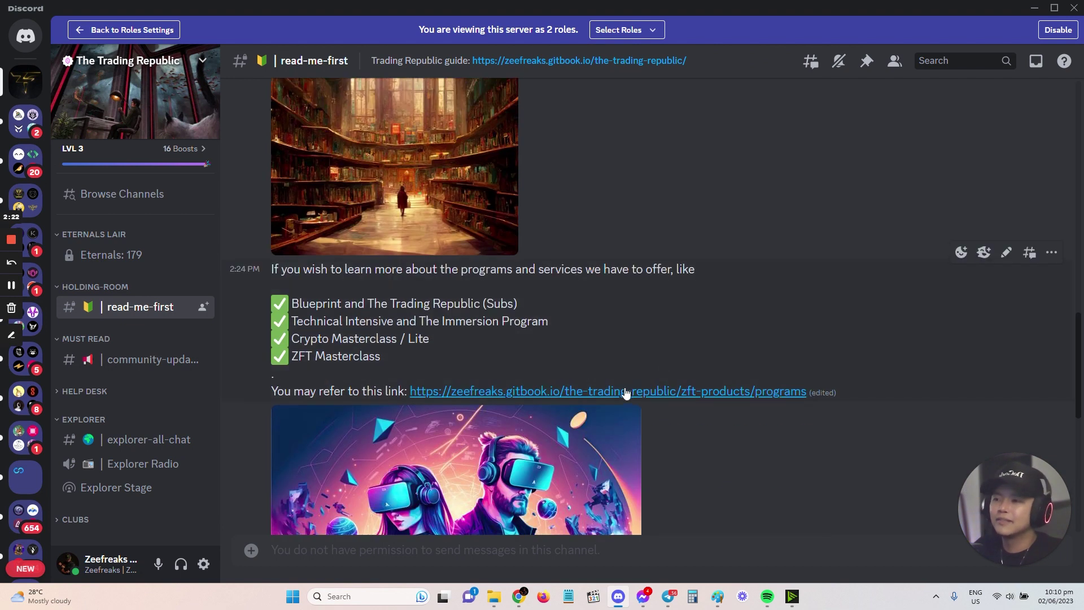
scroll(754, 442, "down", 10)
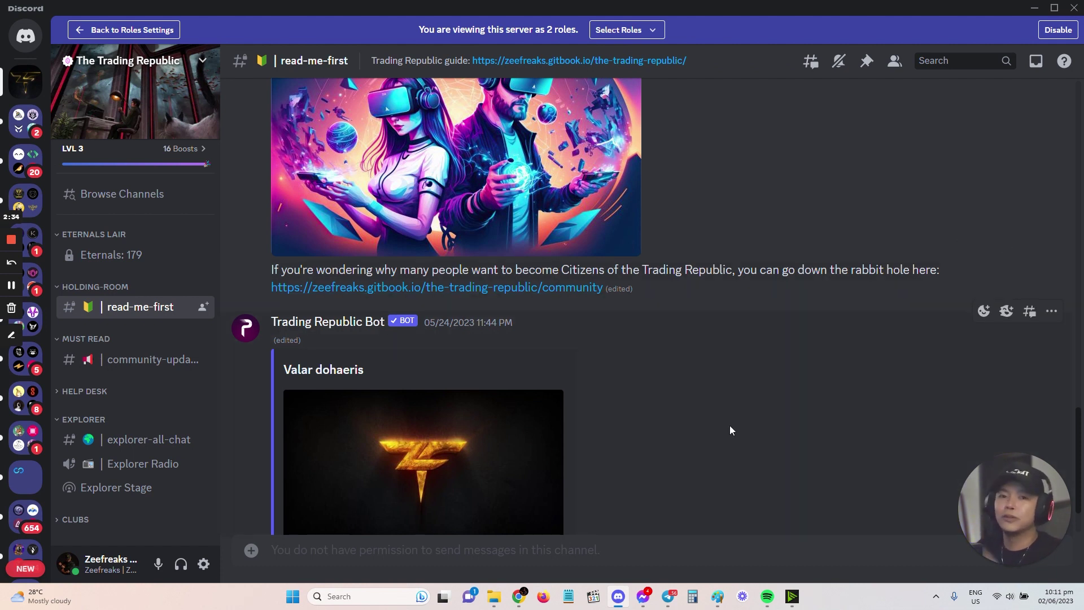
scroll(729, 430, "down", 2)
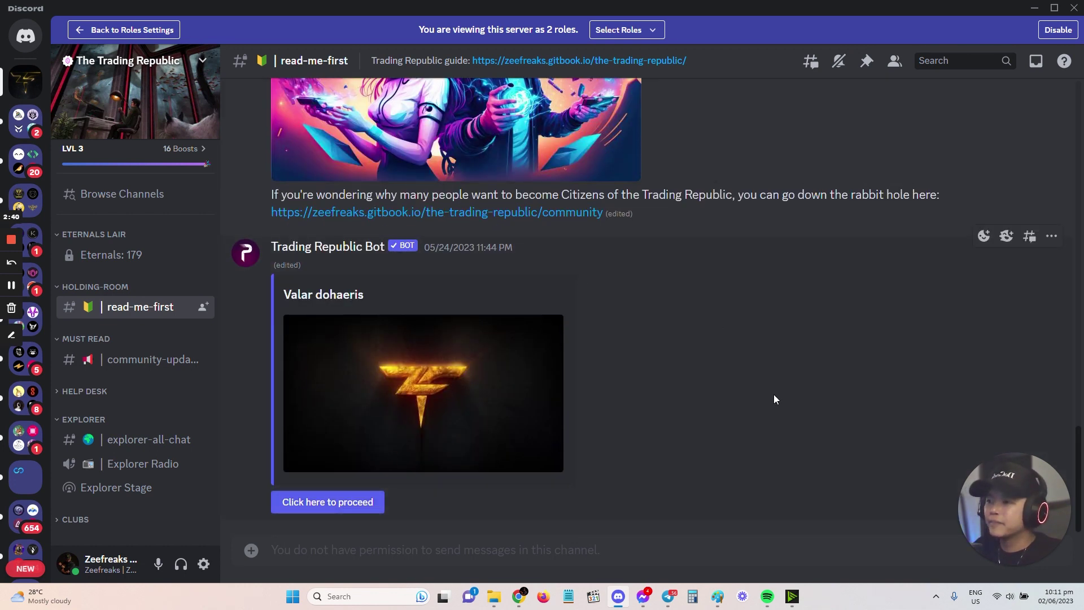
scroll(788, 467, "up", 10)
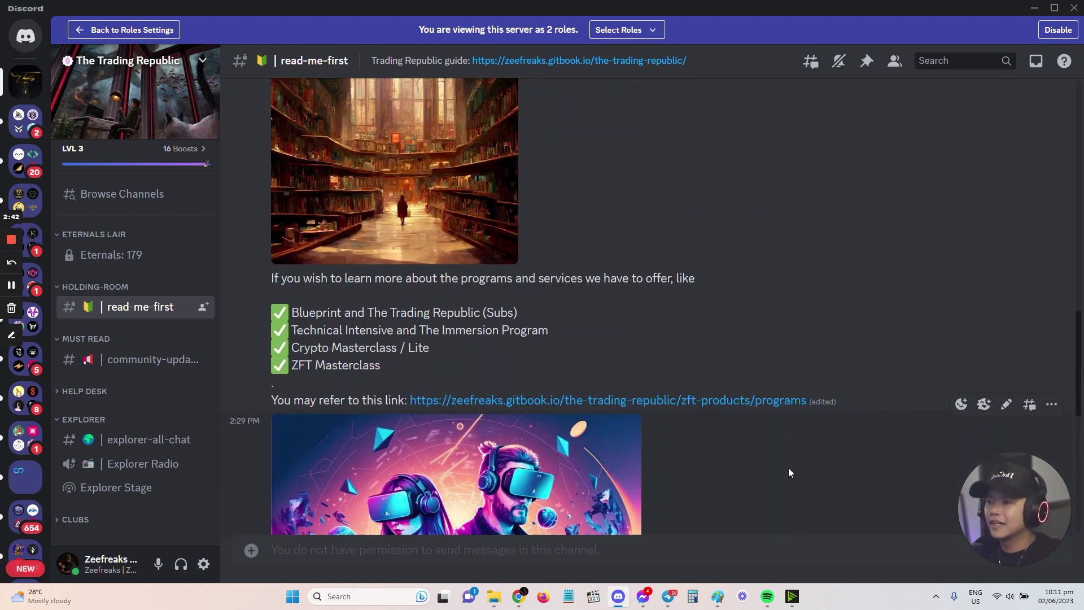
scroll(405, 433, "down", 10)
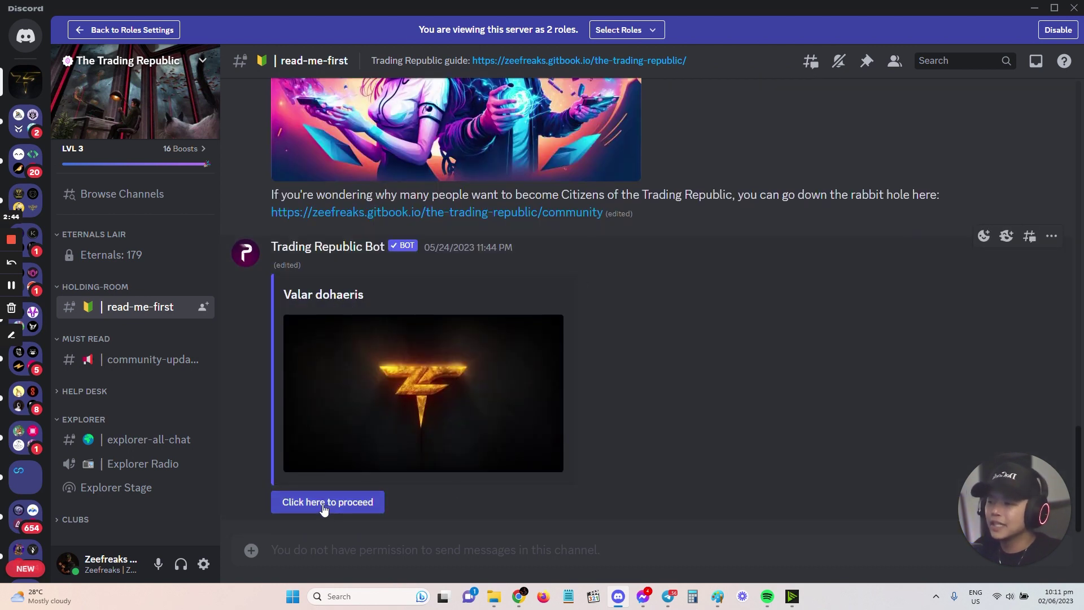
- Try Click here to proceed, then add Welcome (searched 'welcom') to the role preview, making 3 roles
left_click(370, 502)
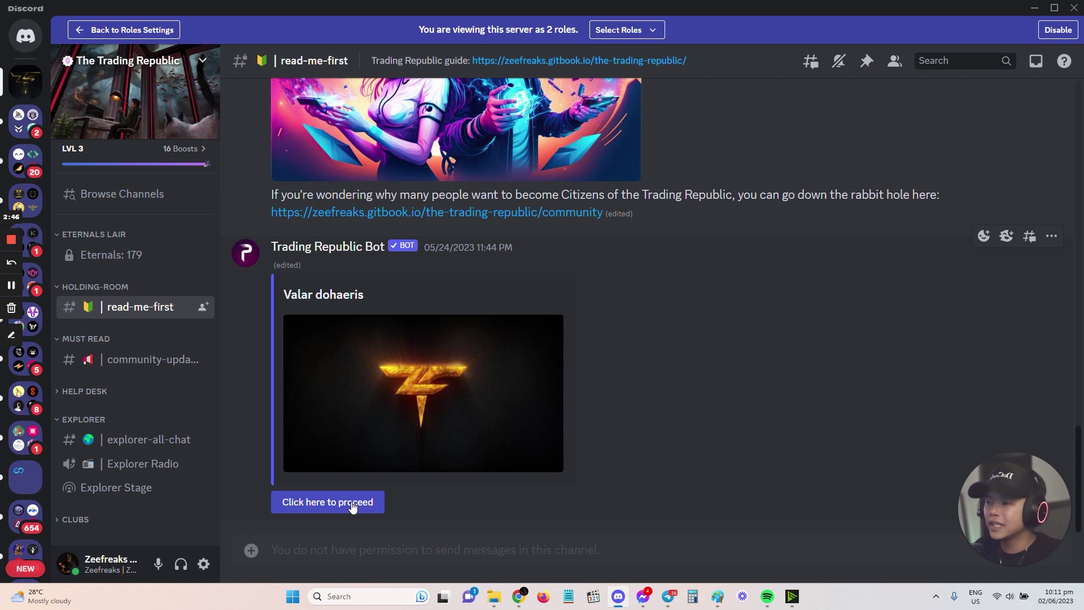
left_click(647, 33)
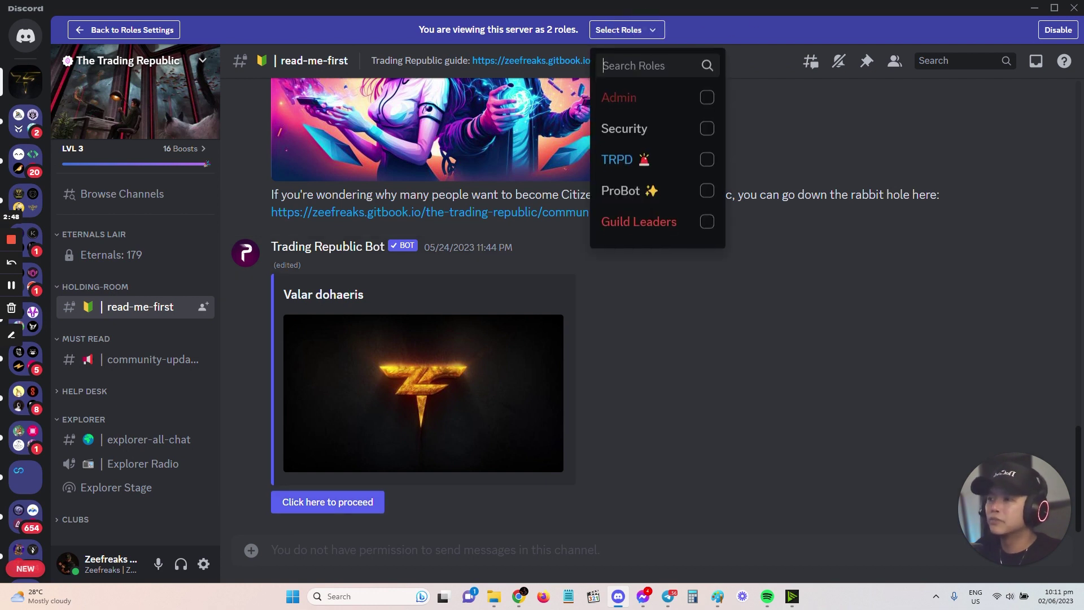
type("welcom")
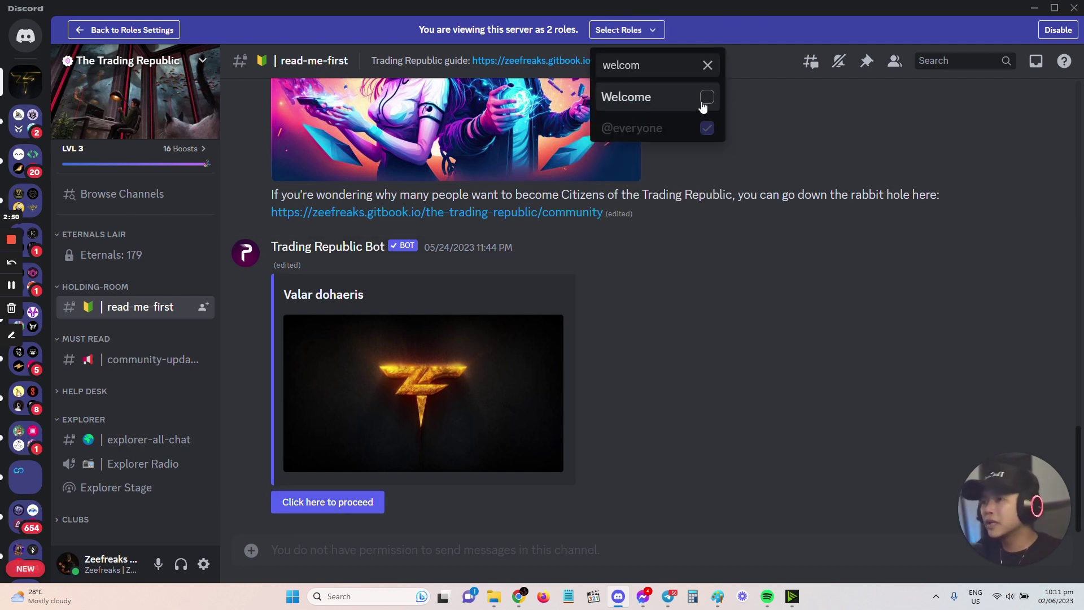
left_click(707, 97)
left_click(923, 415)
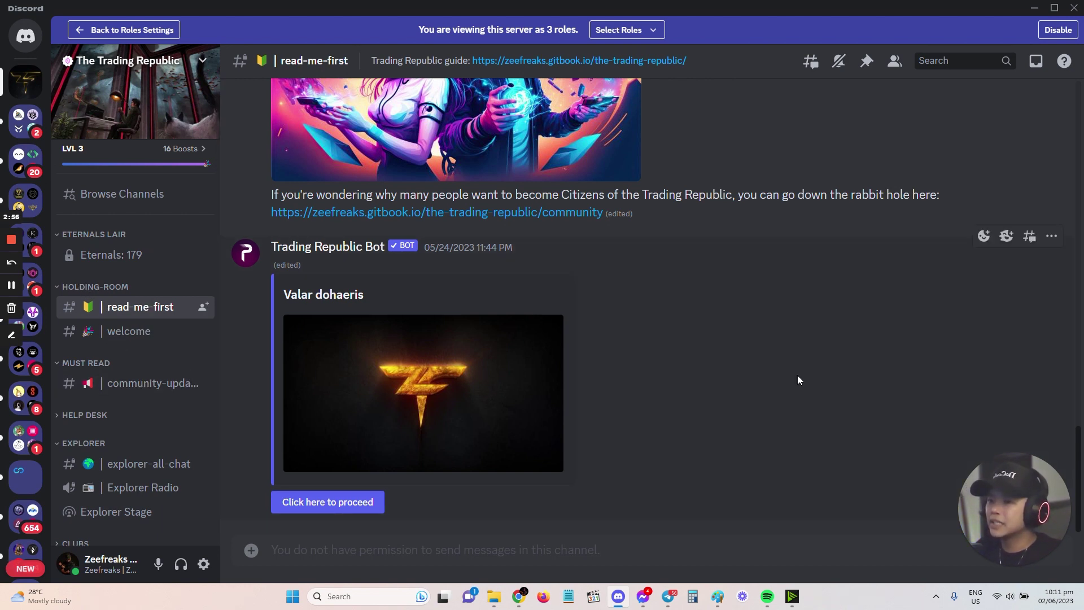
scroll(132, 410, "down", 1)
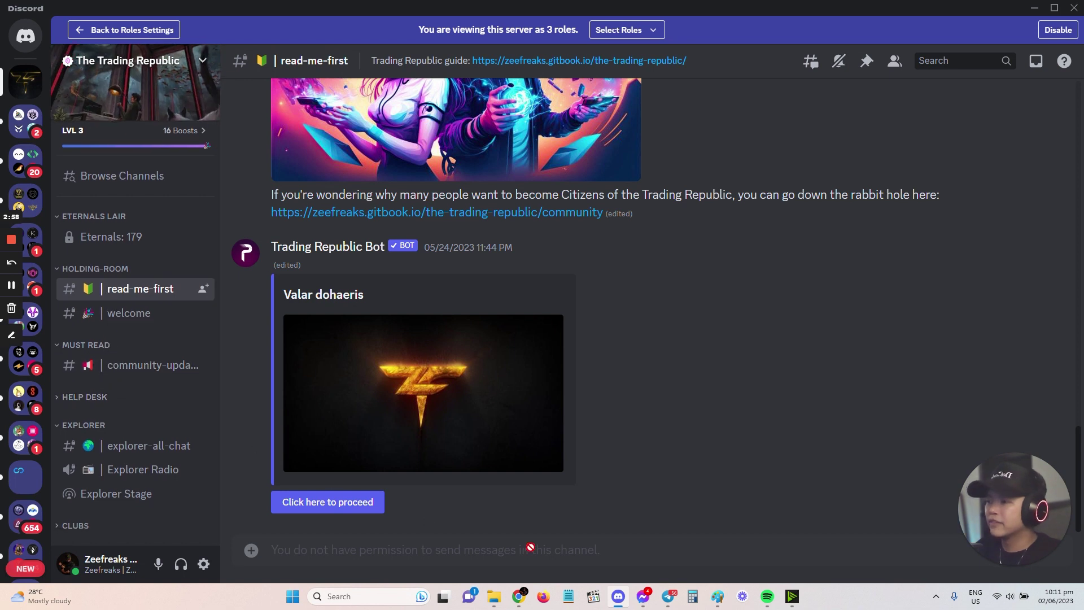
scroll(760, 384, "up", 5)
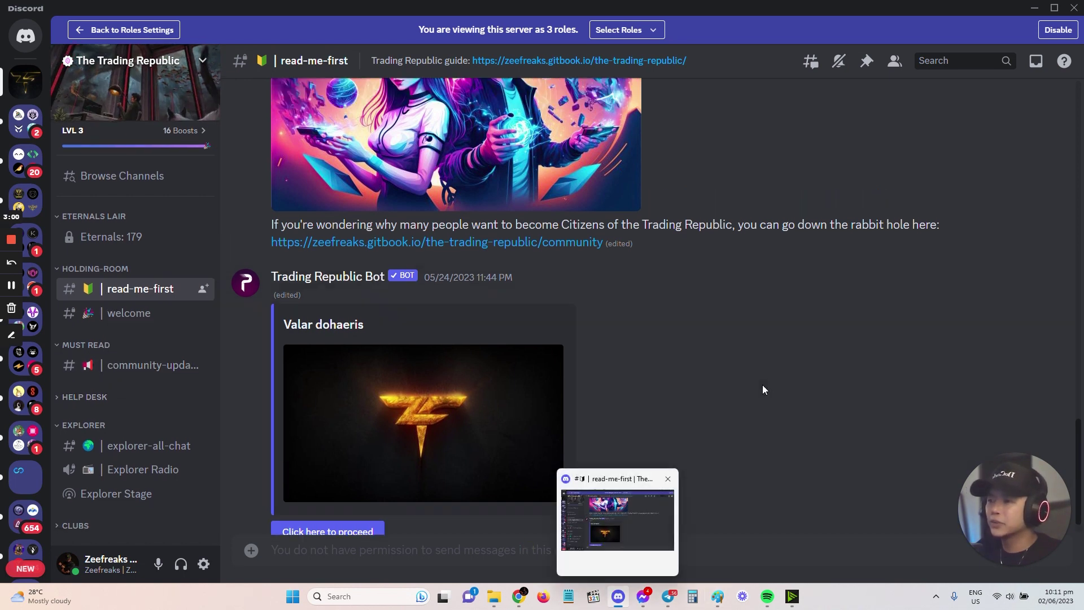
scroll(753, 384, "up", 8)
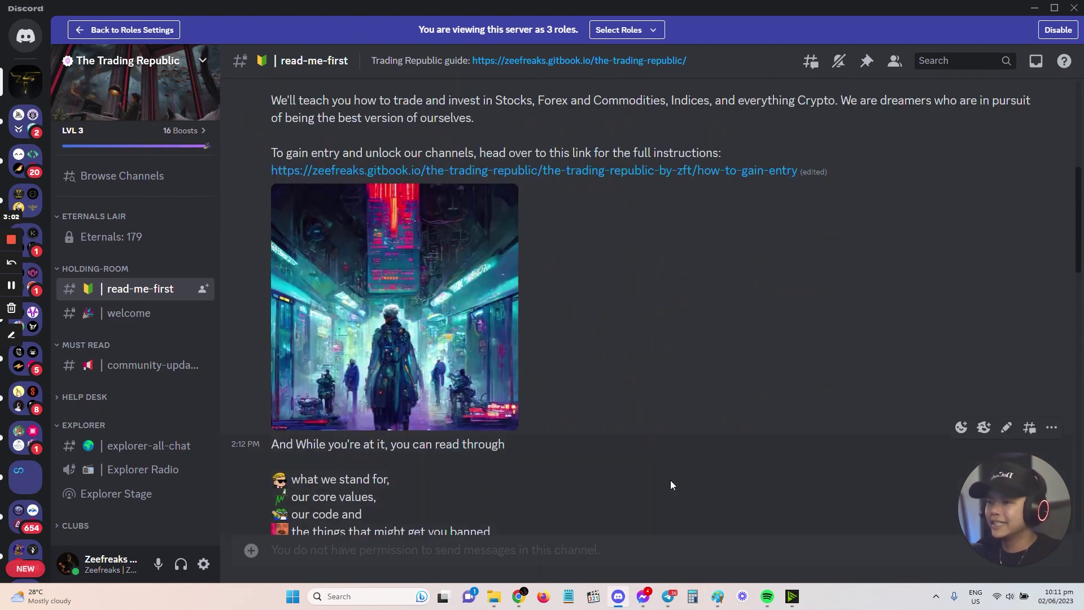
- Read the GitBook how-to-gain-entry guide down to its TLDR steps, then return to Discord
left_click(678, 175)
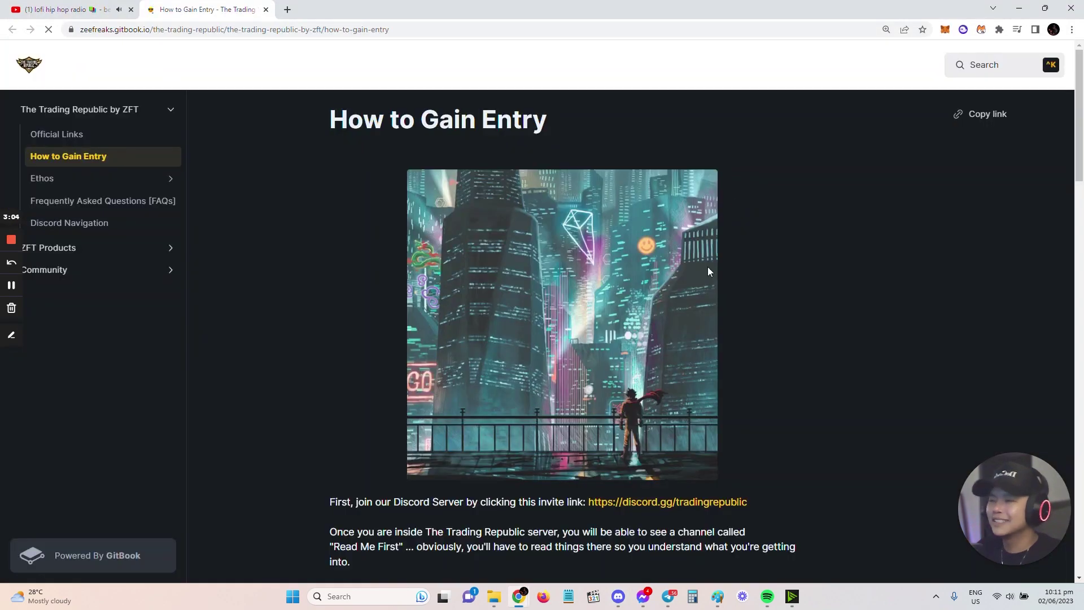
scroll(813, 339, "down", 5)
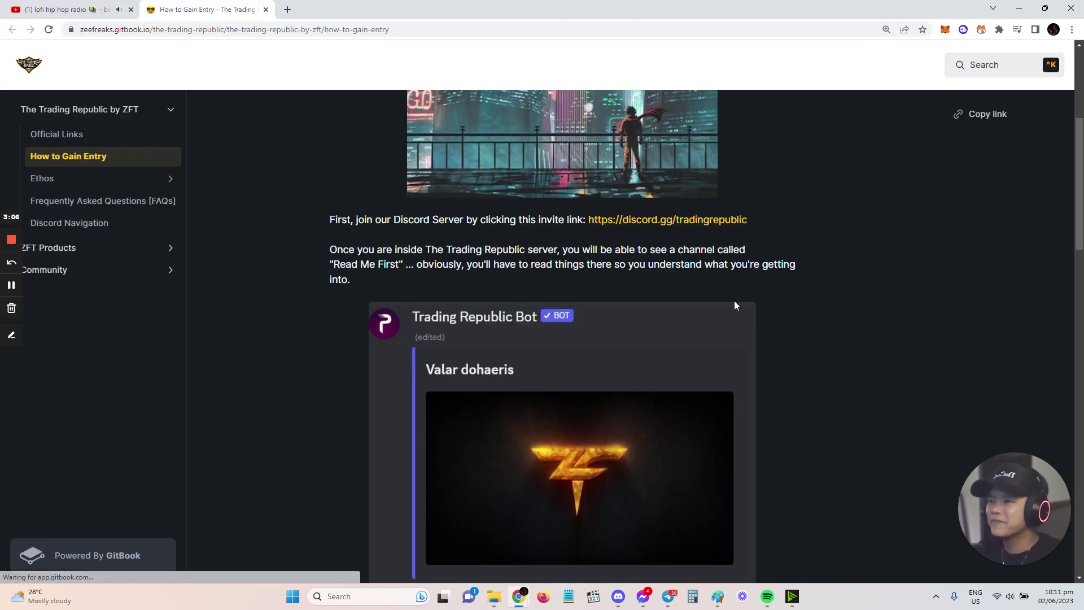
scroll(706, 339, "down", 8)
scroll(666, 367, "down", 4)
scroll(666, 367, "up", 4)
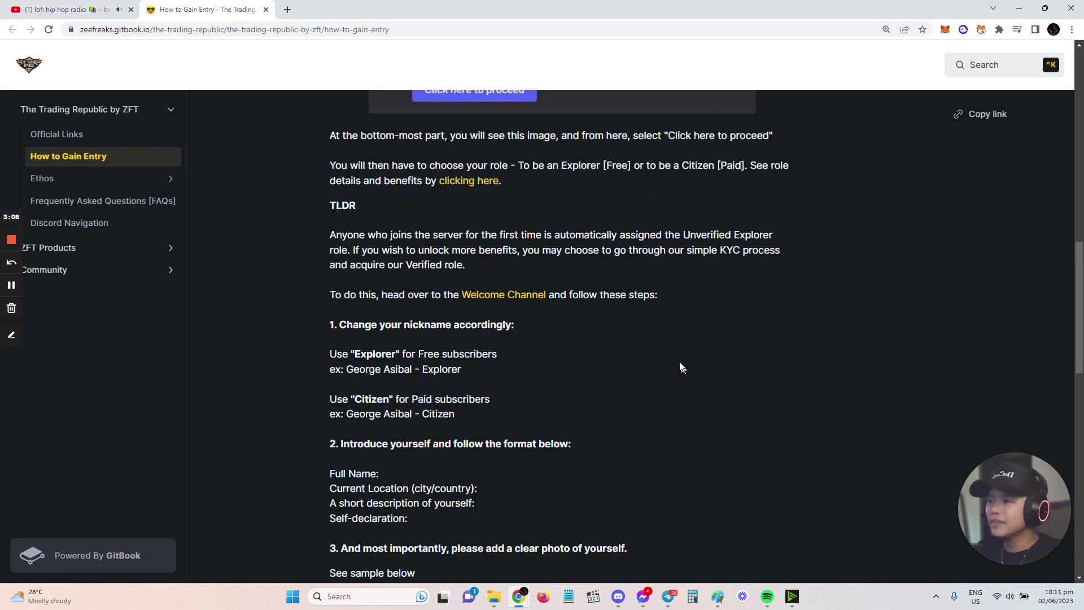
key("alt+Tab")
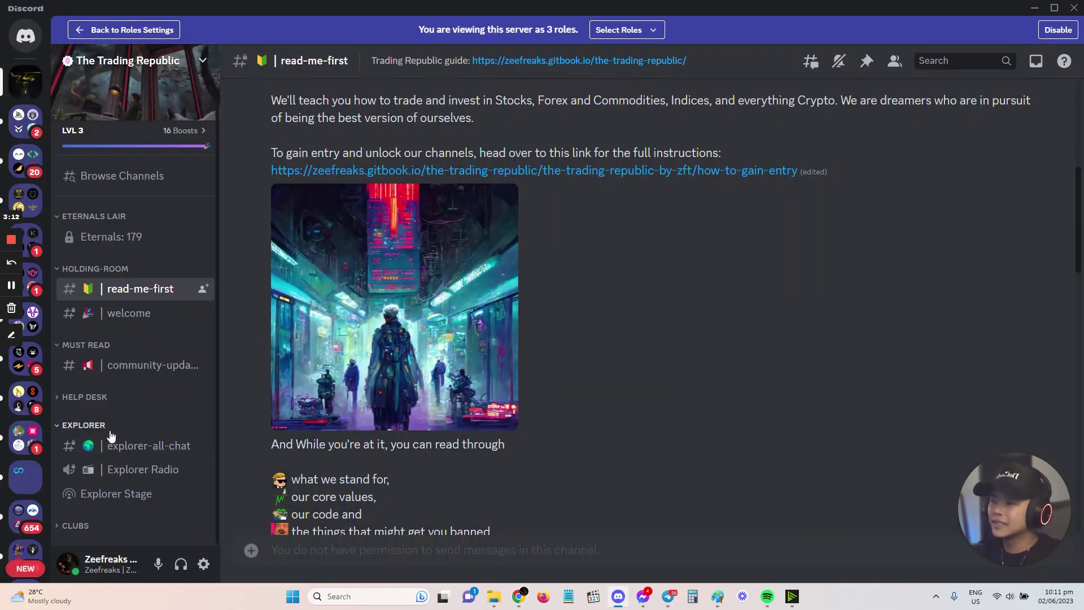
- Open #explorer-all-chat and browse its Zoom meeting links and recent Explorer greetings
left_click(152, 455)
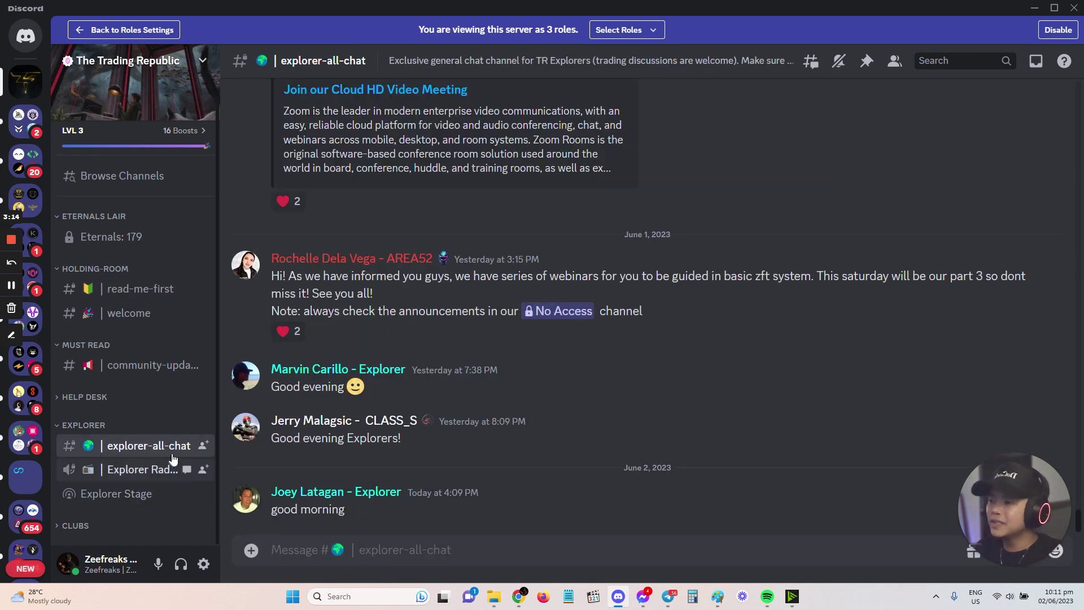
scroll(662, 442, "up", 10)
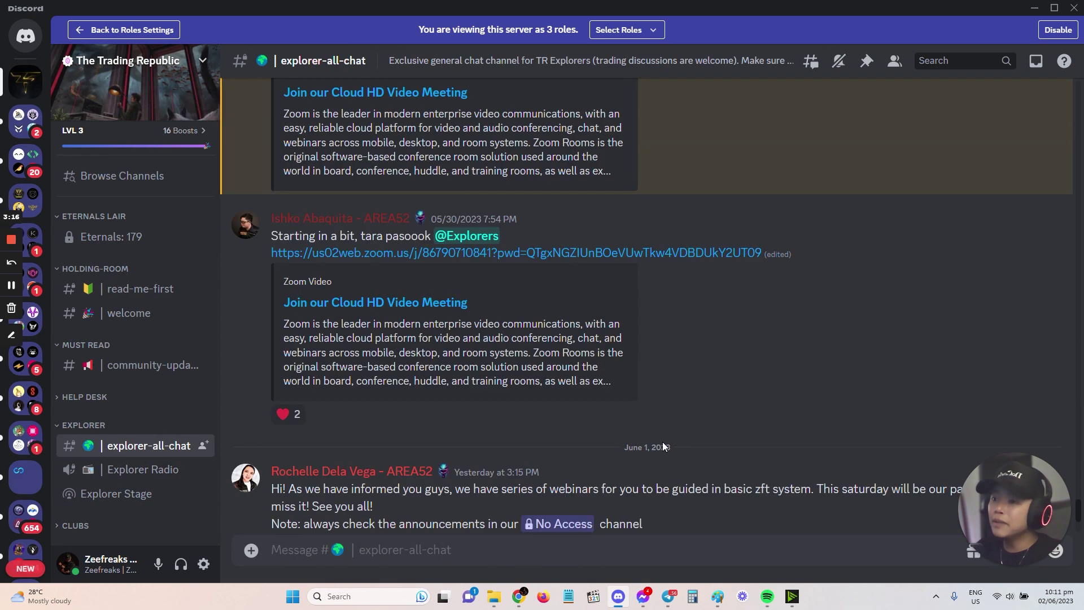
scroll(882, 458, "up", 5)
scroll(700, 395, "down", 12)
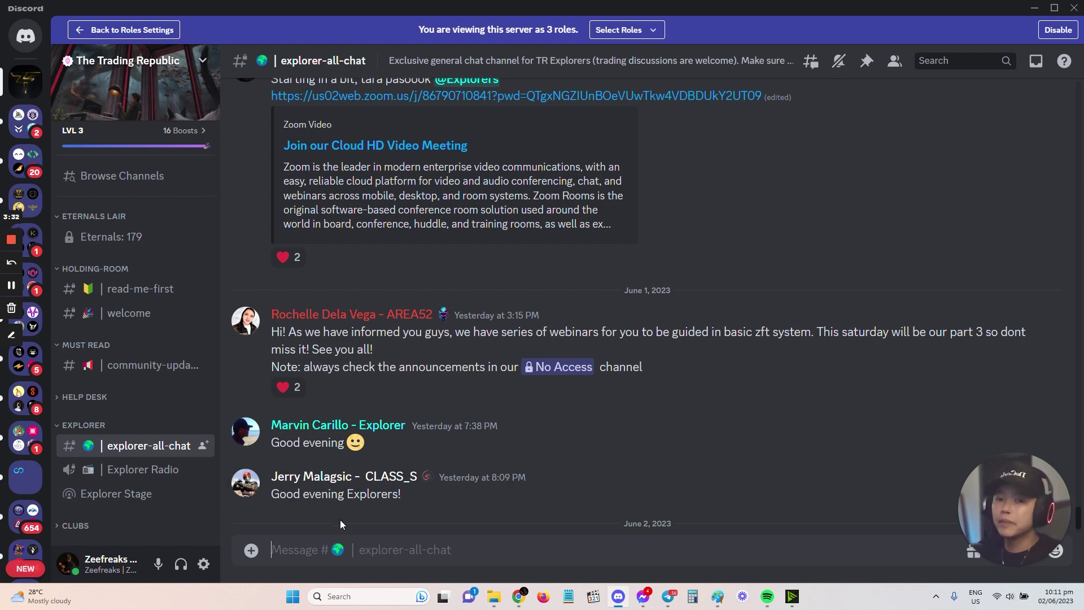
left_click(372, 560)
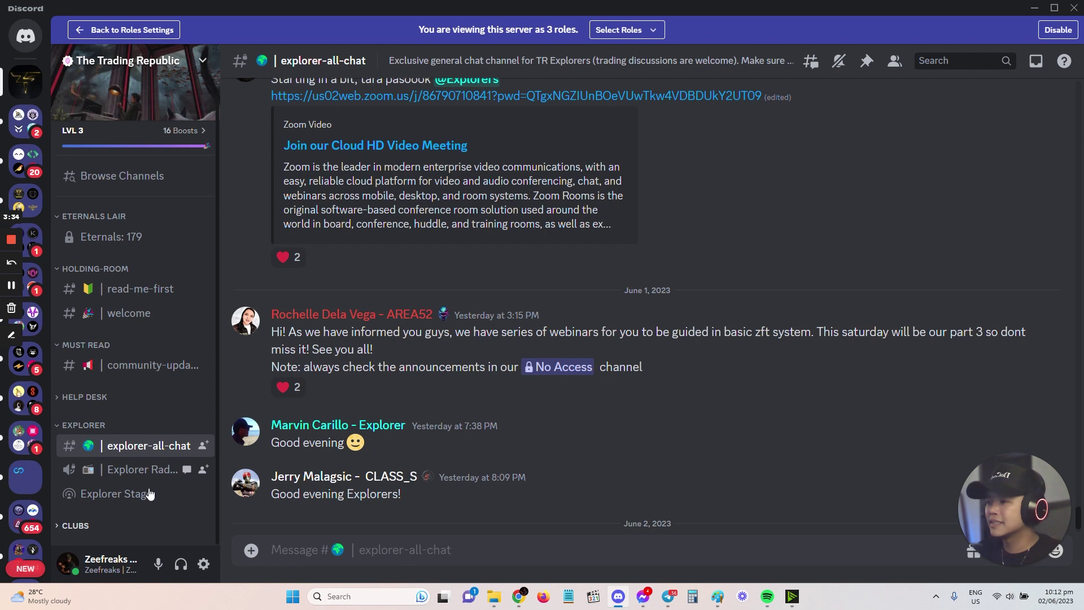
left_click(144, 469)
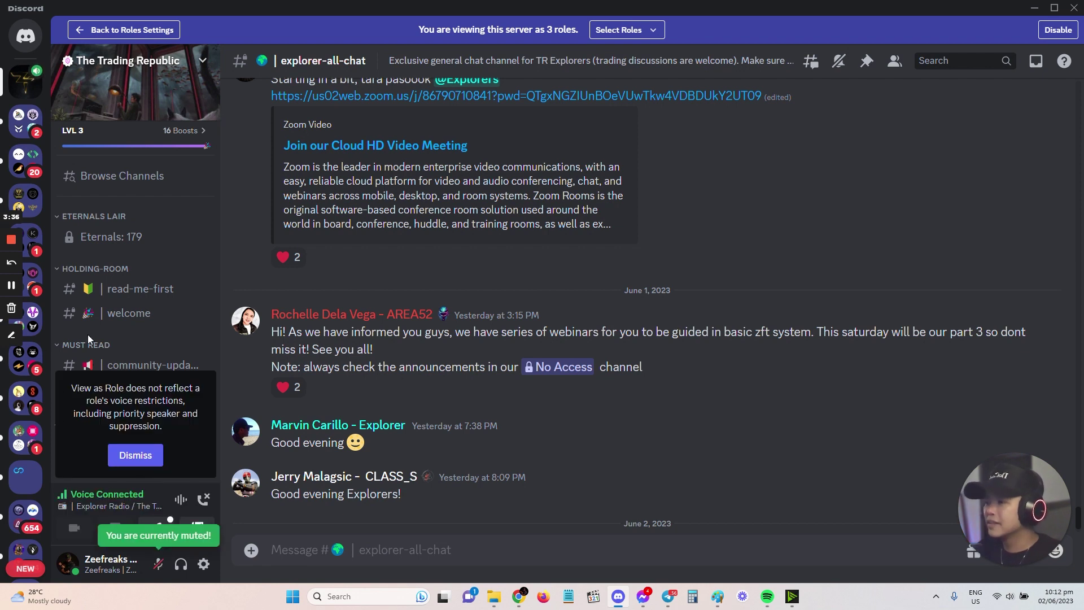
left_click(137, 455)
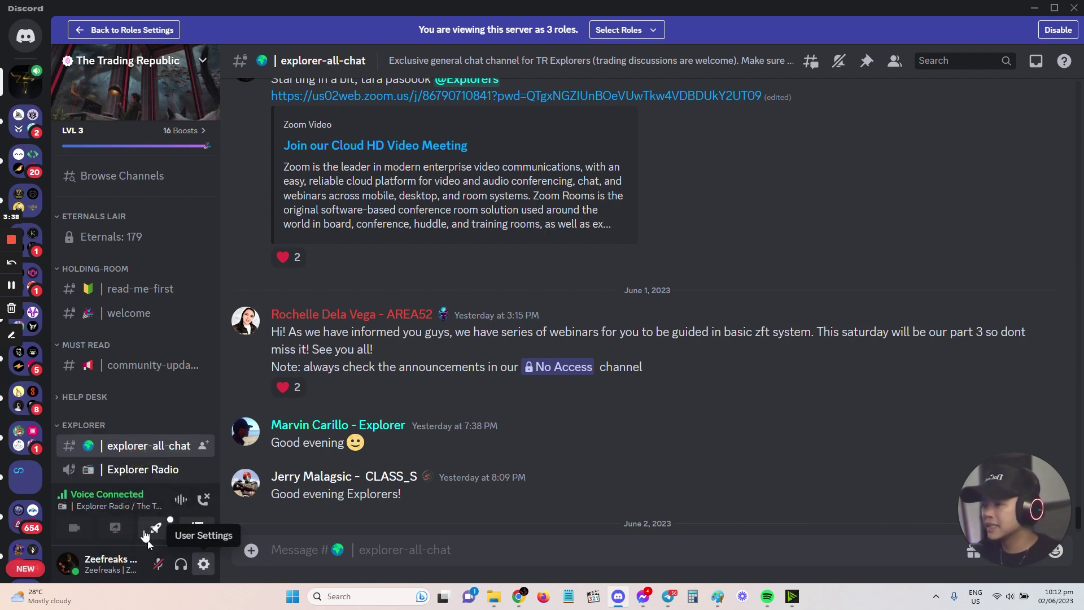
scroll(201, 472, "down", 2)
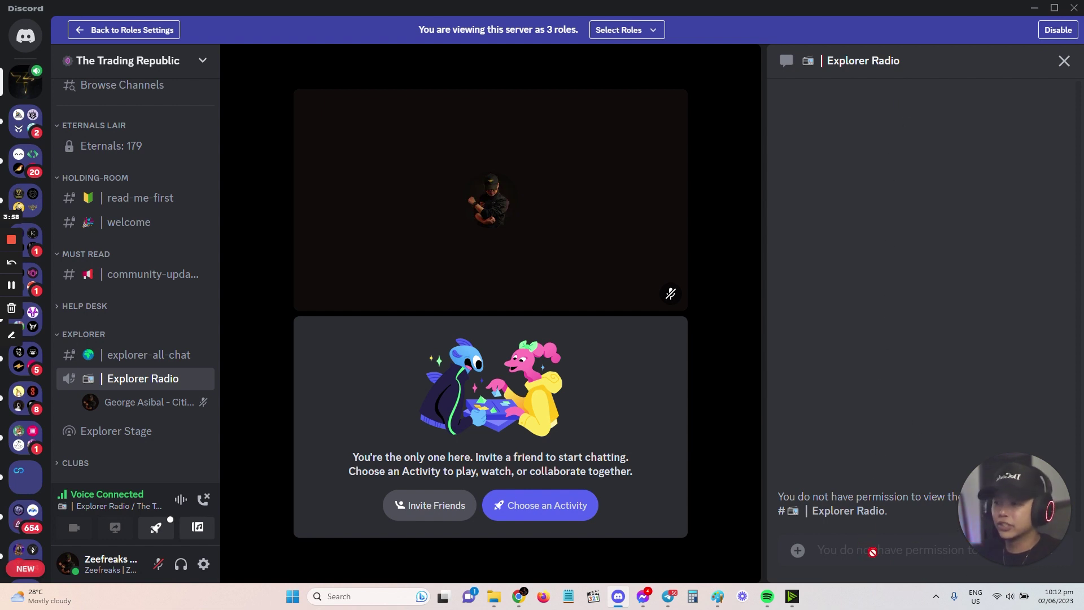
left_click(1064, 61)
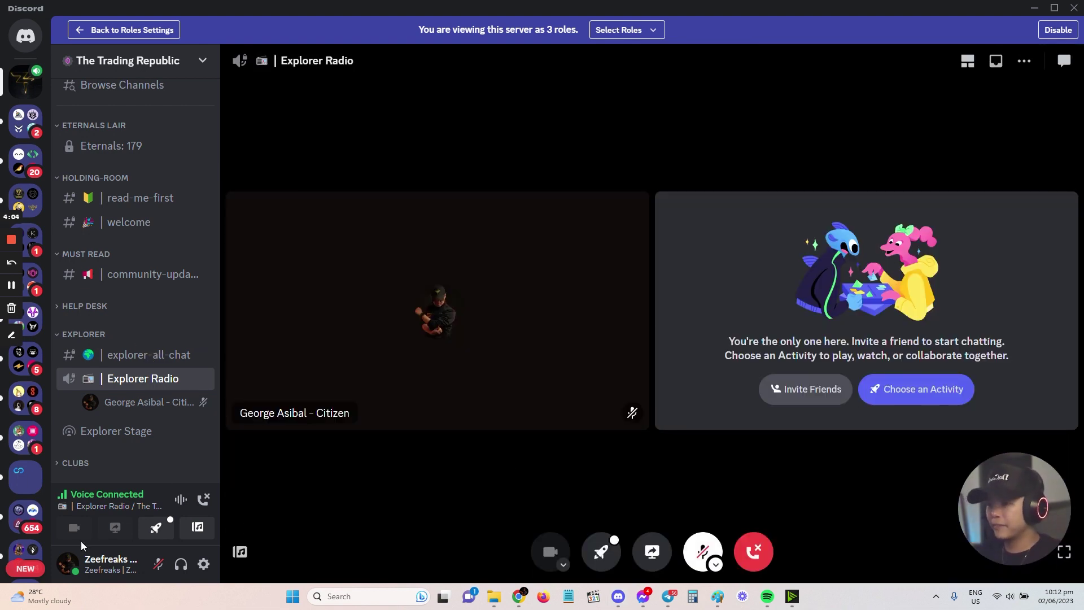
left_click(753, 551)
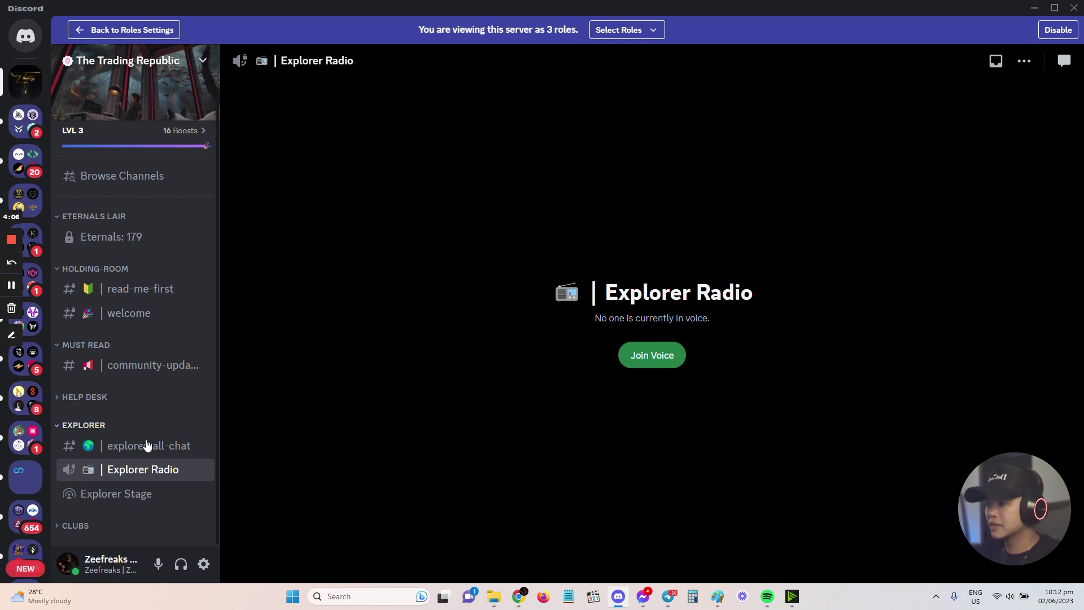
left_click(149, 446)
left_click(499, 540)
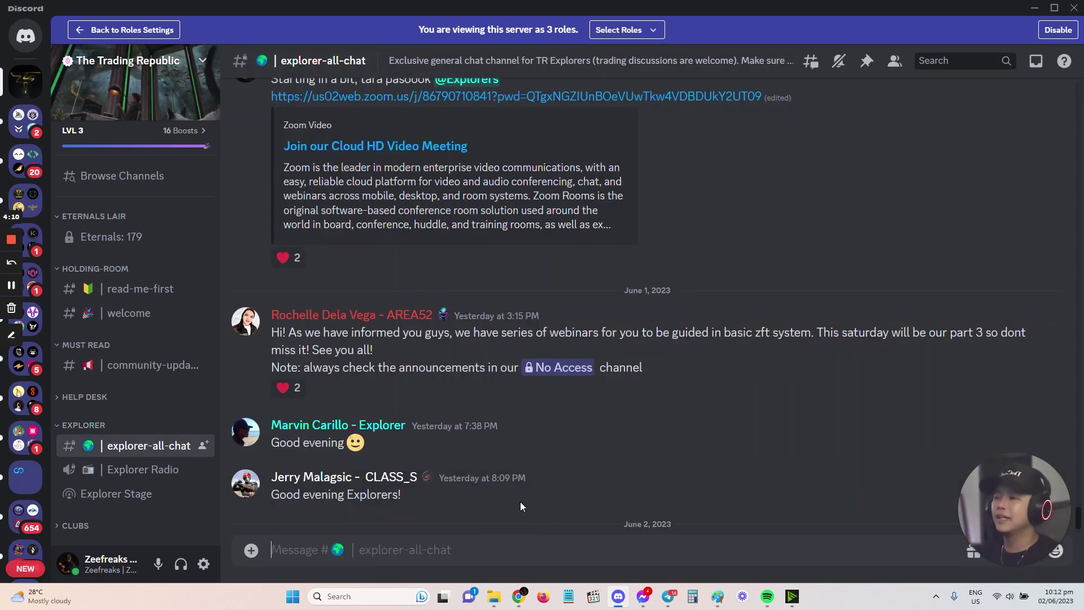
- Post 'Hello!' in explorer-all-chat, then open #tr-support under the HELP DESK group
type("Hello!")
key("Return")
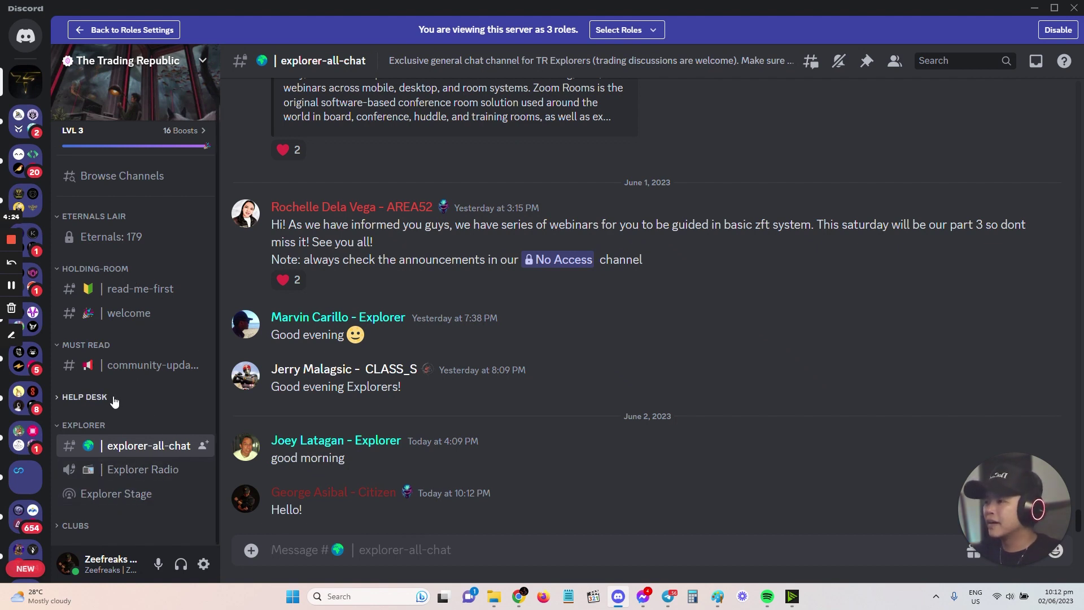
left_click(84, 397)
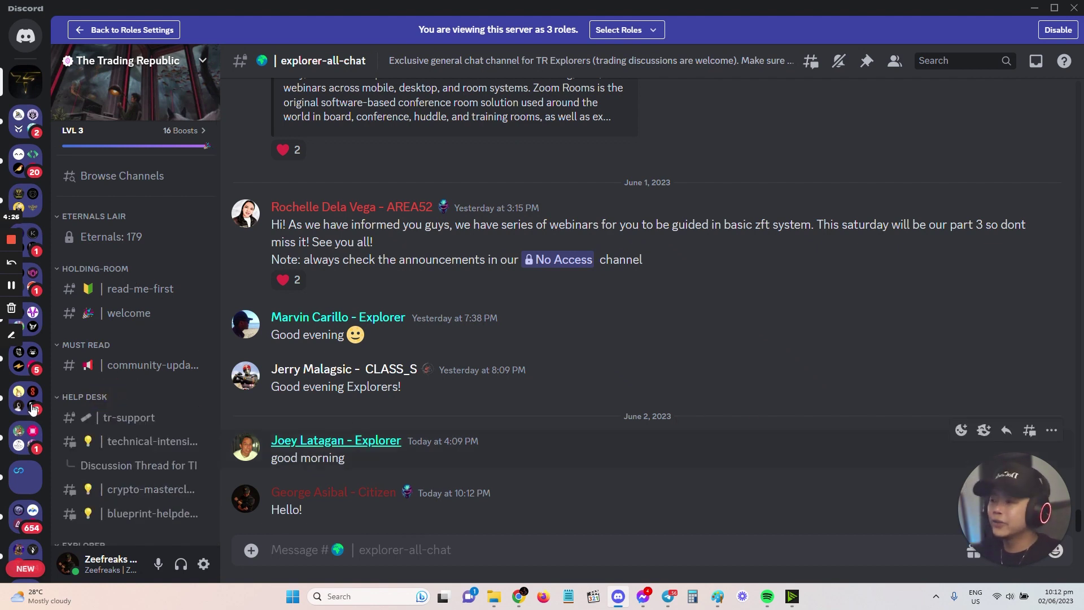
scroll(150, 440, "down", 2)
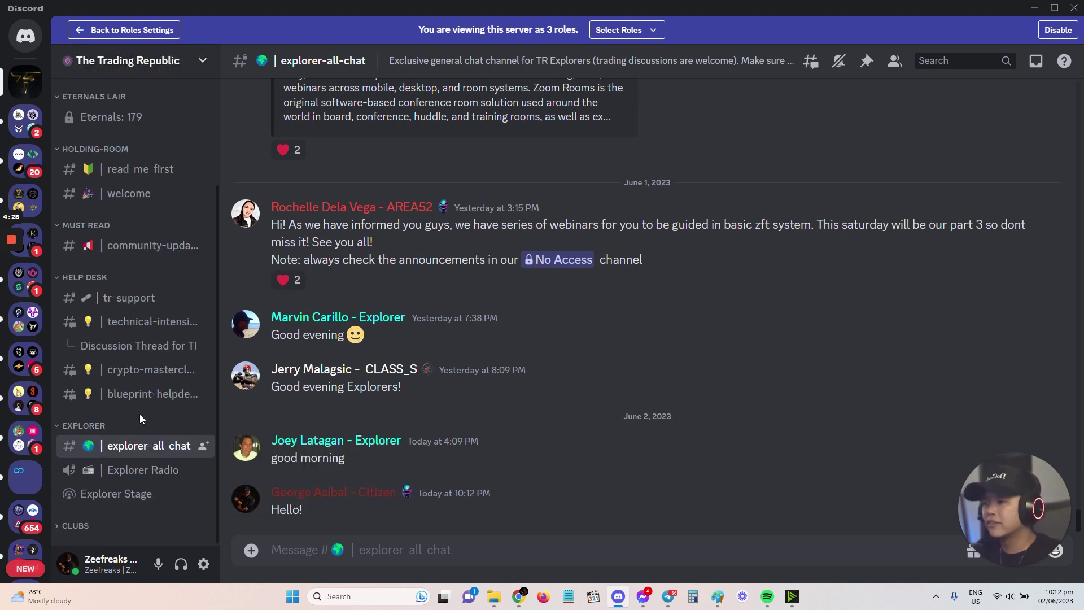
left_click(125, 299)
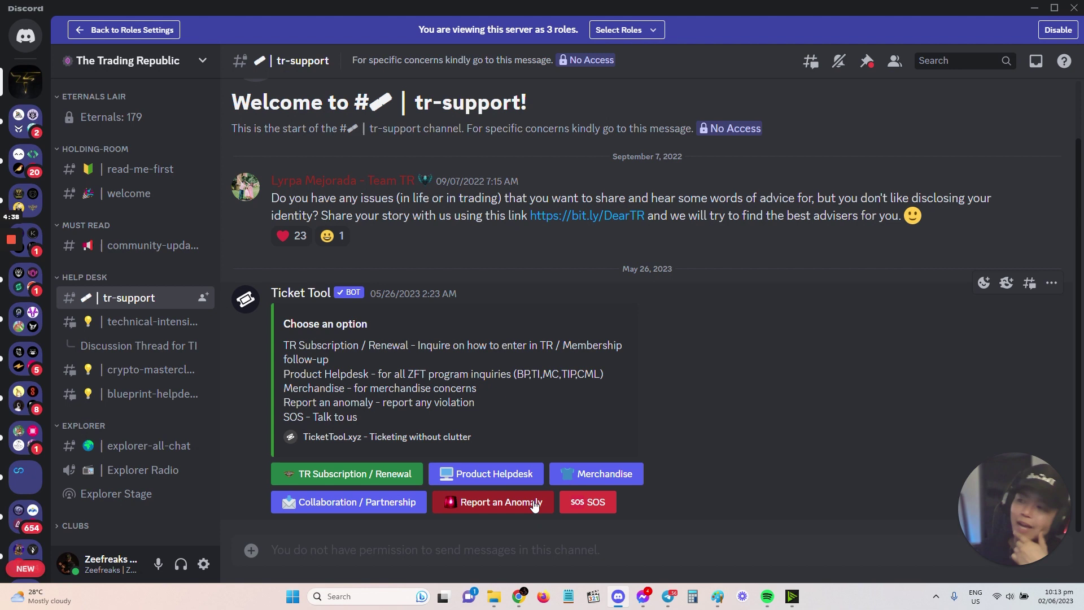
- Create a TR Subscription / Renewal ticket, then close ticket-0322 so it becomes closed-0322
left_click(368, 478)
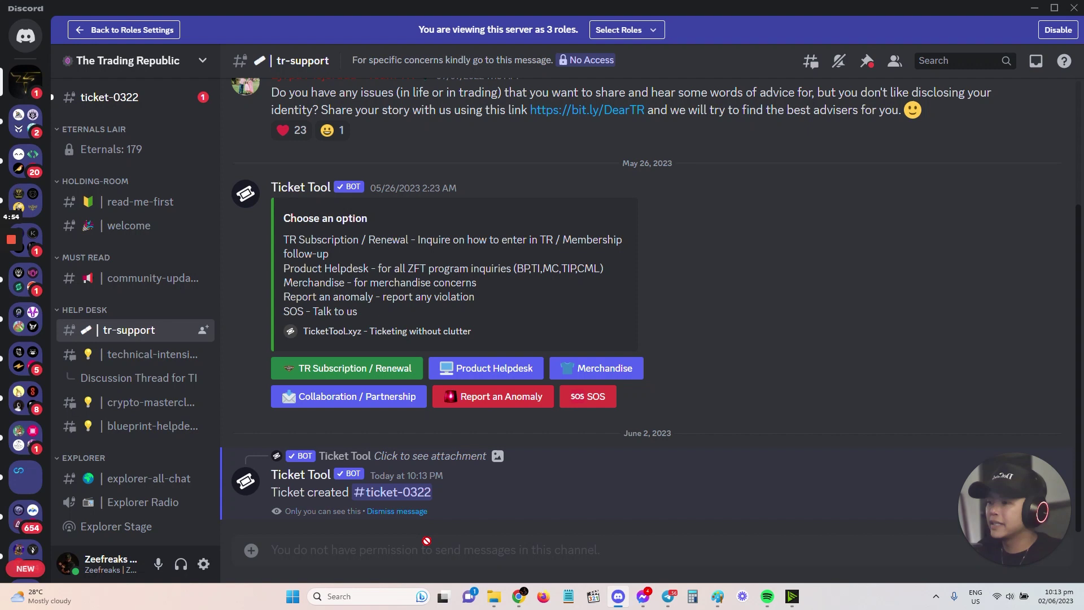
left_click(403, 493)
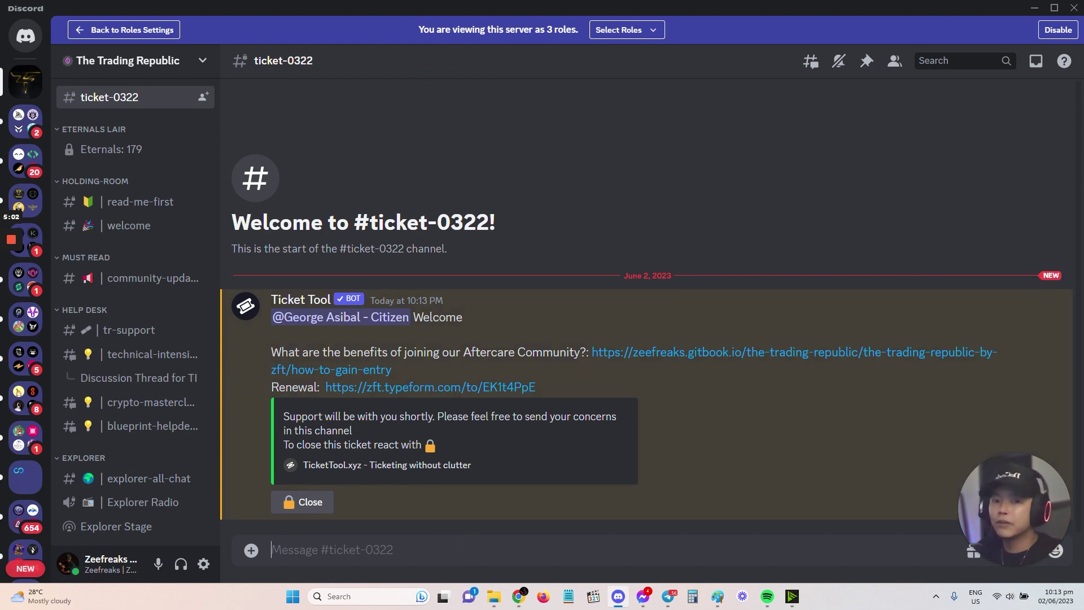
scroll(145, 133, "up", 3)
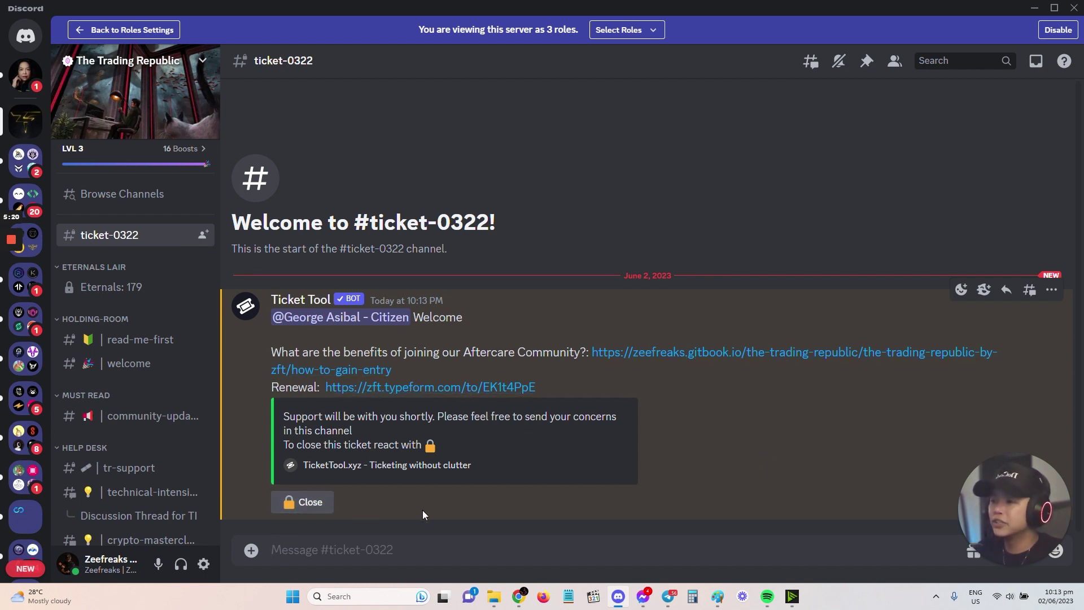
left_click(300, 502)
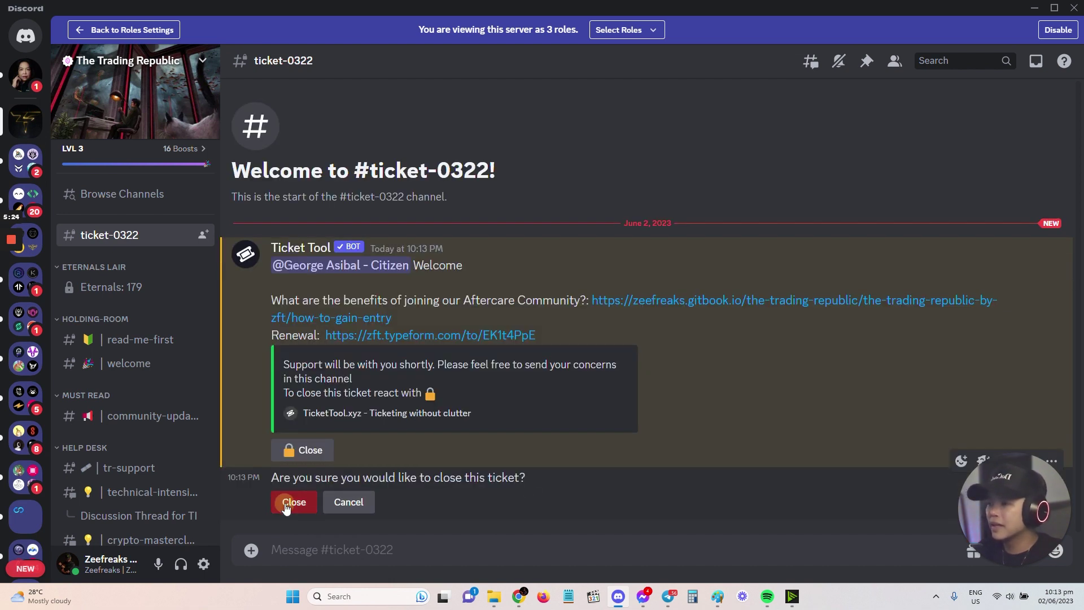
left_click(286, 505)
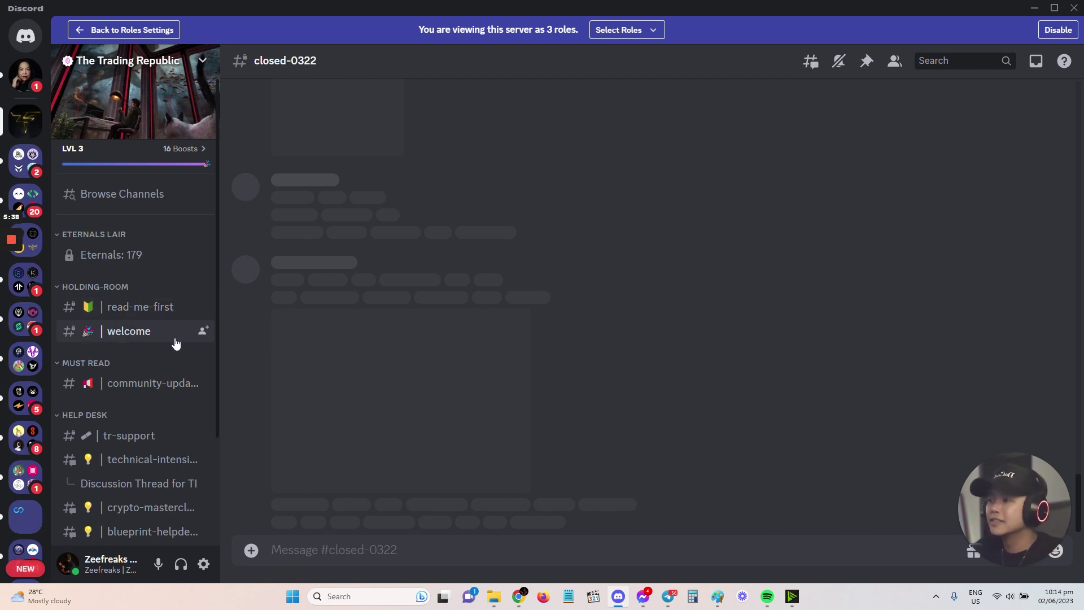
scroll(175, 429, "down", 2)
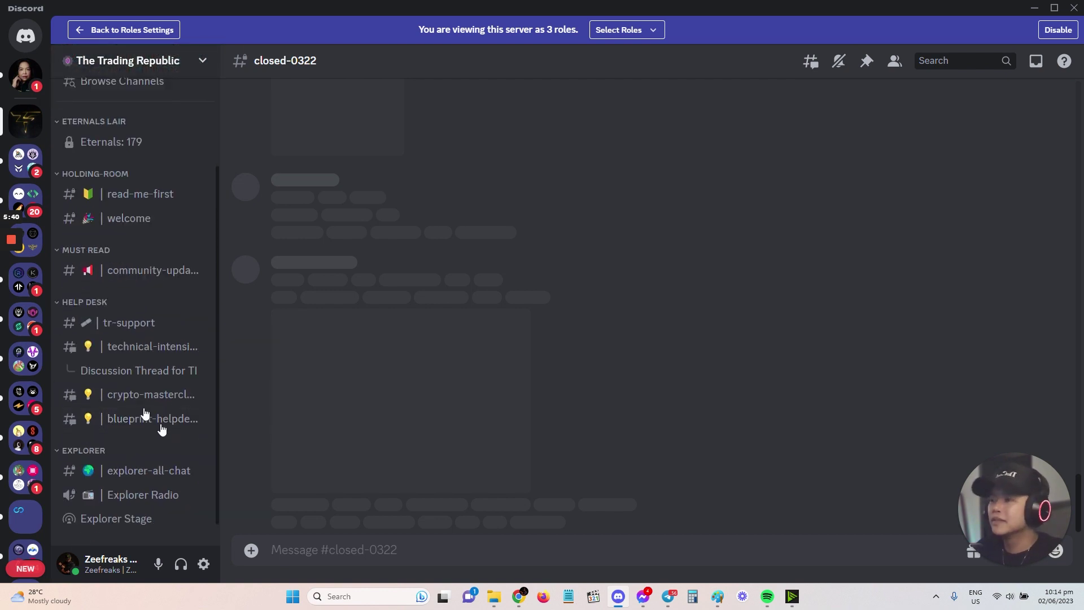
- Visit #tr-support, #welcome and #explorer-all-chat, ending on #welcome with its history hidden
left_click(118, 330)
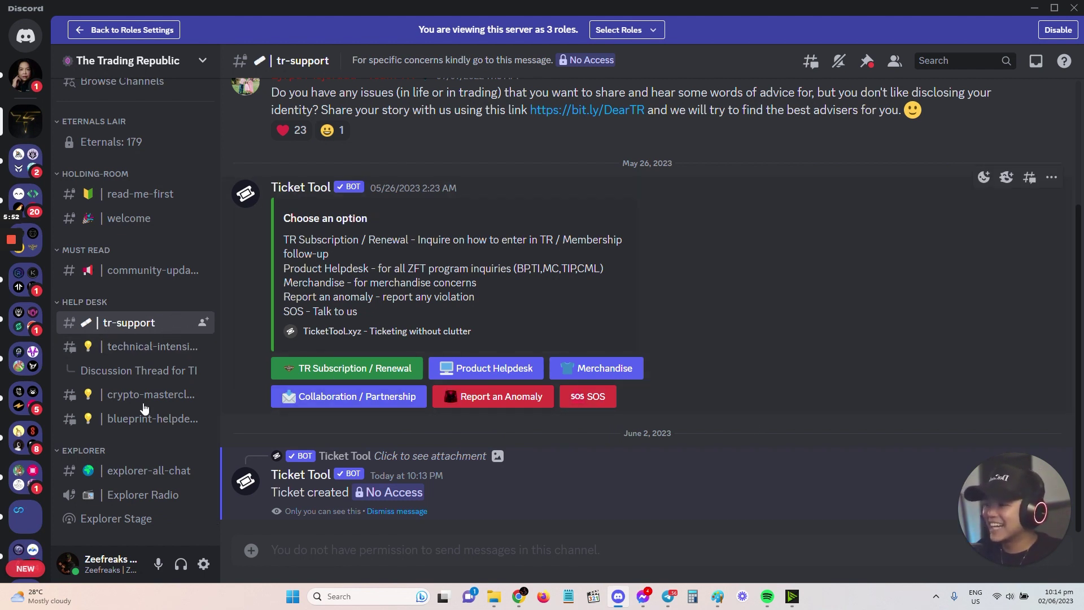
left_click(150, 226)
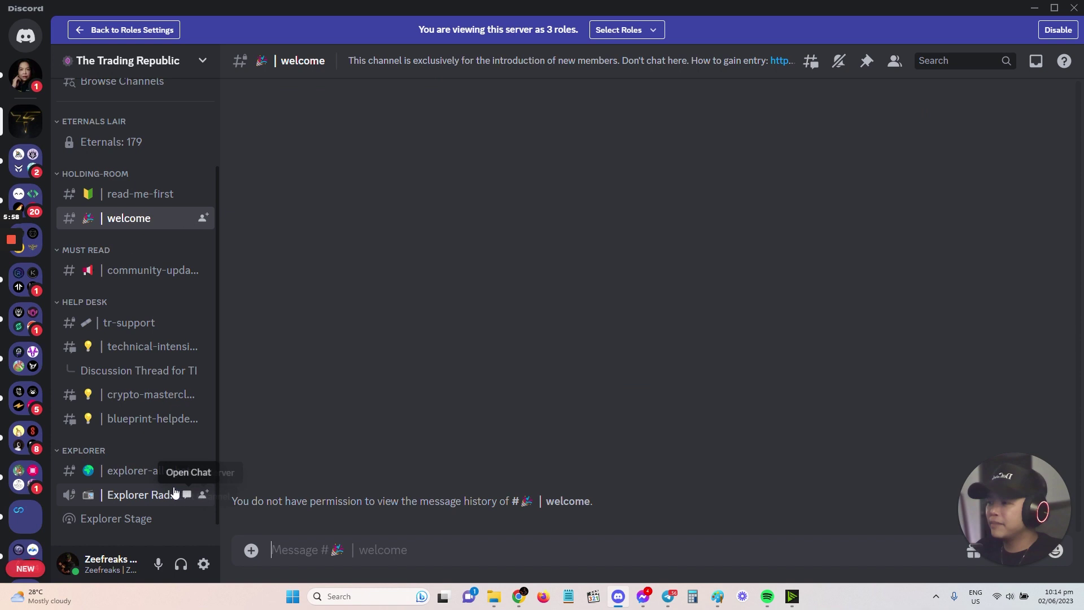
left_click(149, 470)
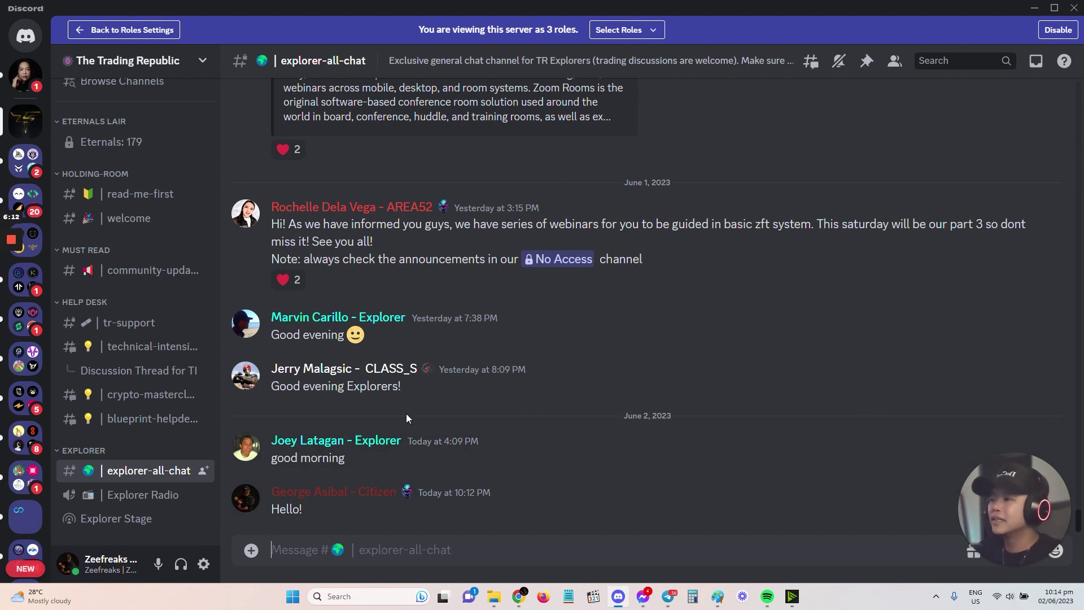
scroll(141, 429, "down", 2)
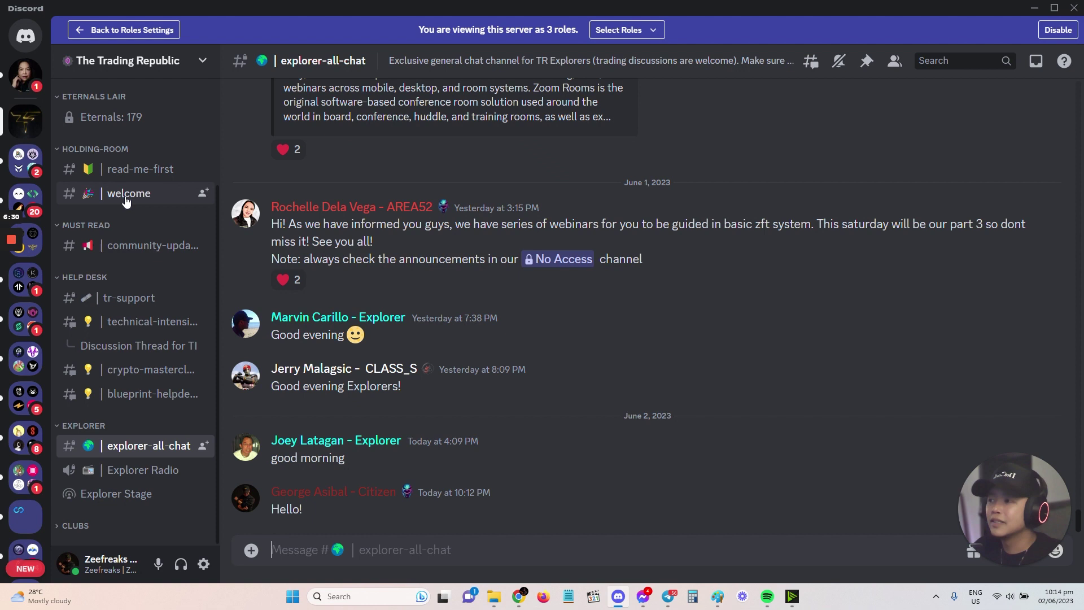
left_click(126, 198)
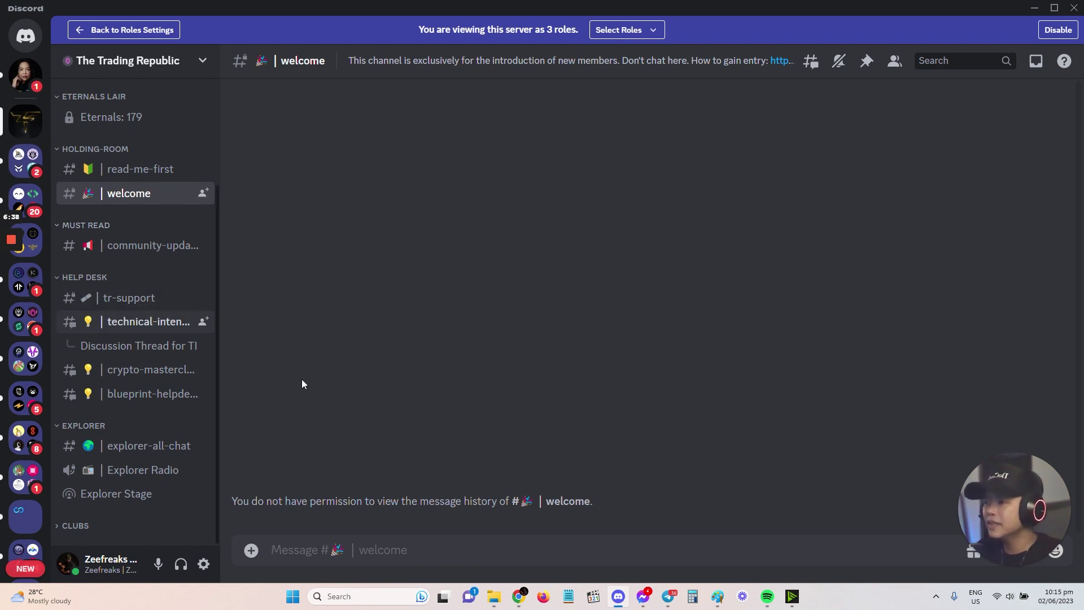
- Bring the How to Gain Entry guide forward and locate its introduction format section
mouse_move(517, 600)
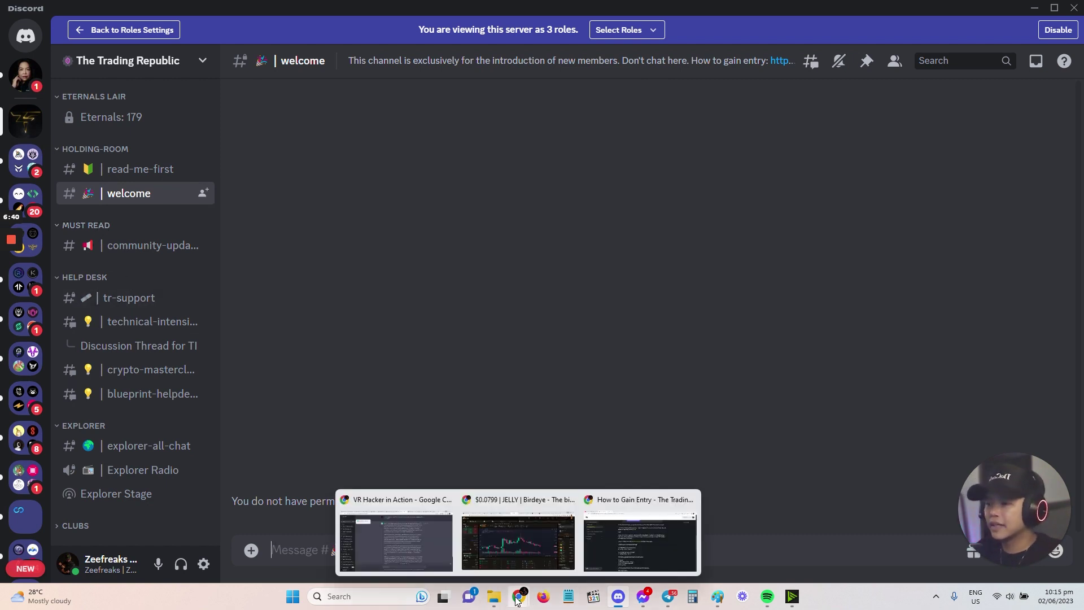
left_click(624, 533)
scroll(734, 417, "up", 1)
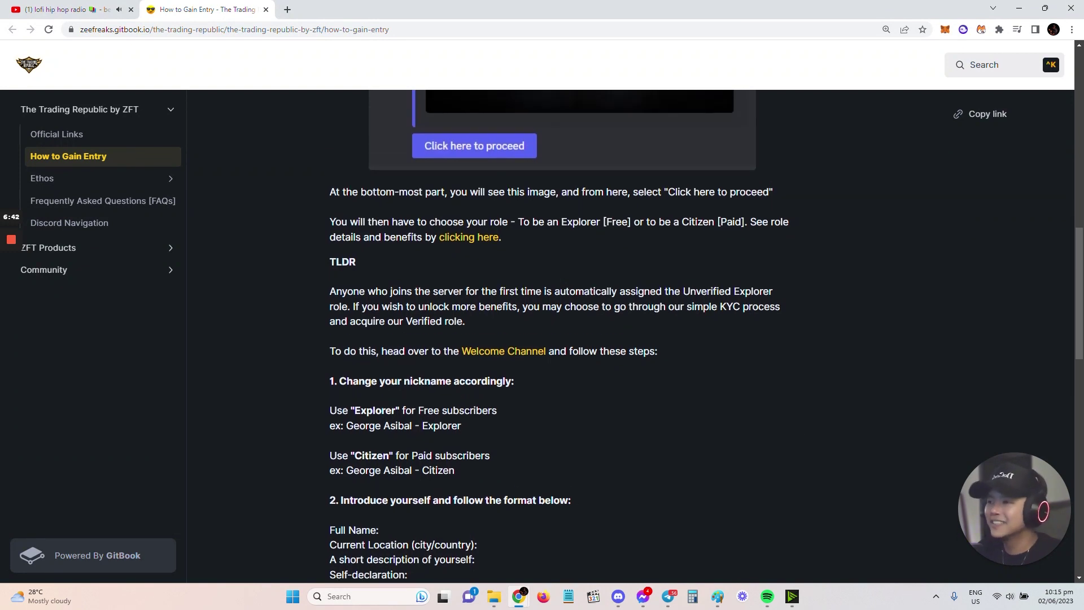
scroll(606, 425, "up", 9)
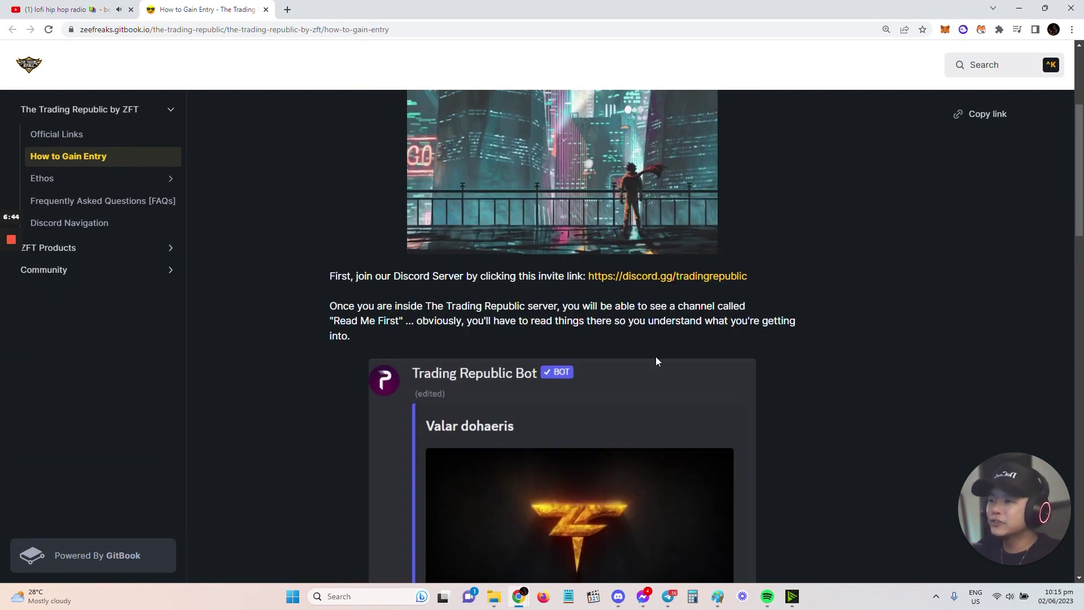
scroll(695, 358, "down", 17)
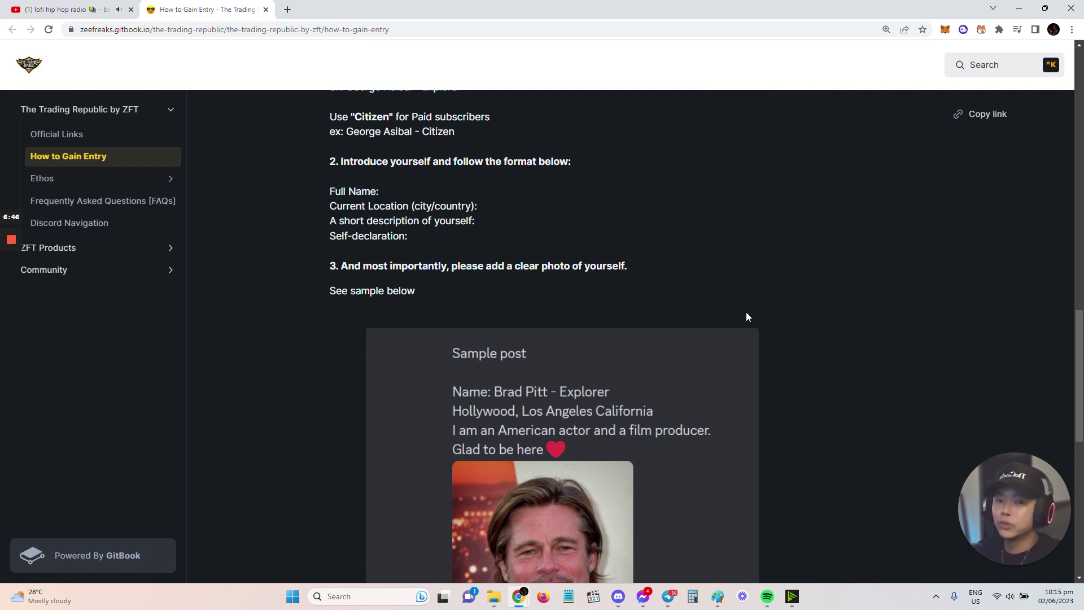
scroll(630, 321, "up", 3)
scroll(630, 321, "up", 1)
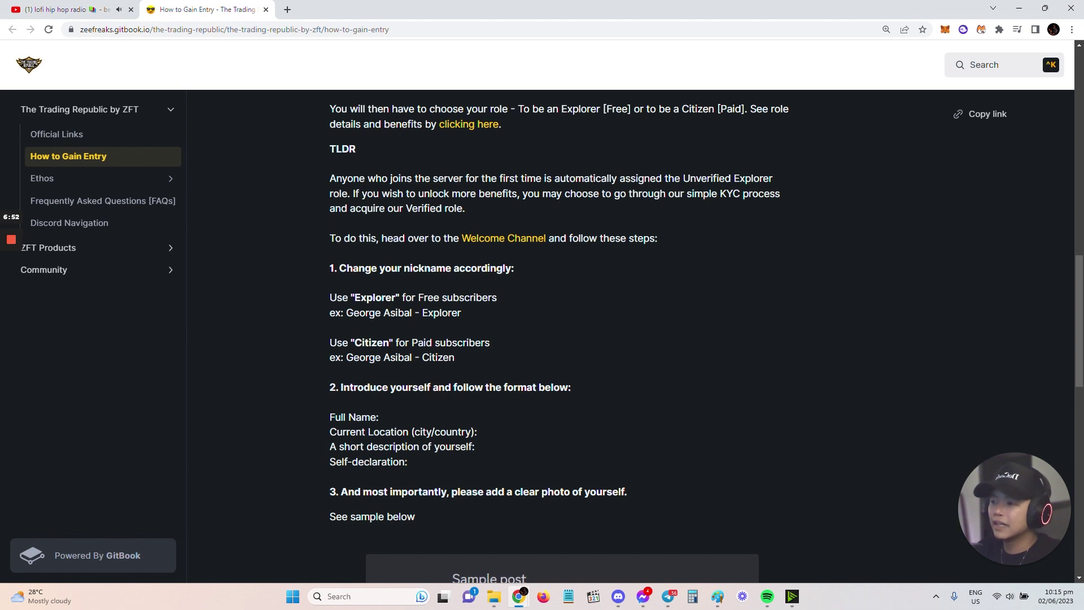
- Copy the Full Name…Self-declaration template lines and return to Discord's #welcome channel
mouse_move(330, 417)
left_mouse_down()
mouse_move(454, 457)
mouse_move(450, 467)
left_mouse_up()
key("ctrl+c")
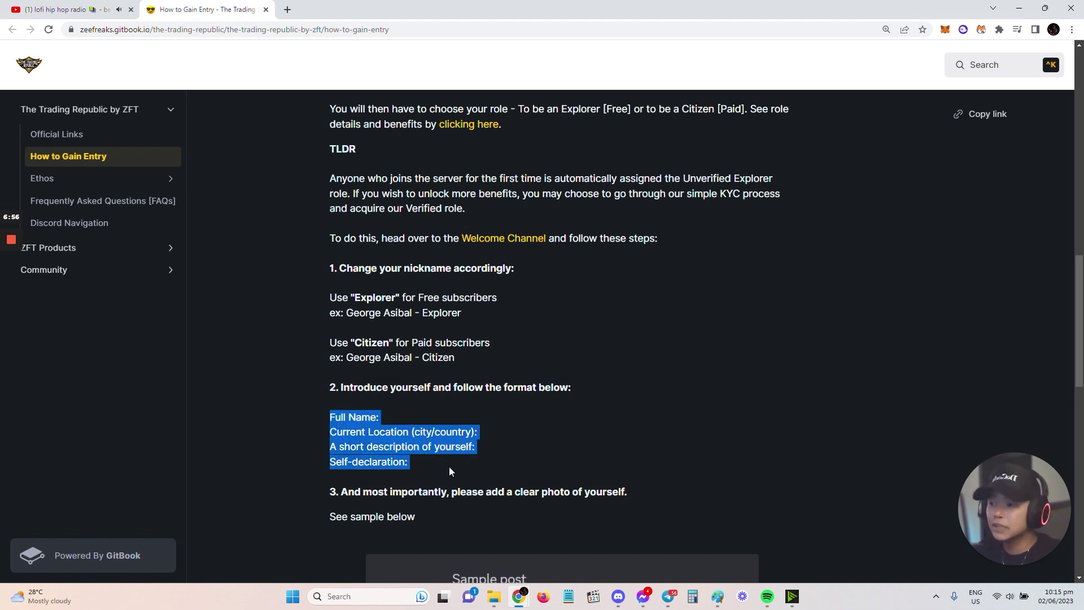
scroll(613, 478, "down", 8)
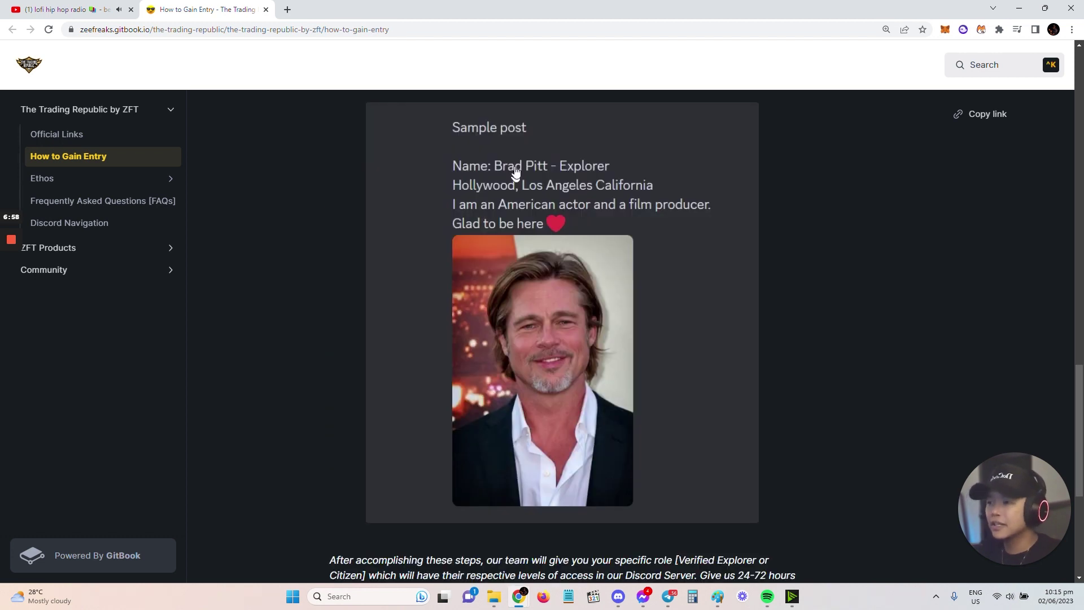
scroll(514, 171, "up", 1)
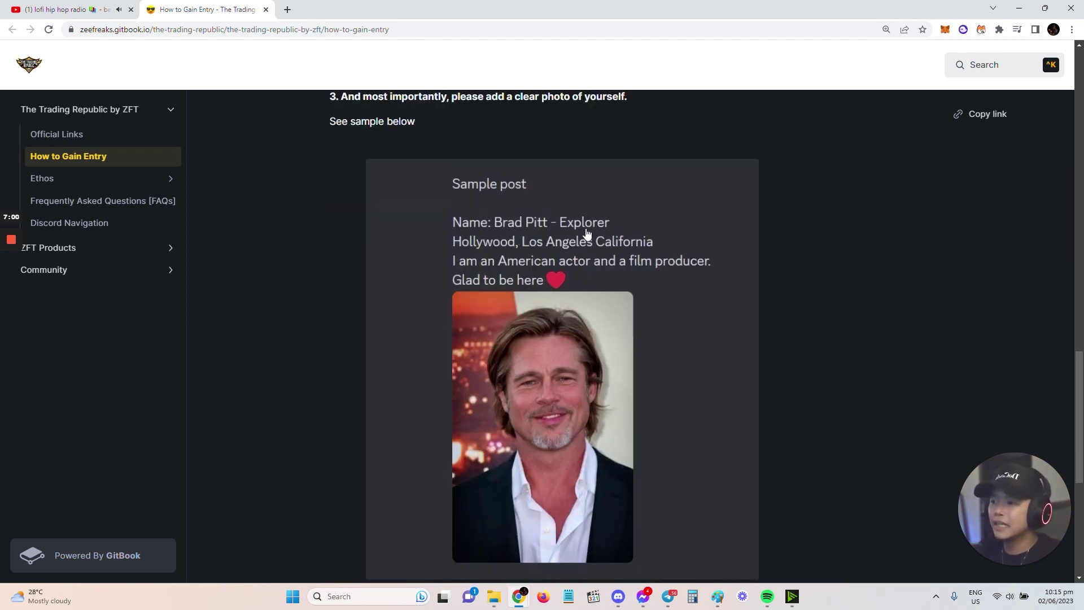
scroll(553, 403, "up", 2)
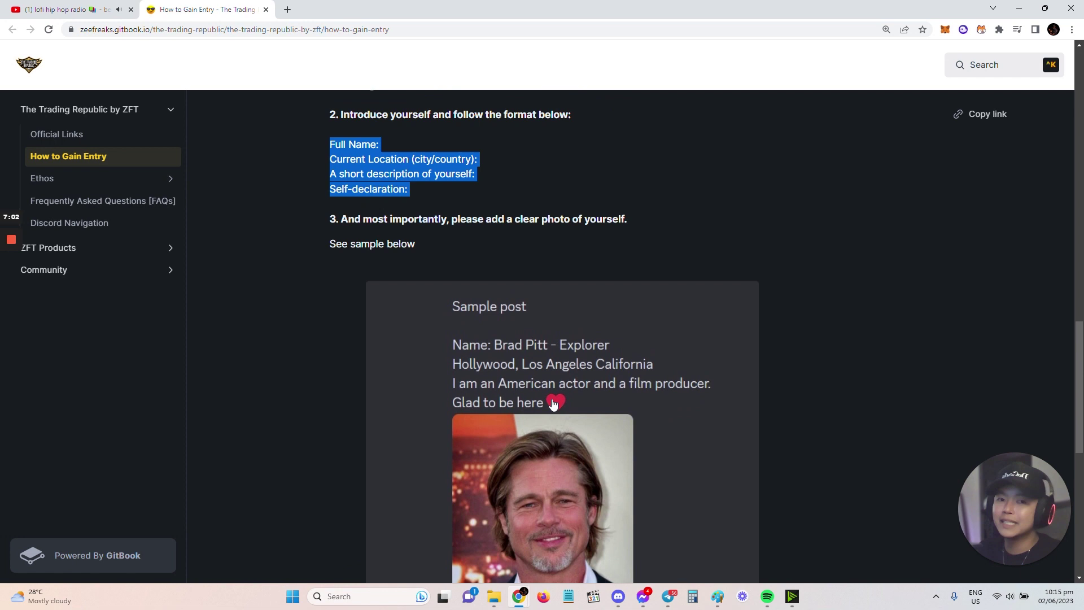
scroll(553, 403, "up", 5)
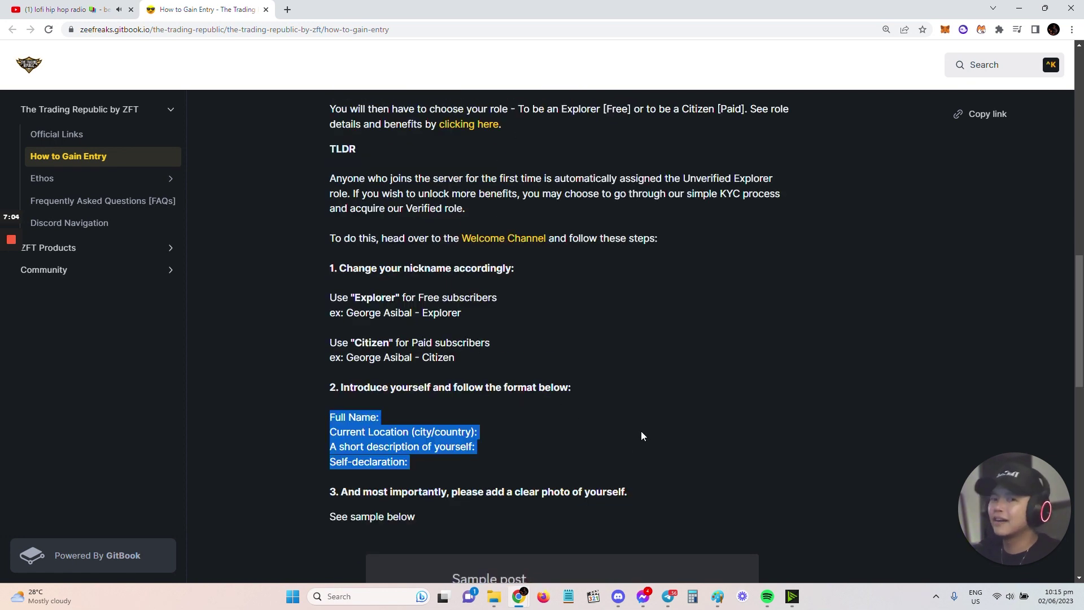
key("alt+Tab")
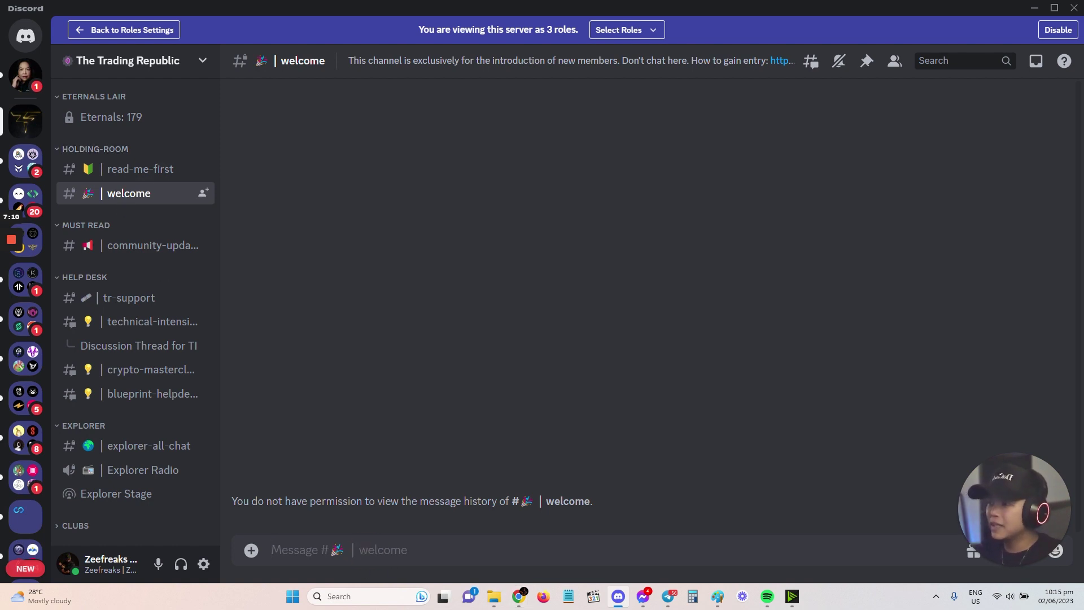
- Paste the introduction template into #welcome and enter the full name followed by ' - Explorer'
key("ctrl+v")
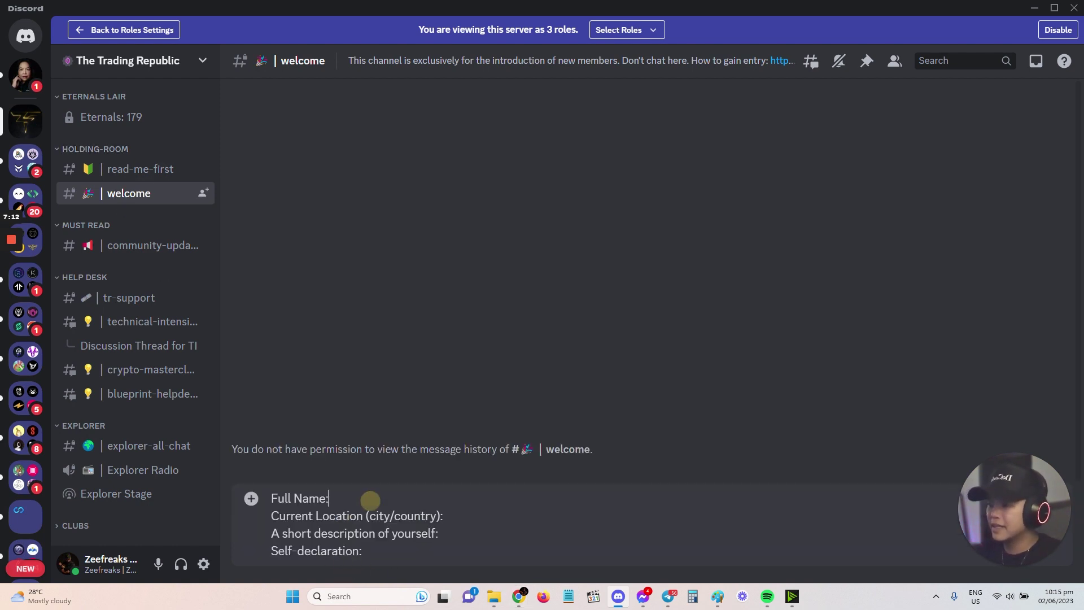
type("Georg")
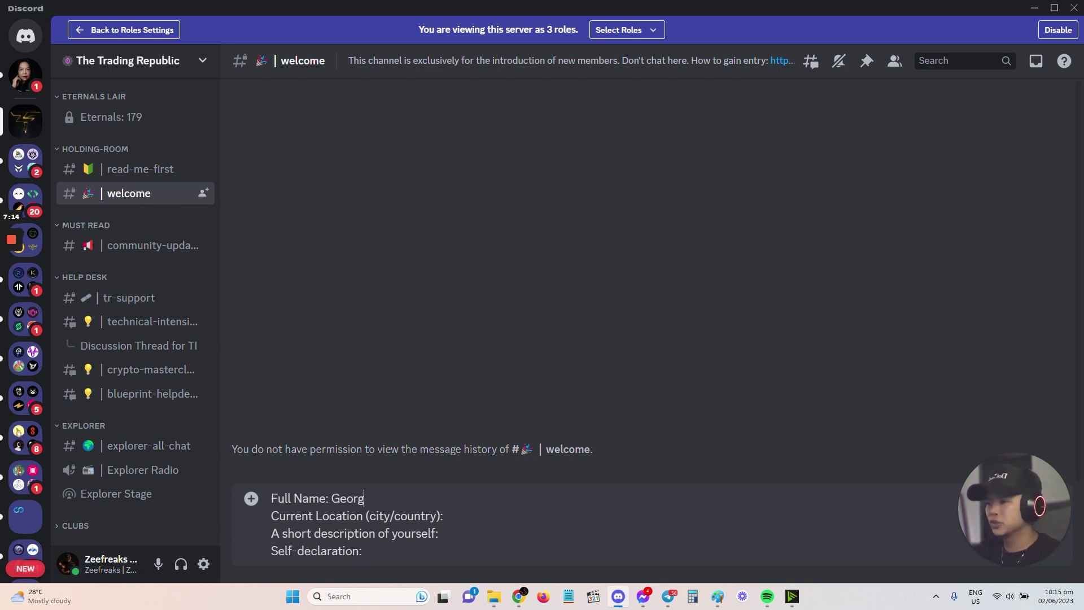
type("e Asibal -")
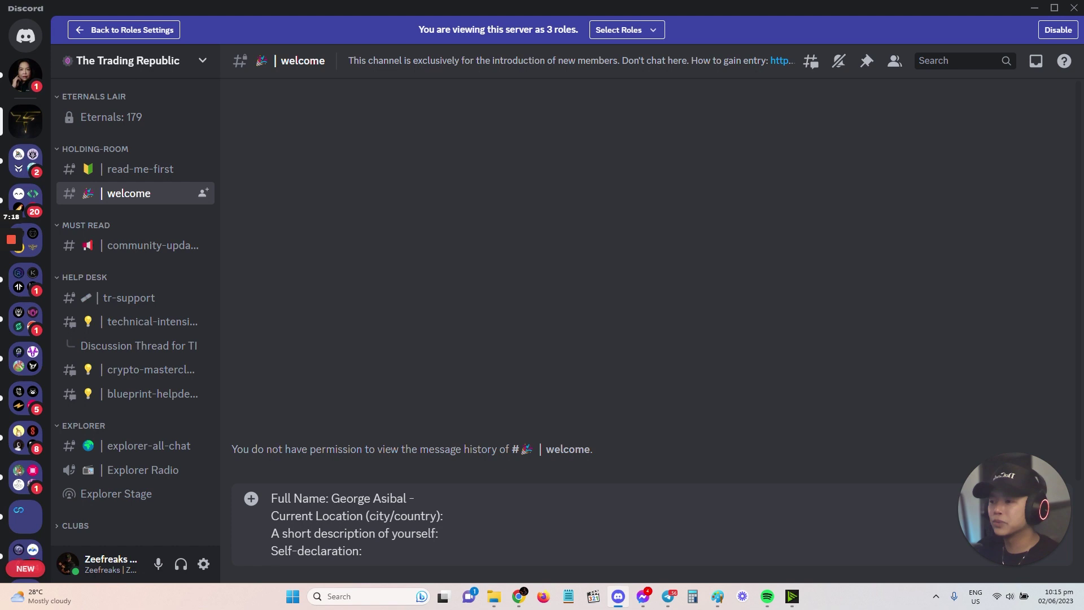
type(" Explor")
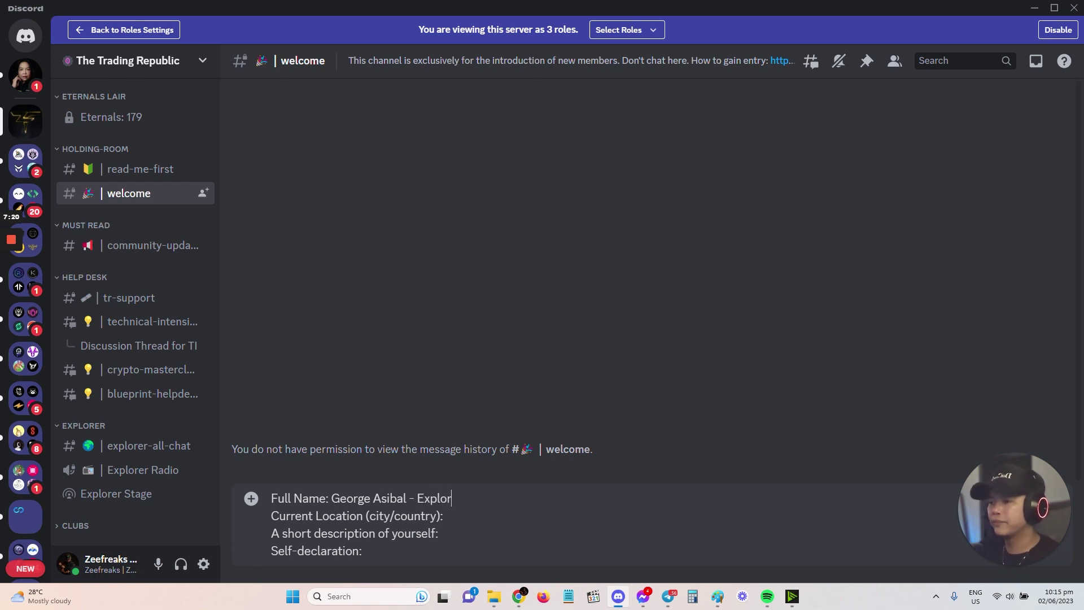
type("er")
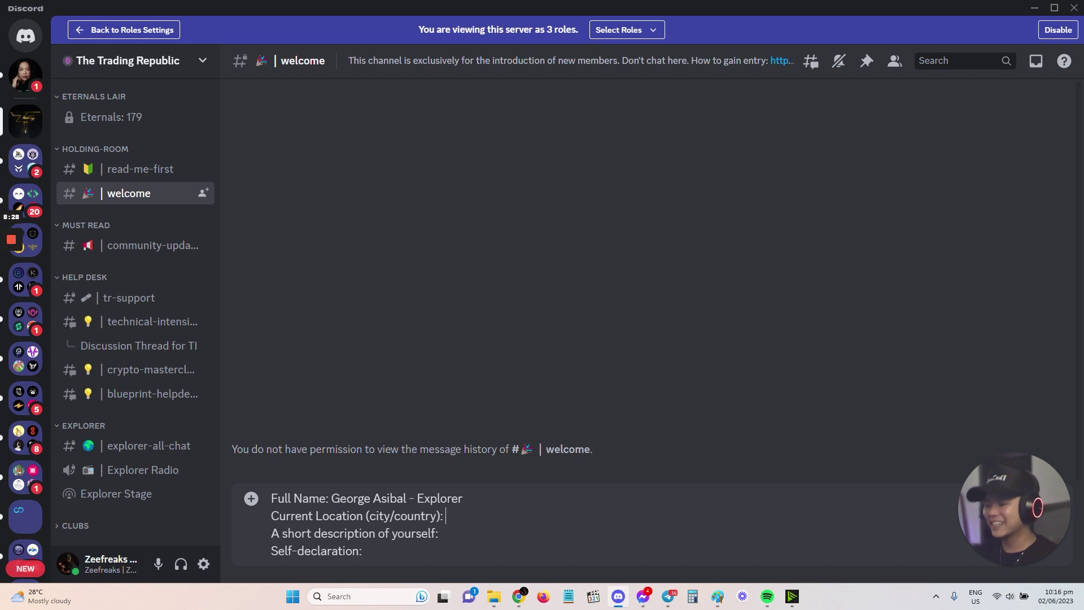
- Enter city and country, 'I'm a trader and investor in crypto and nfts', and the Kingdom Investor self-declaration
type("Pasig, ")
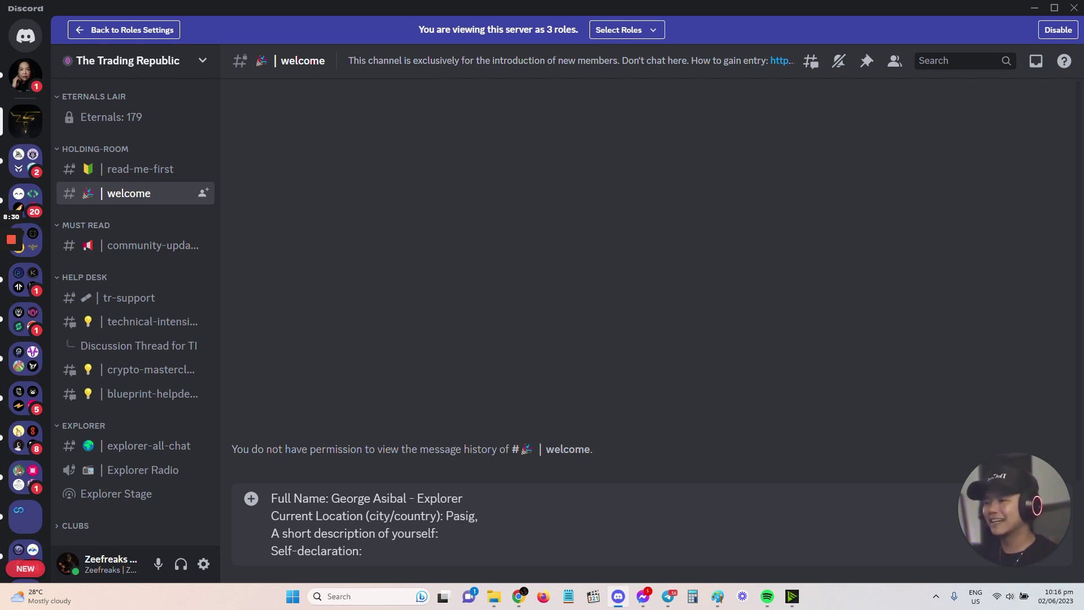
type("Philippines")
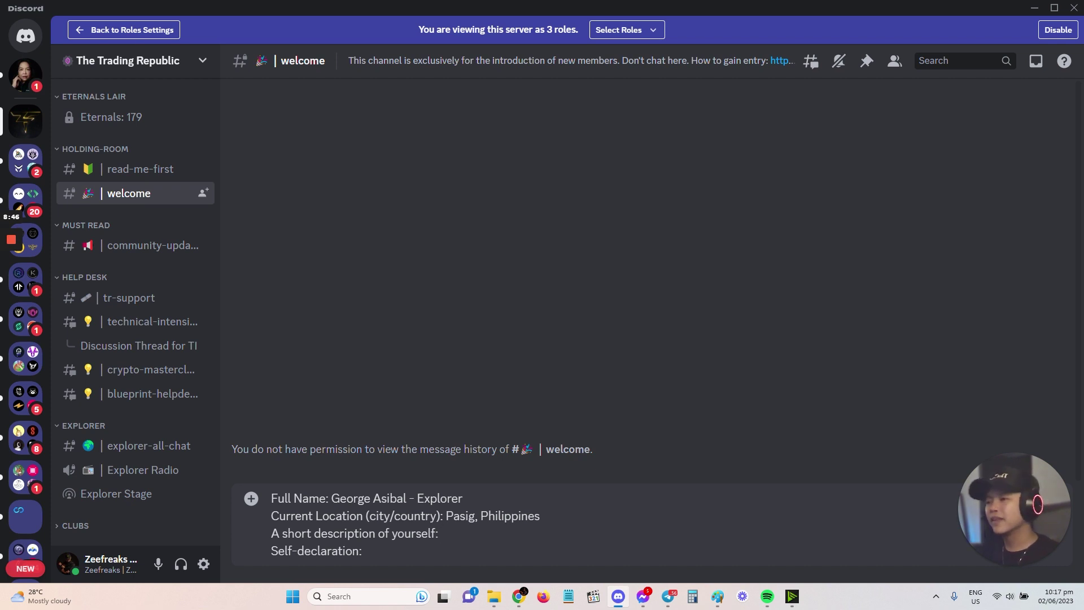
type("I'm")
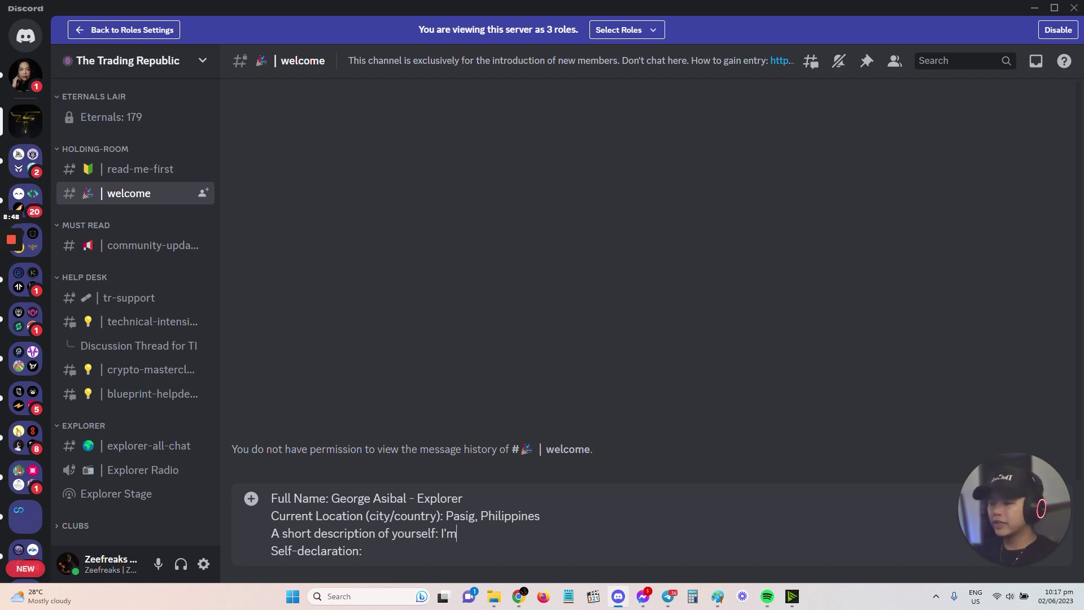
type(" a trader and investor")
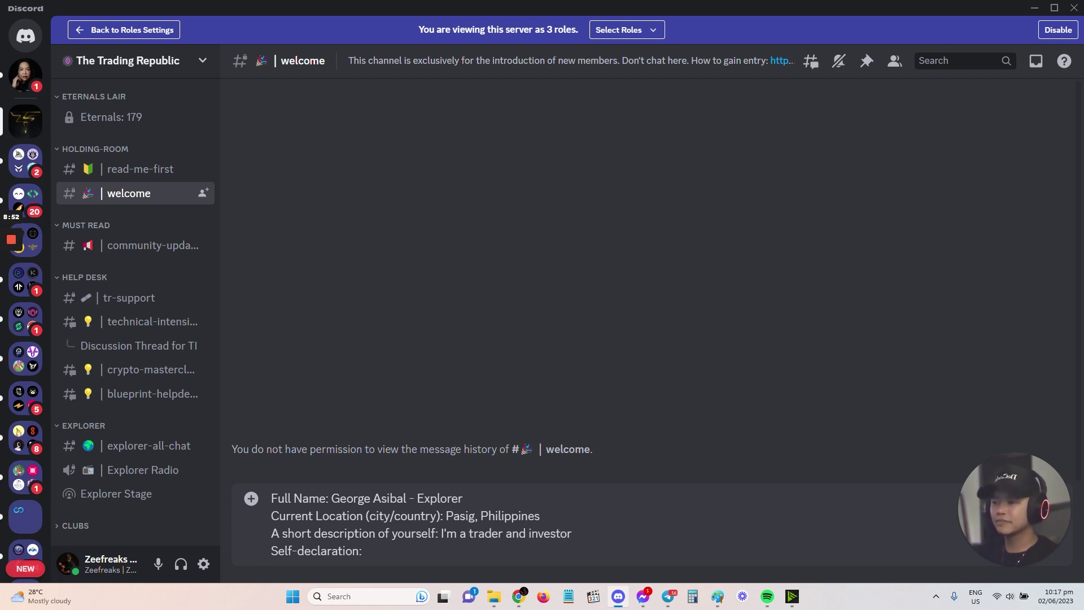
type(" in crypto and nfts")
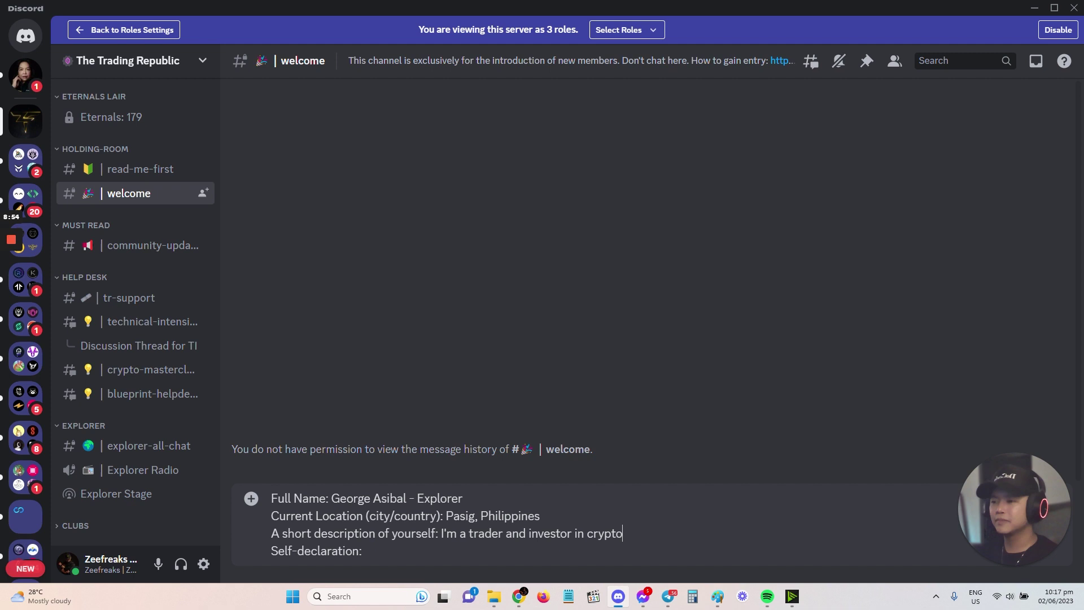
type(". Self-declaration:")
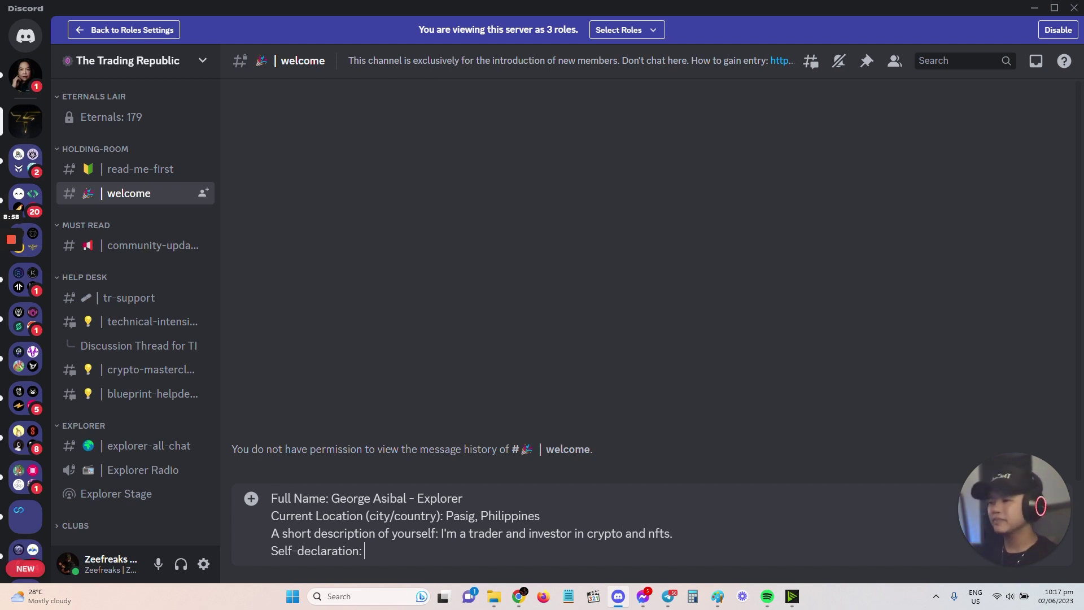
type(" I am ")
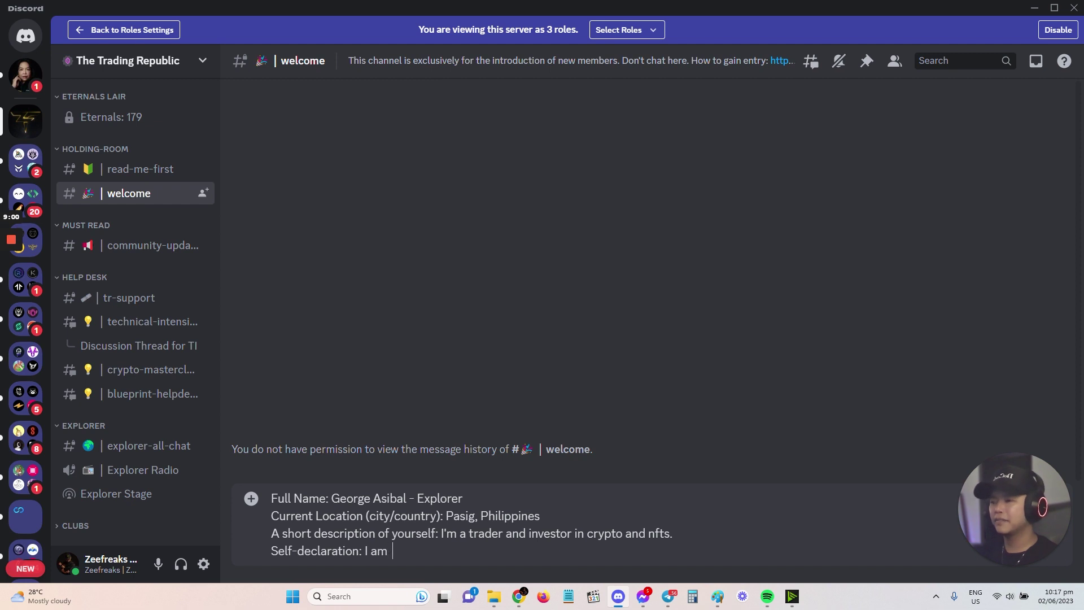
type("a Kingdom Inve")
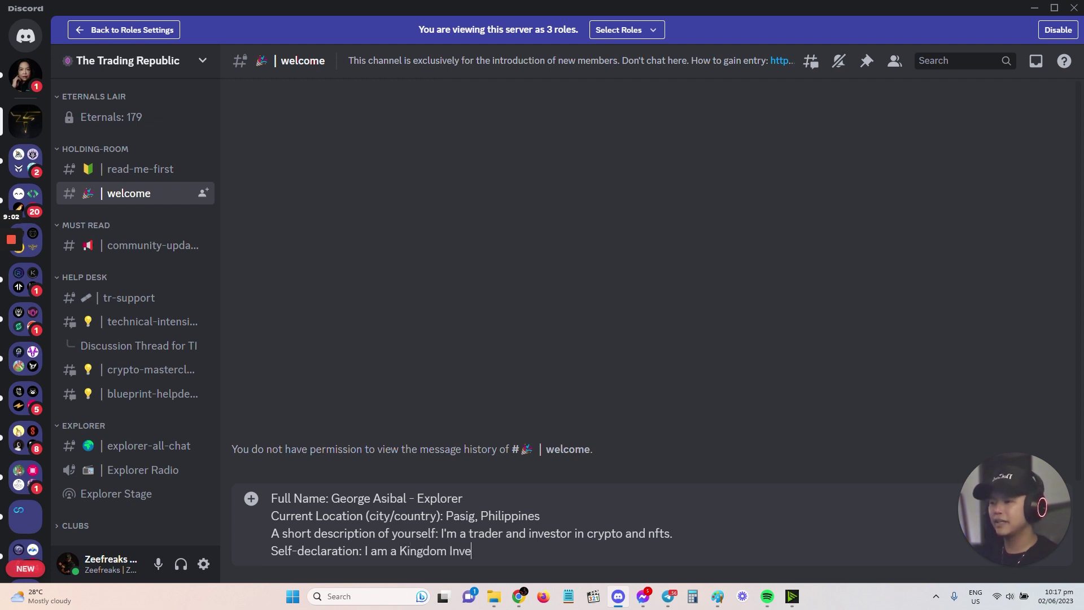
type("stor.")
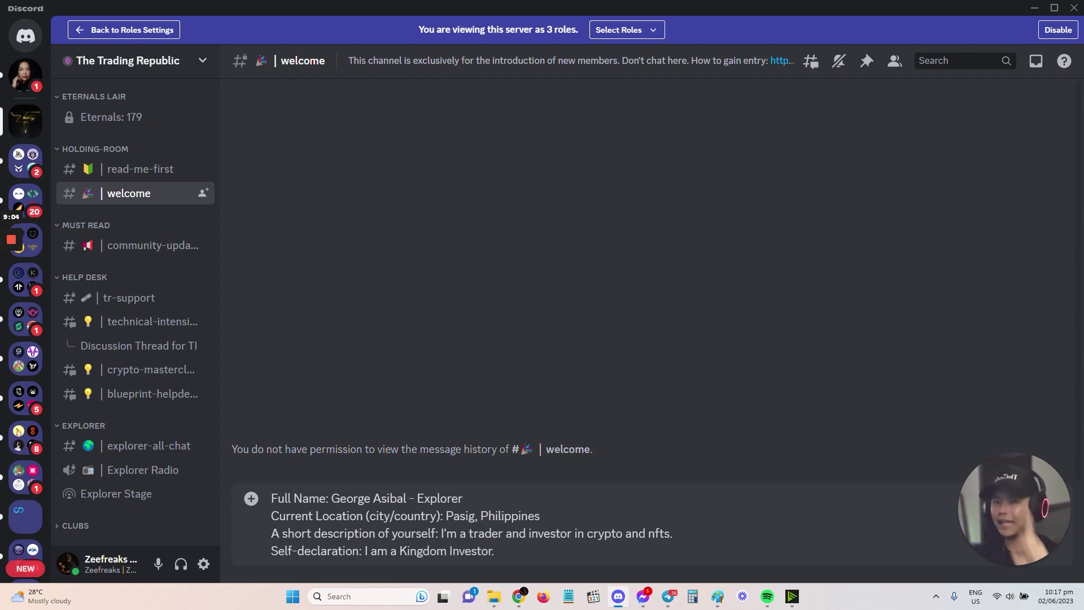
key("alt+Tab")
- Scroll the How to Gain Entry page to the Sample post photo, then switch back to the Discord draft
scroll(524, 459, "up", 2)
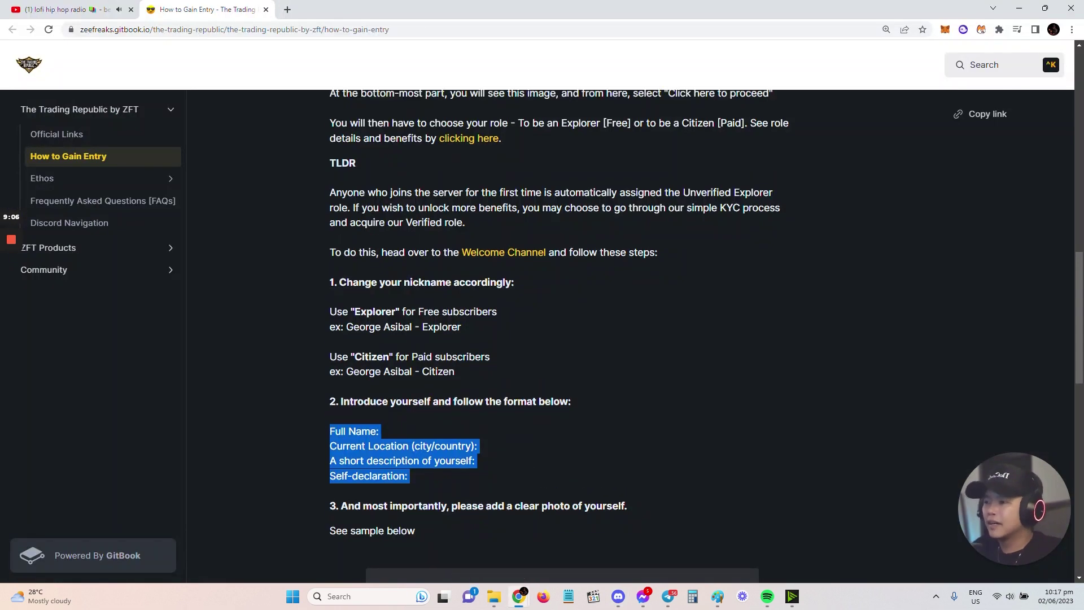
scroll(491, 493, "down", 1)
scroll(547, 508, "up", 2)
scroll(591, 507, "down", 5)
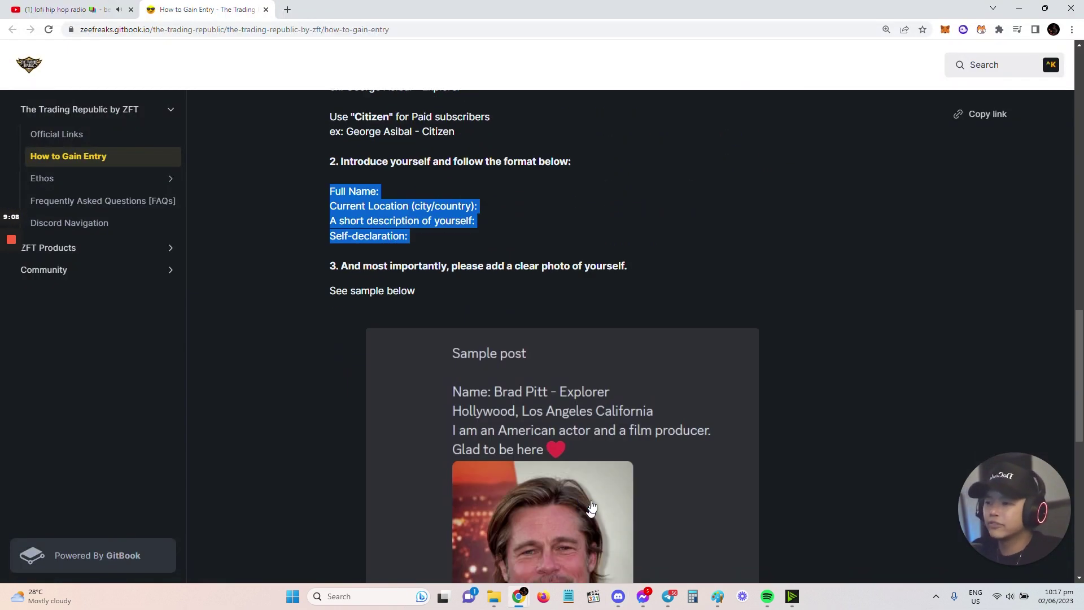
scroll(792, 420, "down", 1)
key("alt+Tab")
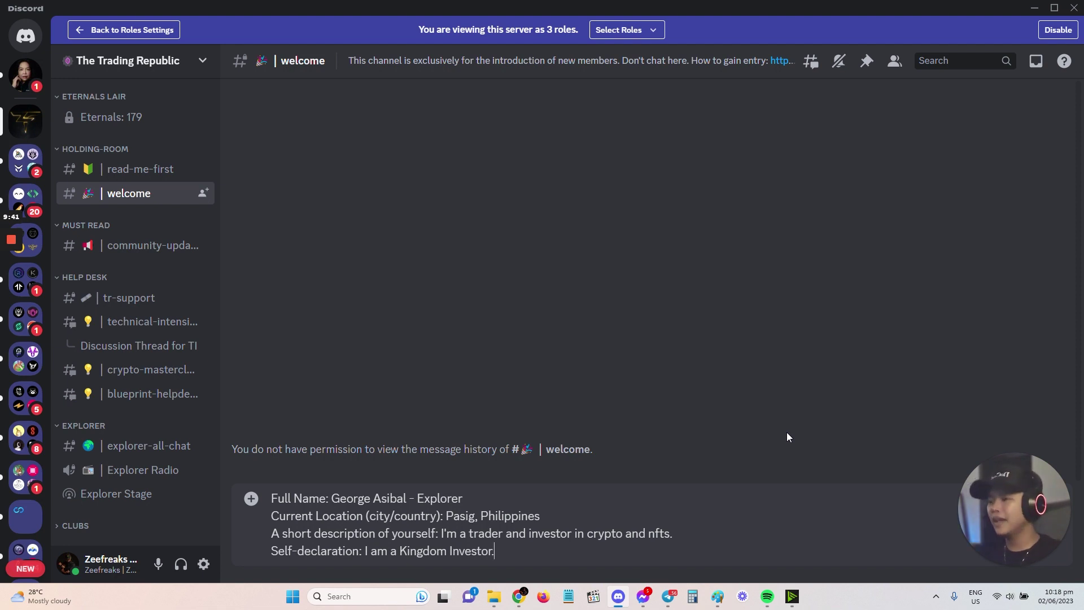
- Attach the portrait from the photo shoot folder to the four-line introduction and send it
left_click(494, 596)
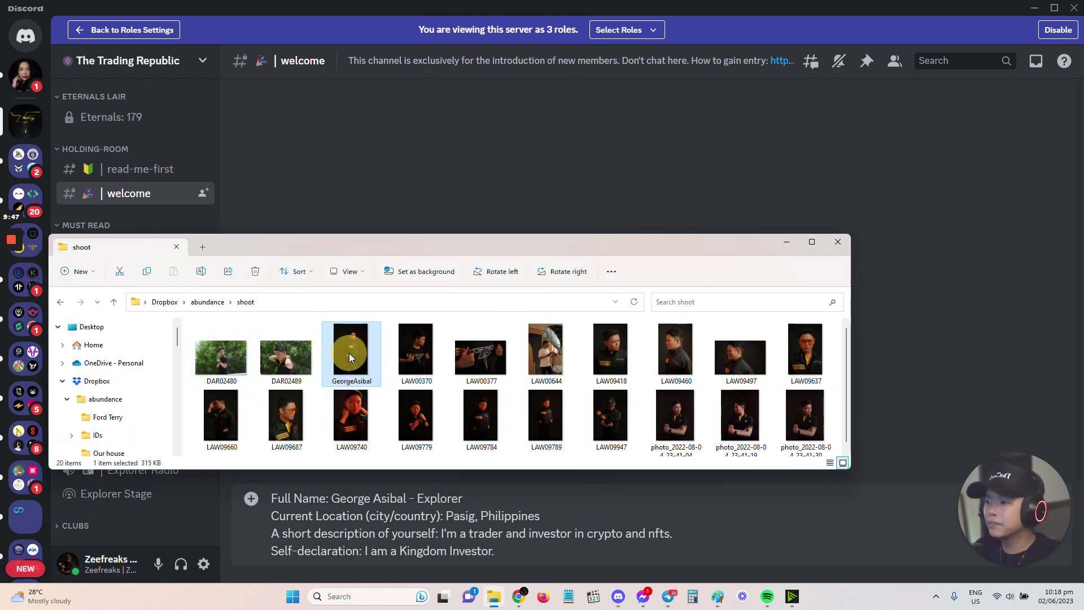
mouse_move(349, 354)
left_mouse_down()
mouse_move(1002, 388)
mouse_move(825, 266)
mouse_move(791, 370)
left_mouse_up()
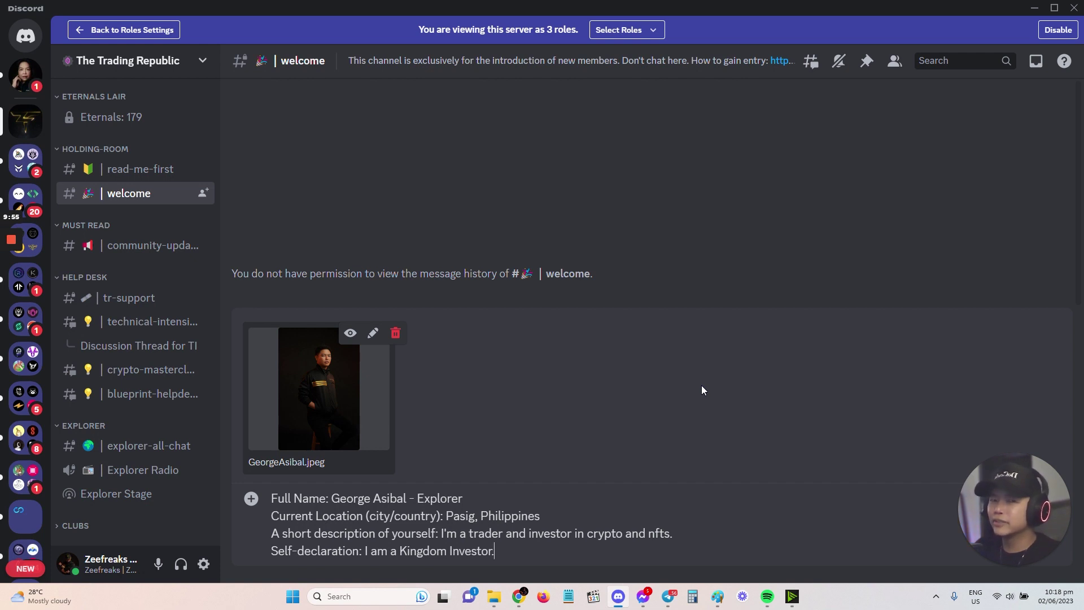
key("Return")
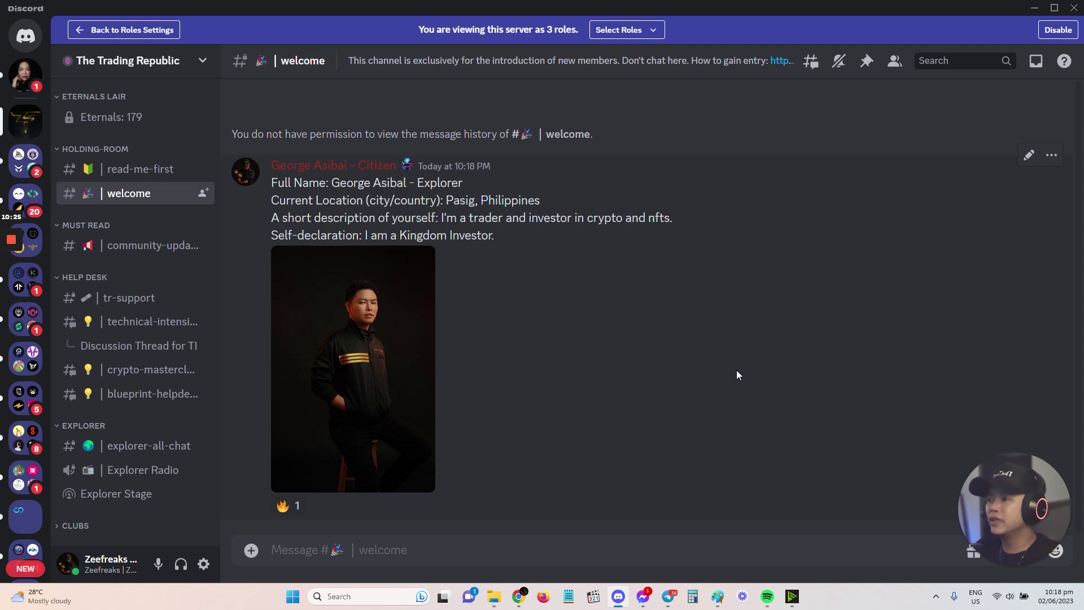
- Switch to the tr-support channel under HELP DESK to show Ticket Tool's option menu
scroll(169, 276, "up", 2)
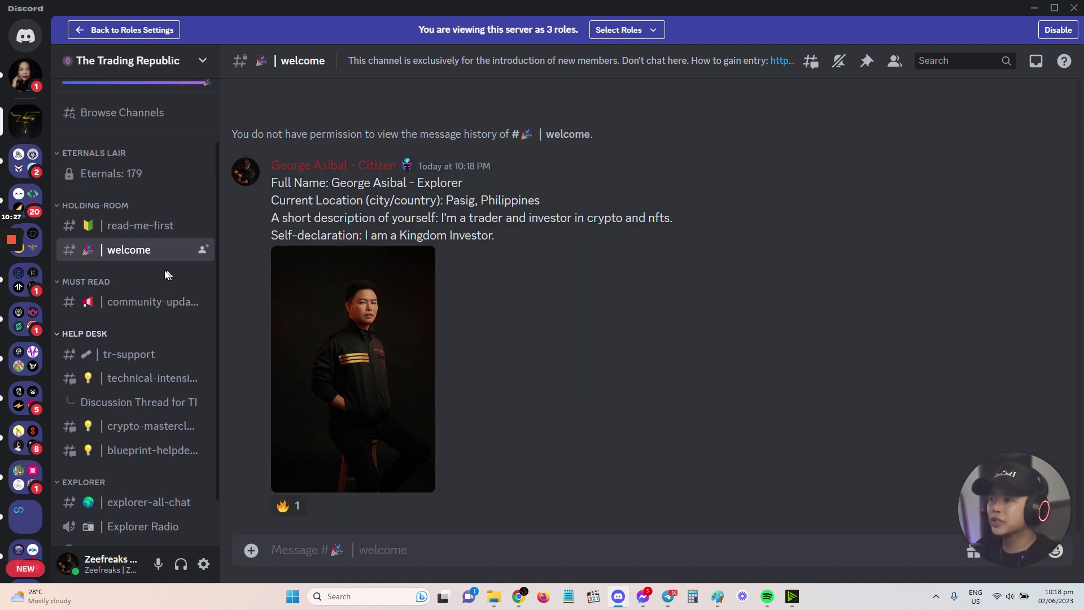
scroll(116, 371, "down", 2)
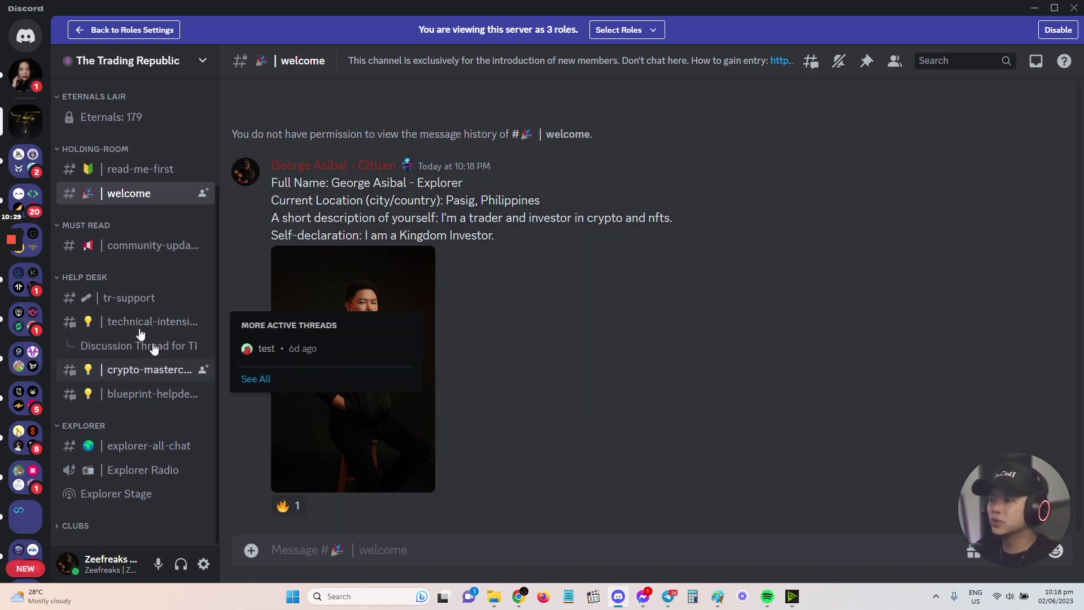
left_click(118, 298)
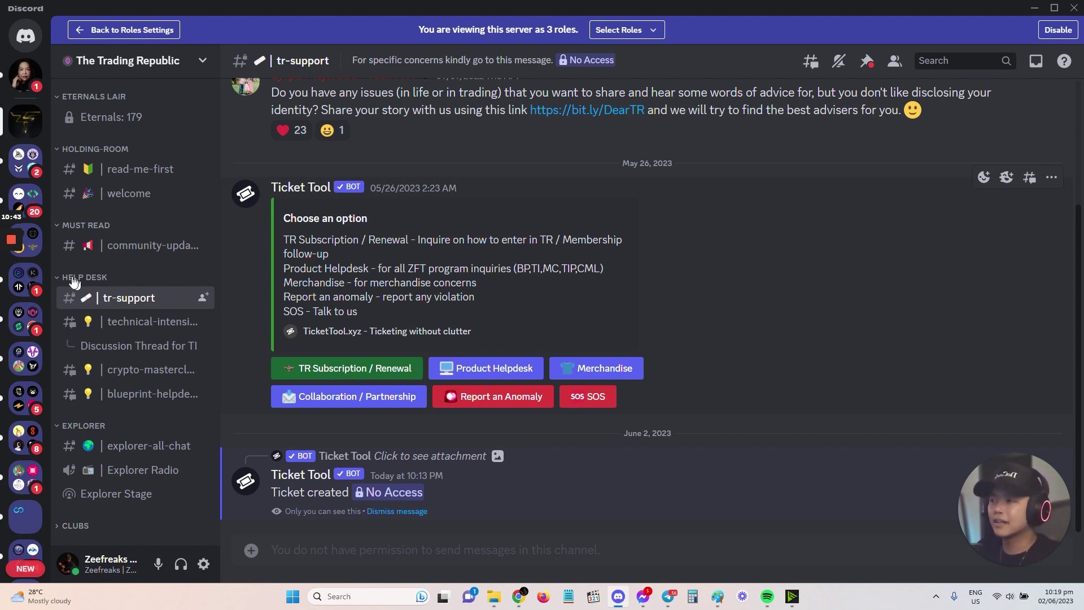
scroll(164, 309, "up", 2)
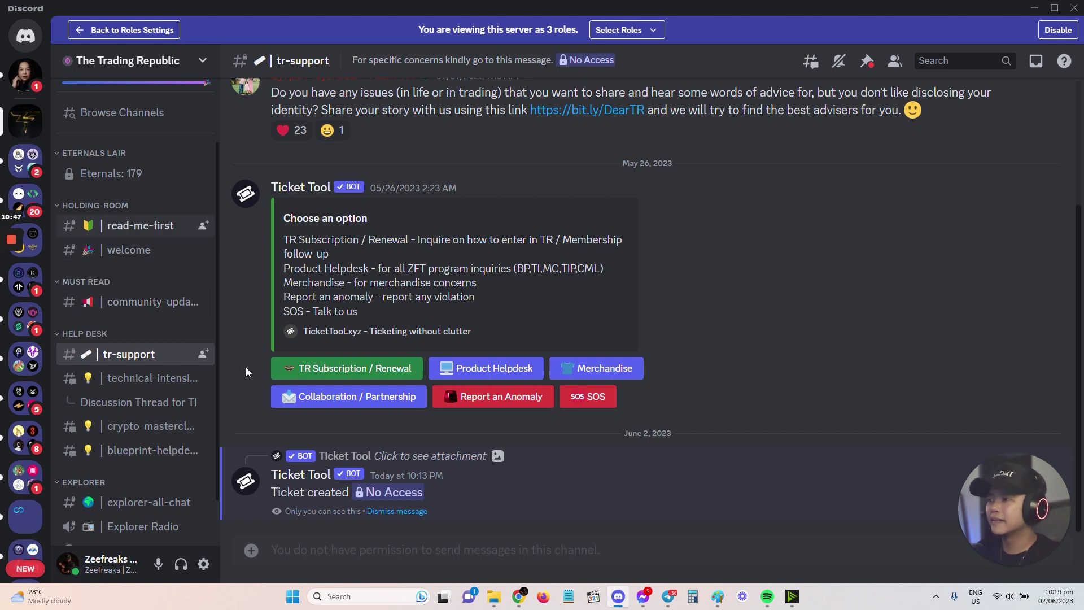
mouse_move(173, 451)
scroll(167, 431, "down", 2)
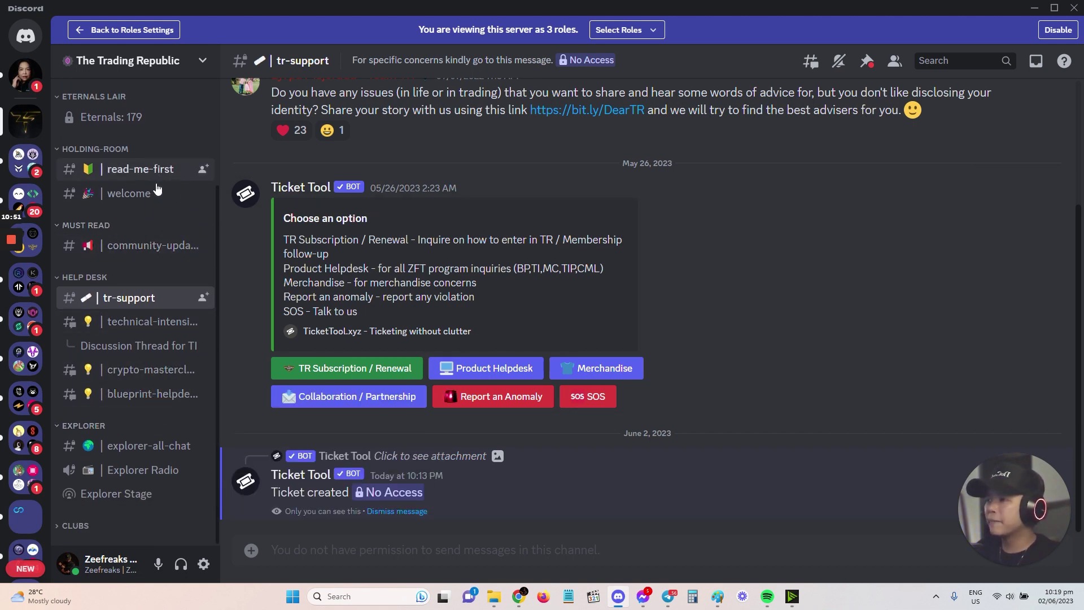
left_click(142, 193)
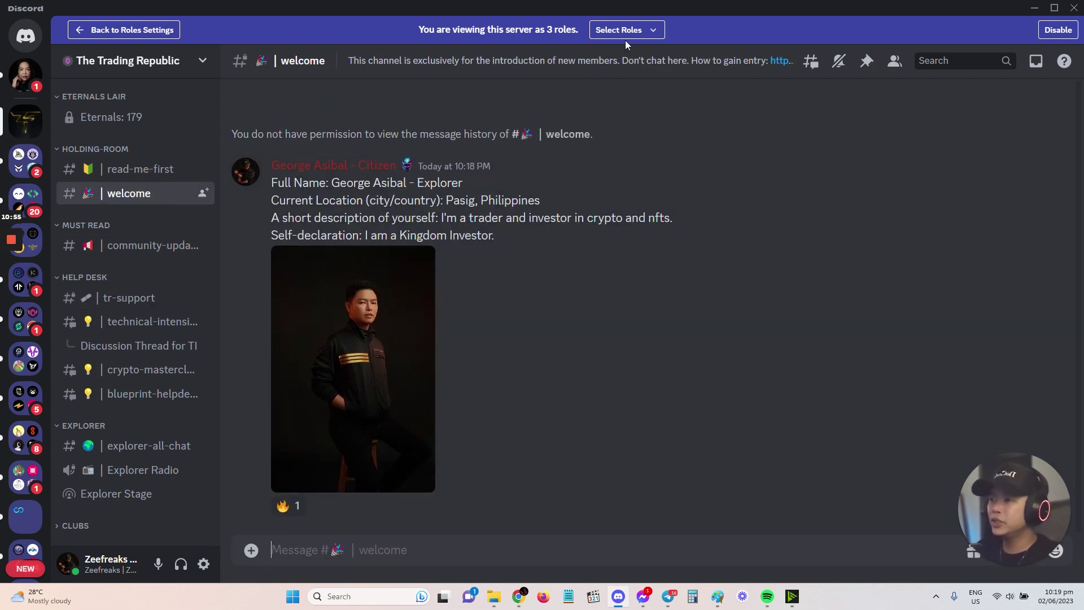
left_click(646, 30)
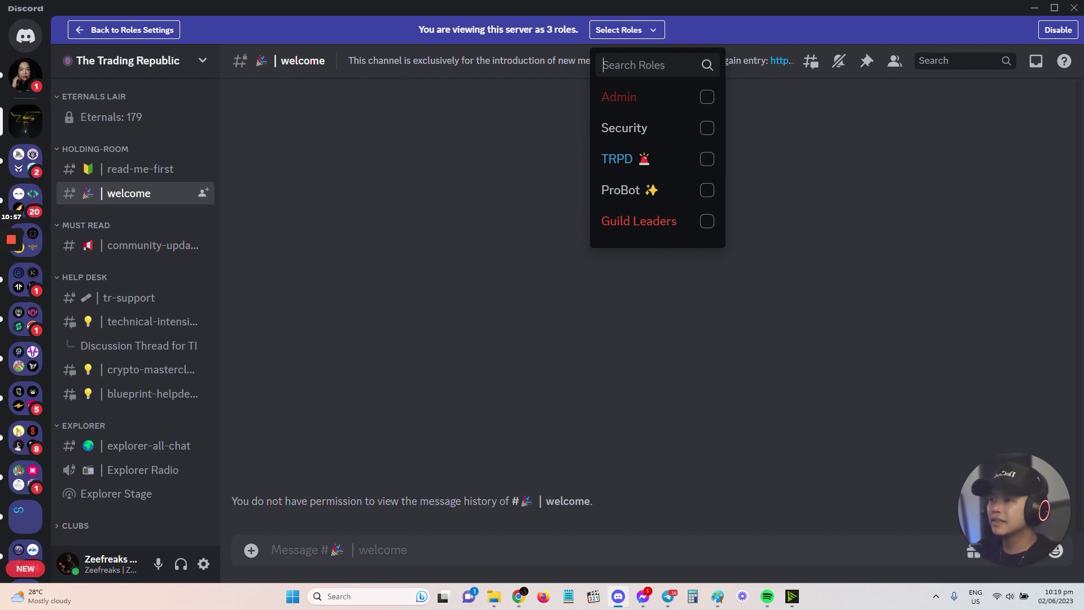
left_click(465, 468)
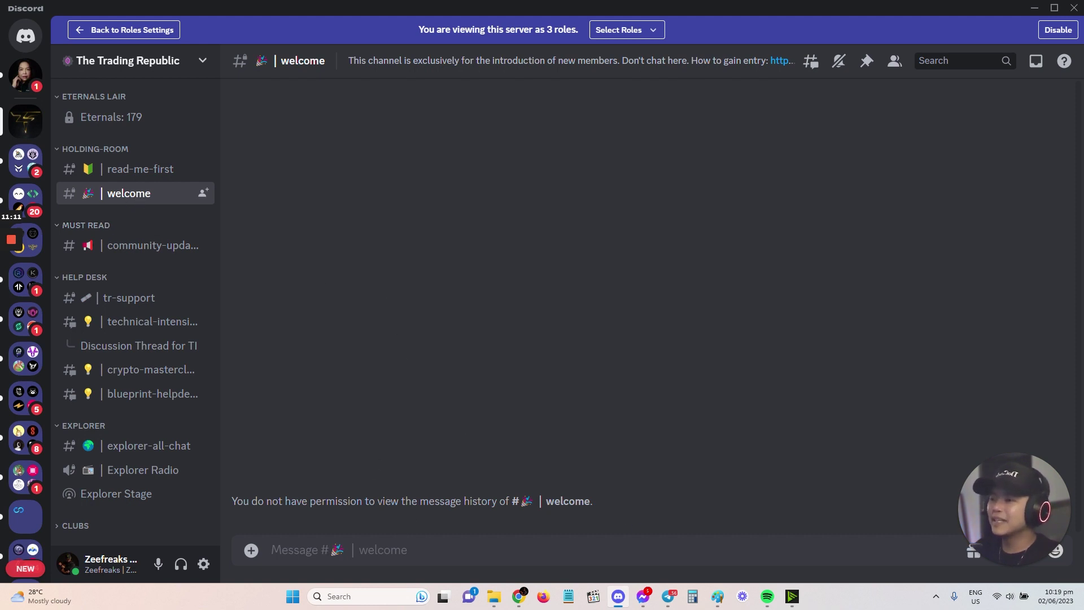
left_click(411, 552)
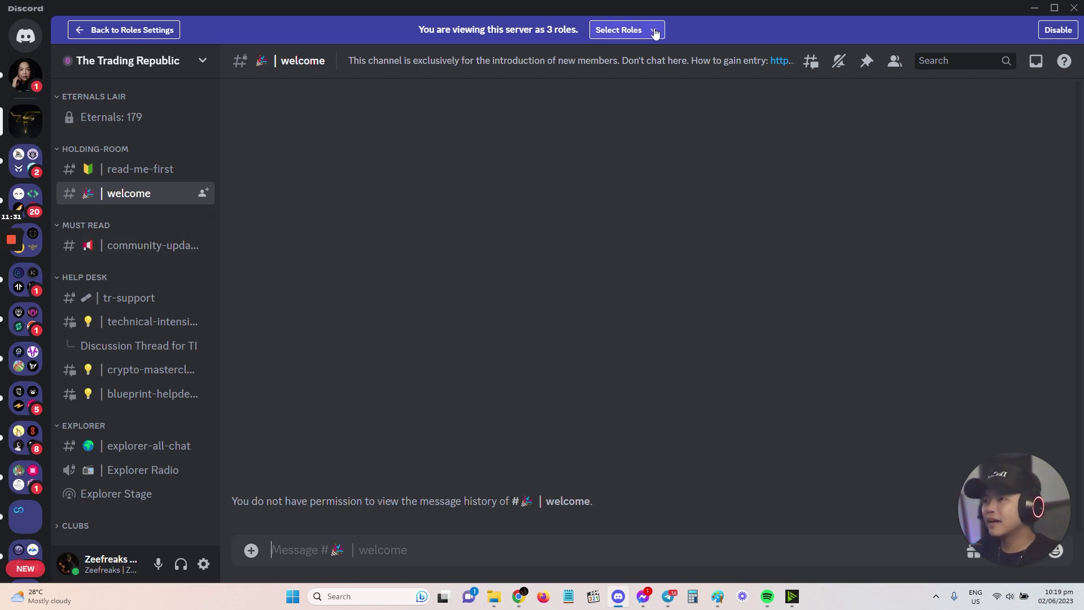
- Add the Explorers role to the server preview via a search for 'exp'
left_click(655, 31)
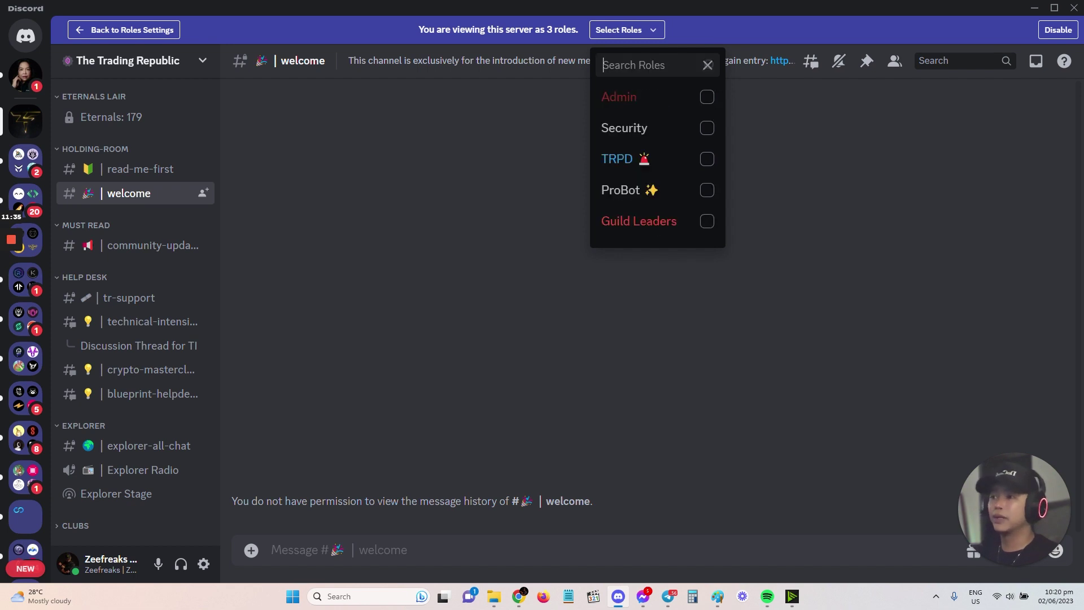
type("exp")
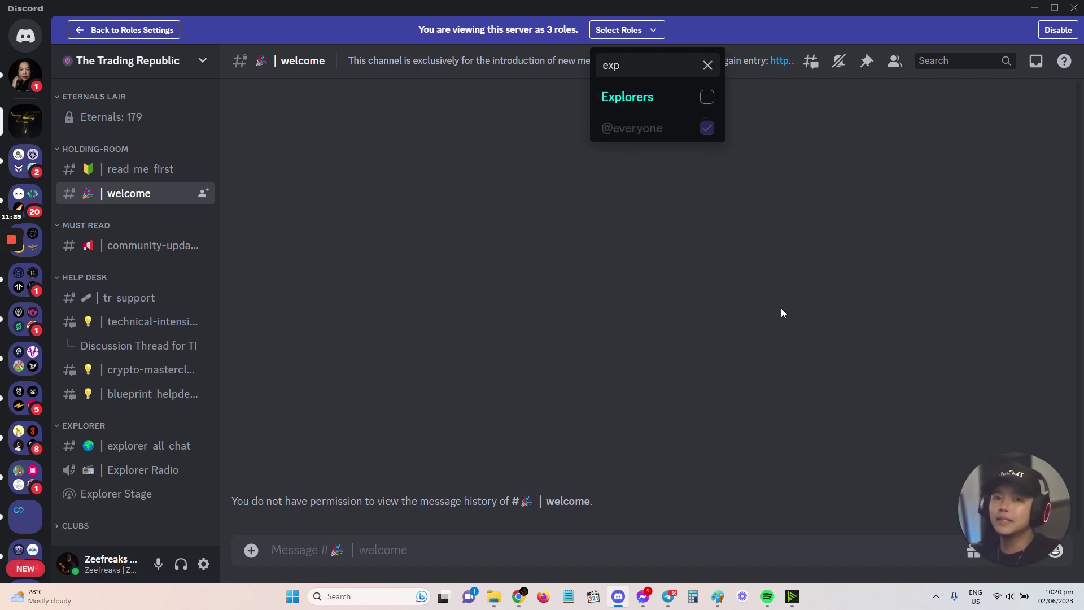
left_click(706, 96)
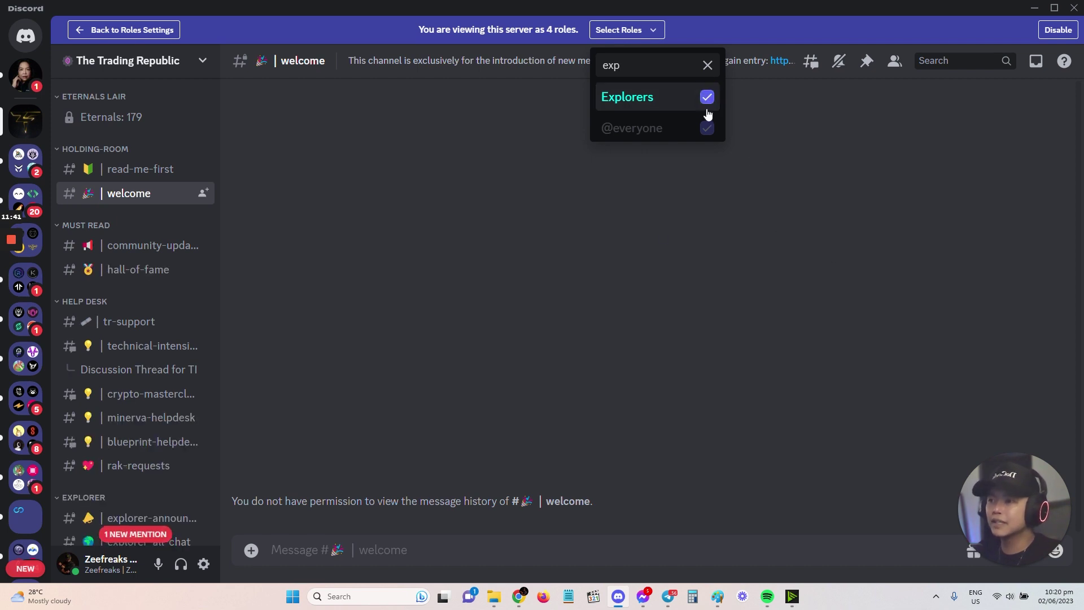
left_click(820, 256)
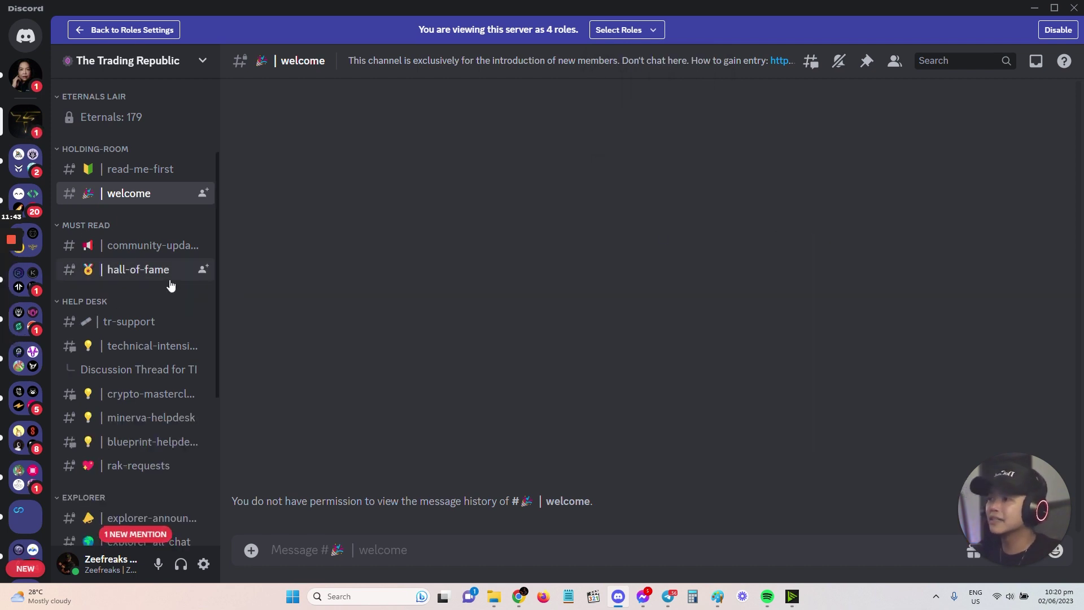
- Collapse the HELP DESK and EXPLORER categories and expand GUILD HALL to show all its channels
scroll(153, 260, "up", 3)
scroll(161, 313, "down", 3)
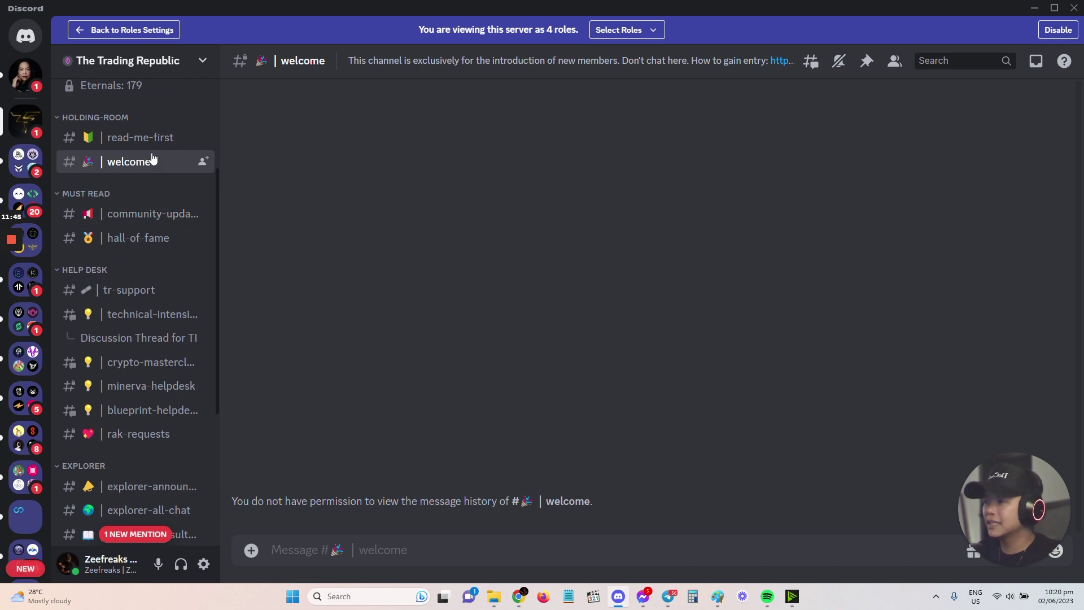
left_click(114, 195)
left_click(115, 194)
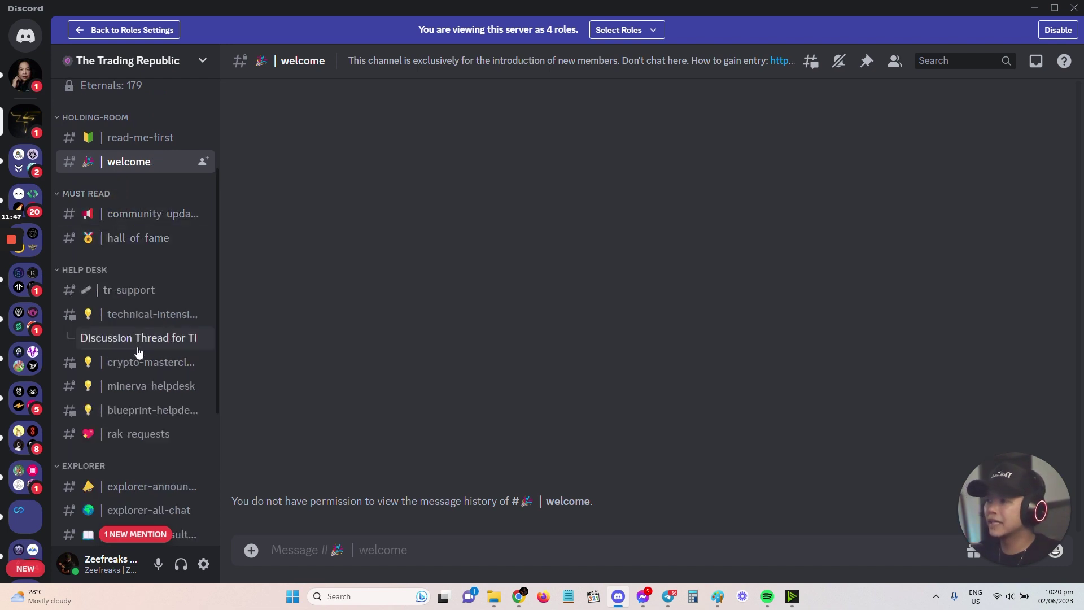
scroll(124, 177, "down", 2)
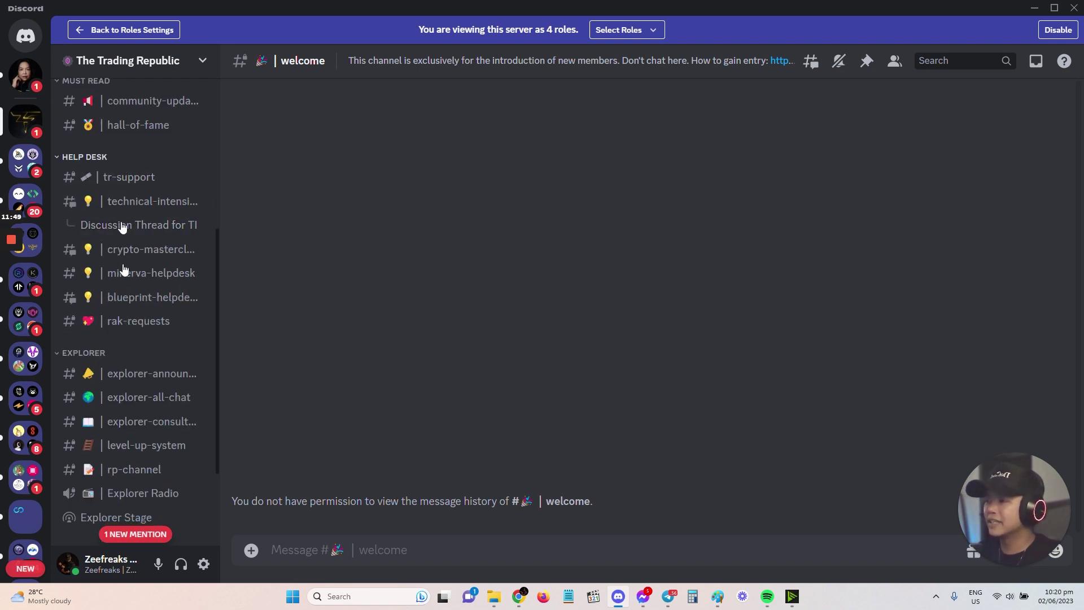
left_click(90, 157)
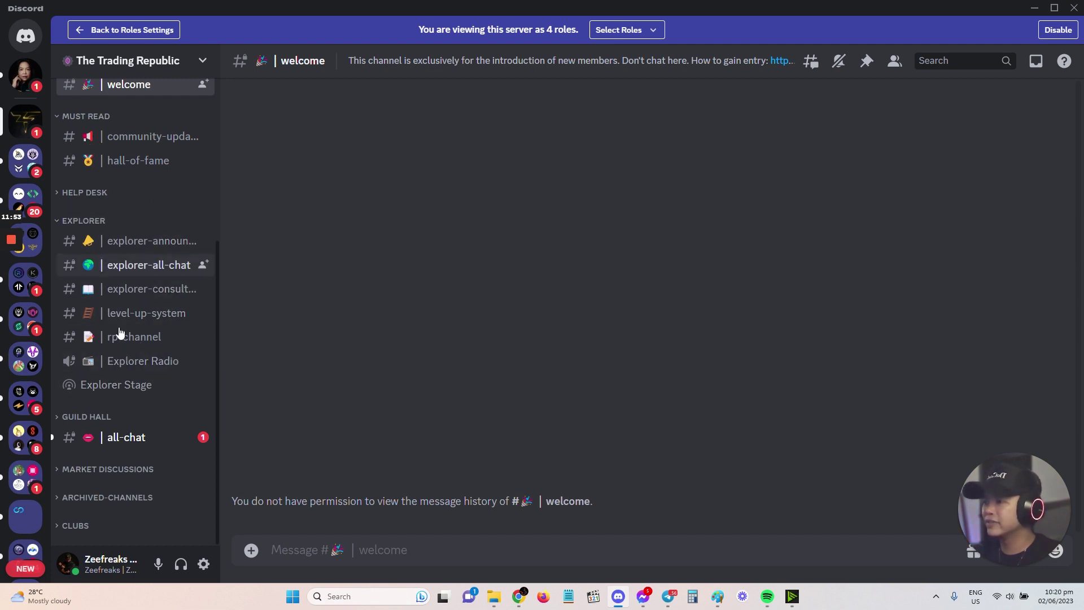
left_click(82, 220)
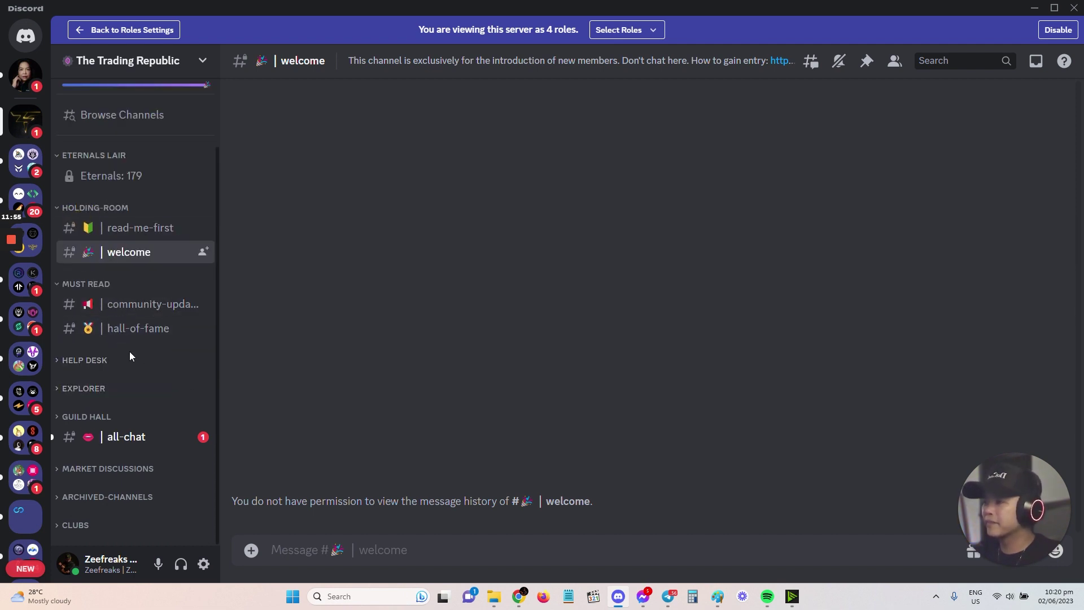
left_click(108, 427)
scroll(169, 434, "down", 1)
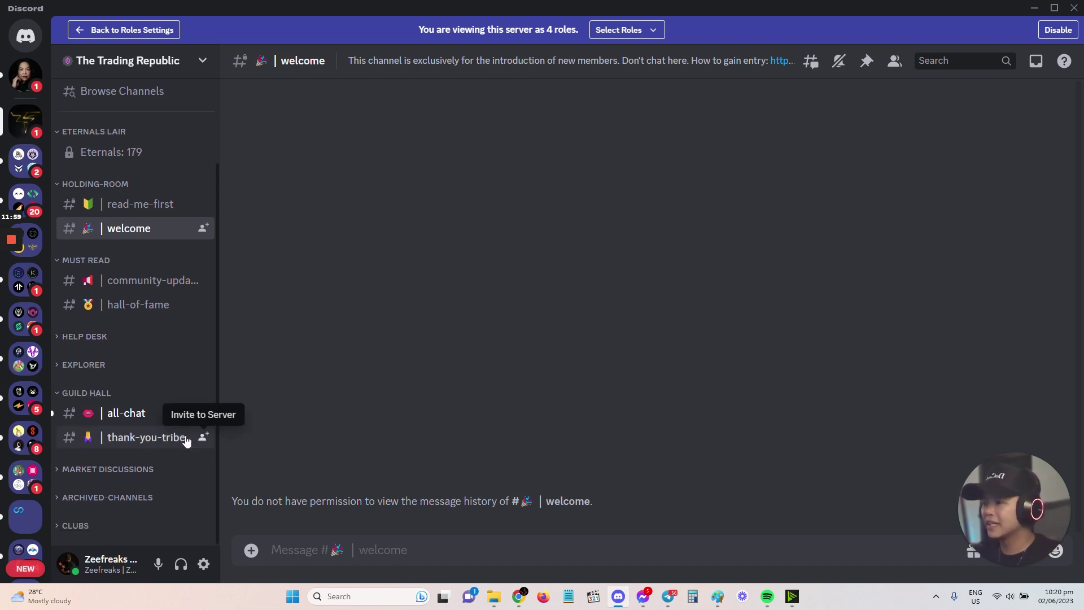
- Open #all-chat in GUILD HALL and scroll through its messages
left_click(134, 411)
scroll(452, 426, "up", 10)
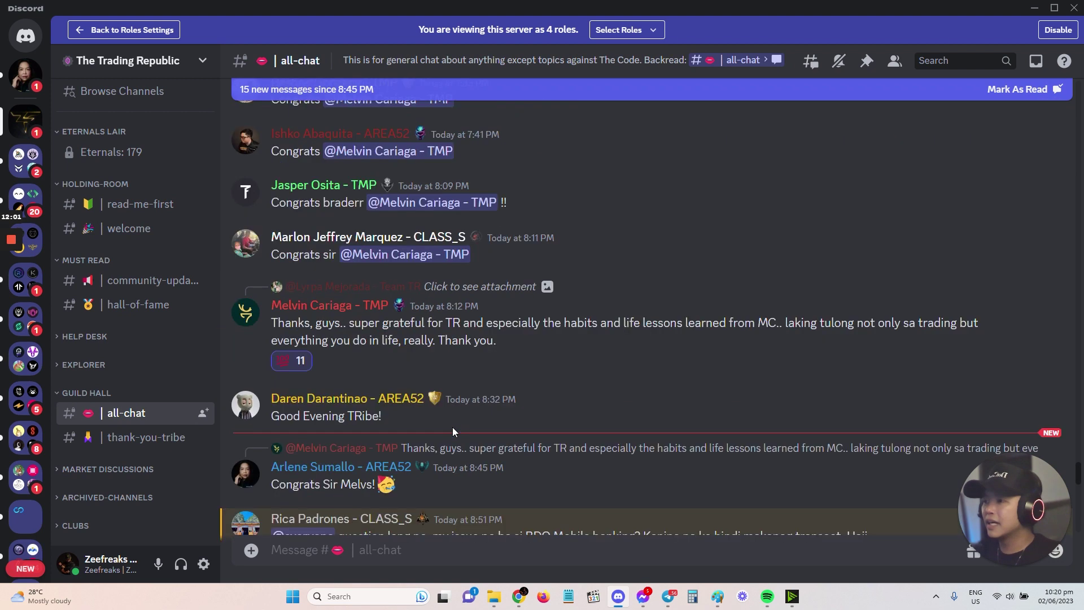
scroll(455, 428, "up", 5)
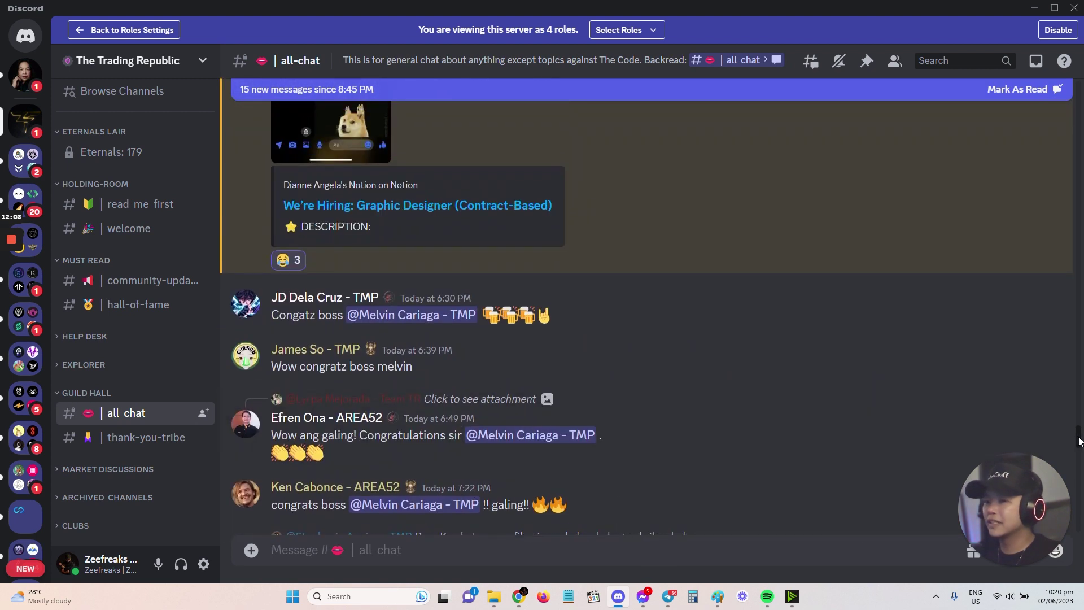
mouse_move(1078, 441)
left_mouse_down()
mouse_move(1071, 423)
mouse_move(1075, 508)
left_mouse_up()
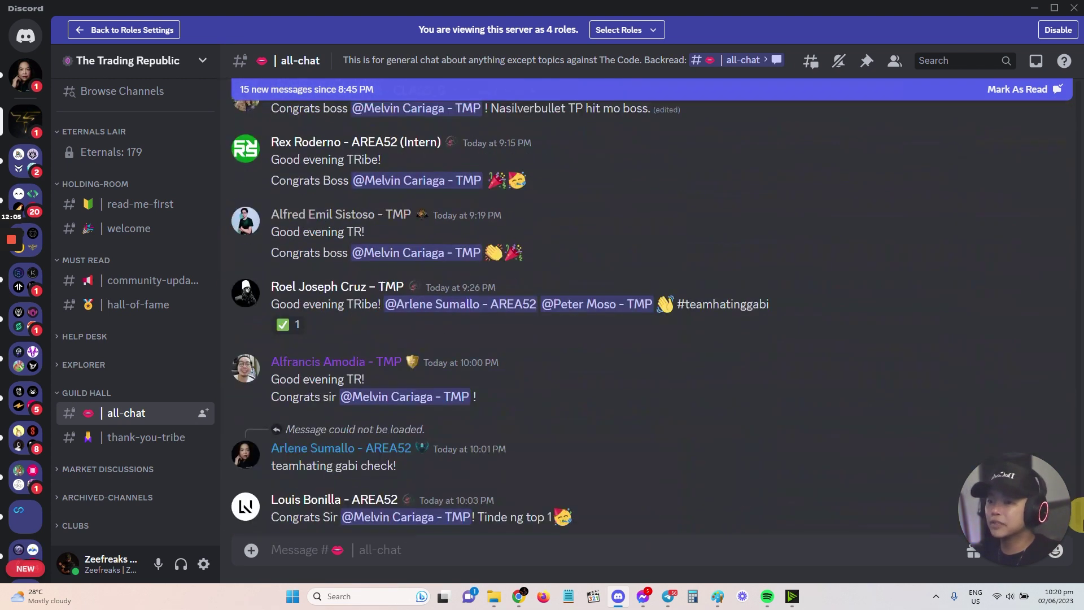
scroll(802, 432, "up", 10)
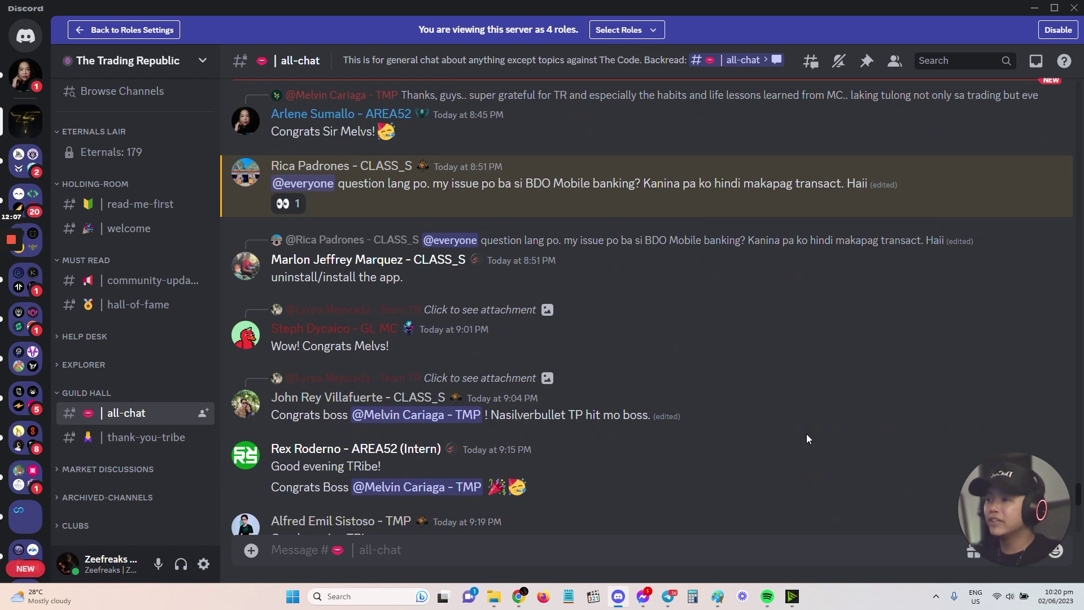
scroll(753, 436, "down", 10)
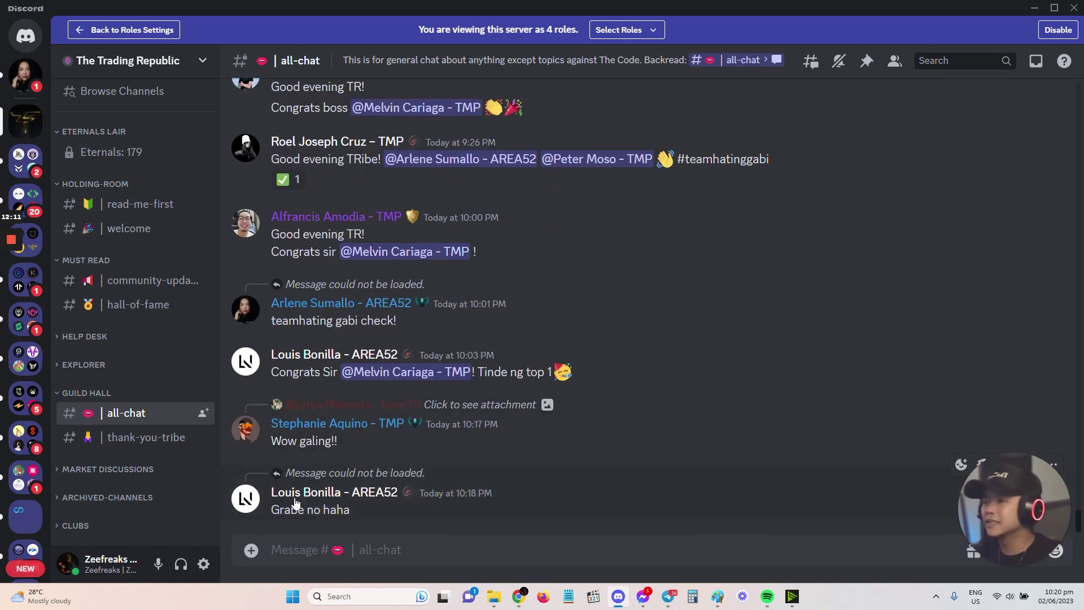
- Open #thank-you-tribe and scroll through its posts
left_click(145, 444)
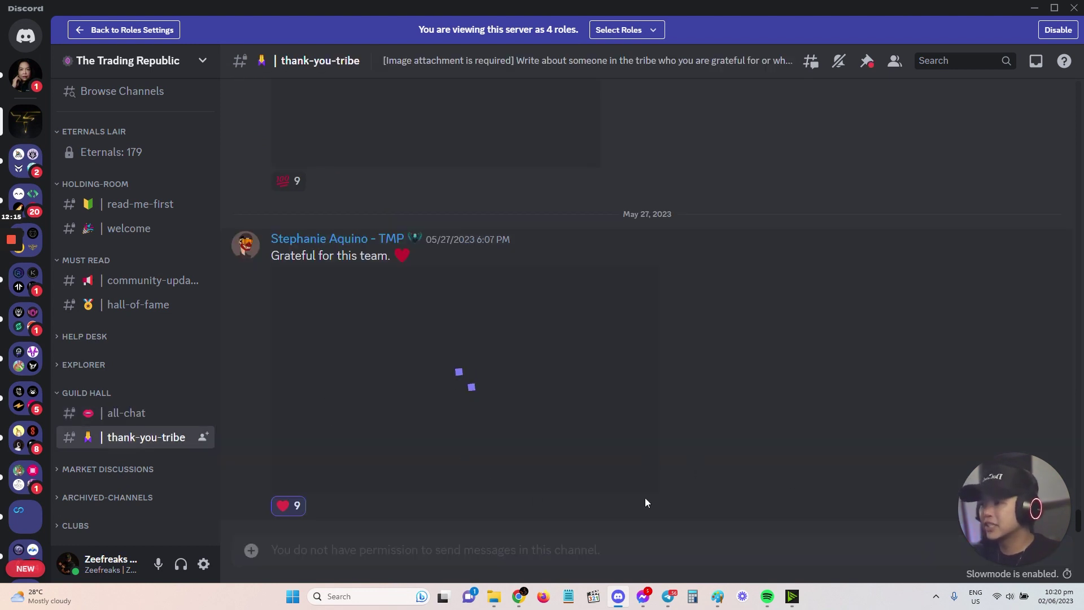
scroll(695, 511, "up", 5)
scroll(690, 507, "up", 10)
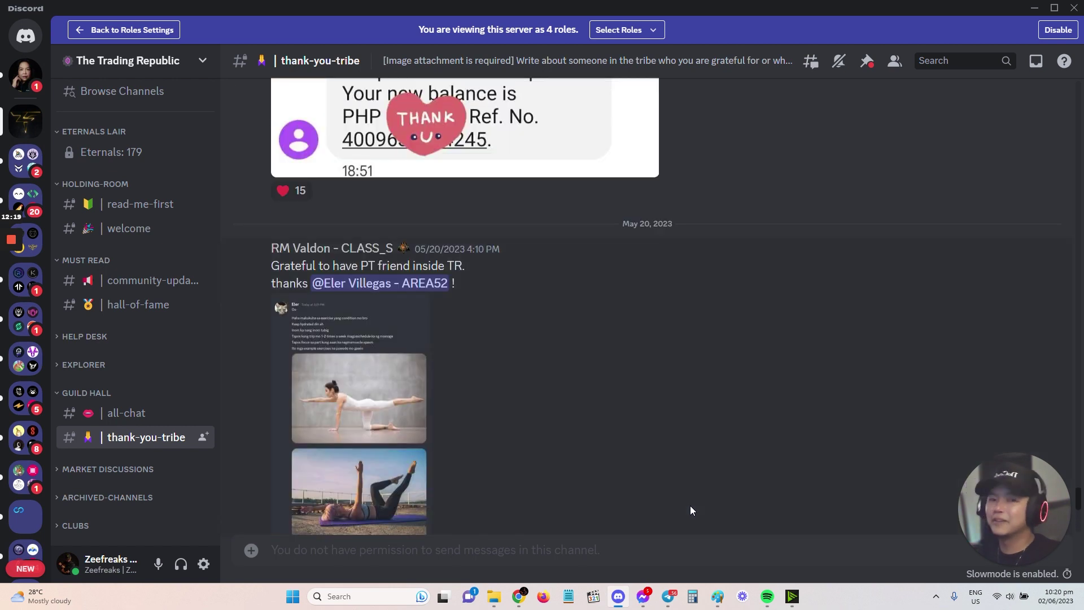
scroll(672, 491, "down", 8)
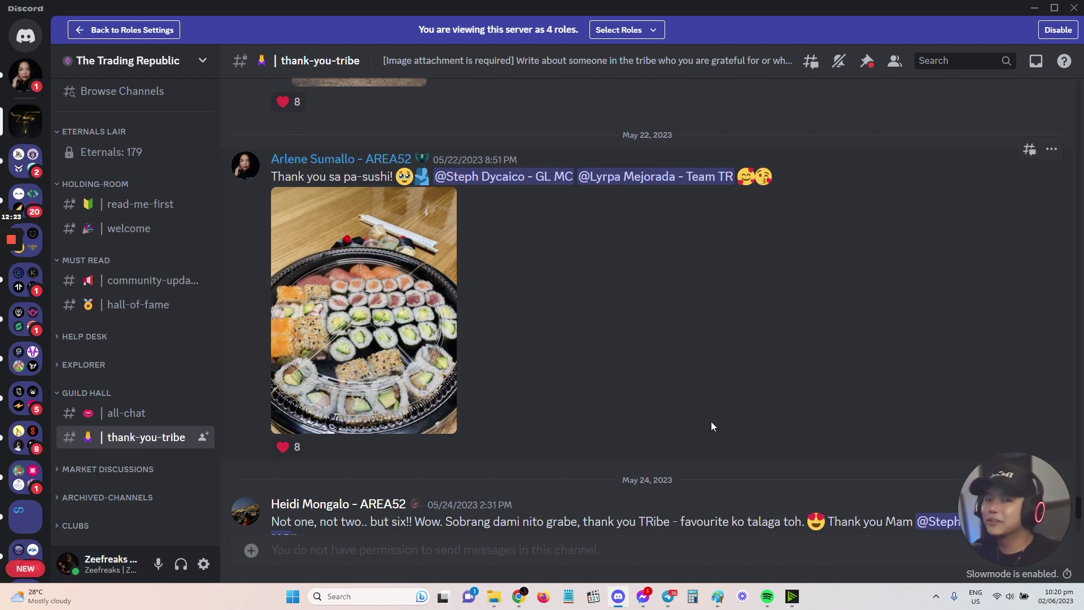
scroll(712, 426, "down", 5)
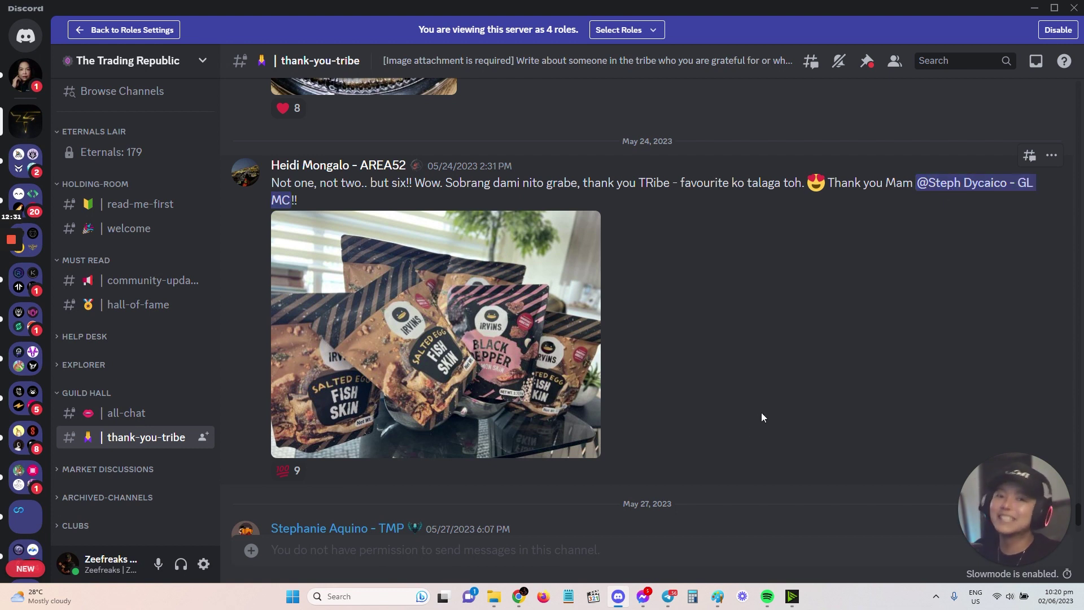
scroll(762, 413, "down", 5)
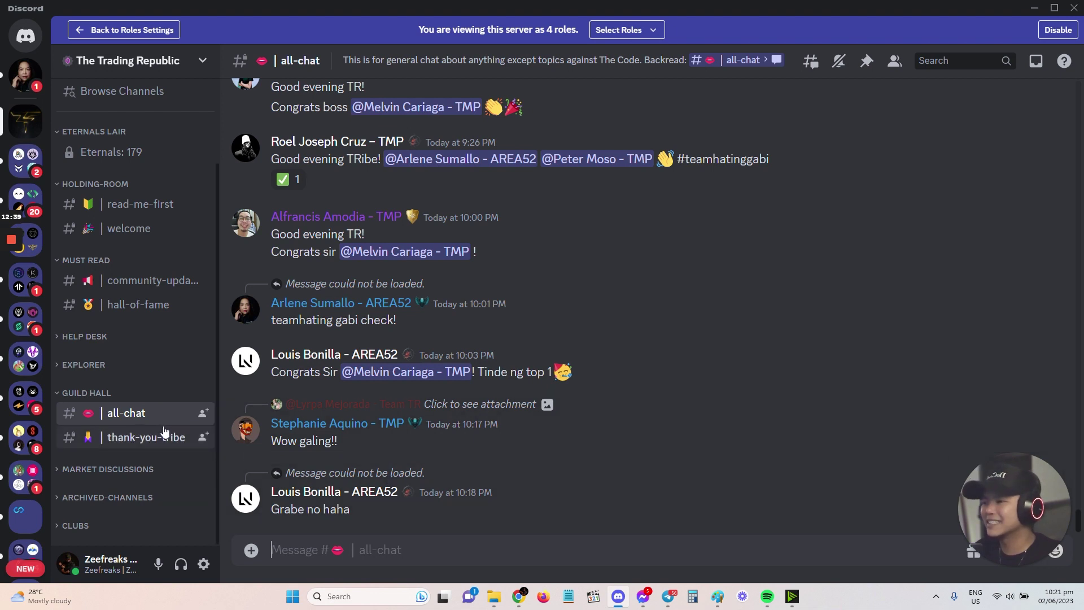
- Expand Market Discussions and browse the trade posts in #portsnaps-wins
left_click(132, 476)
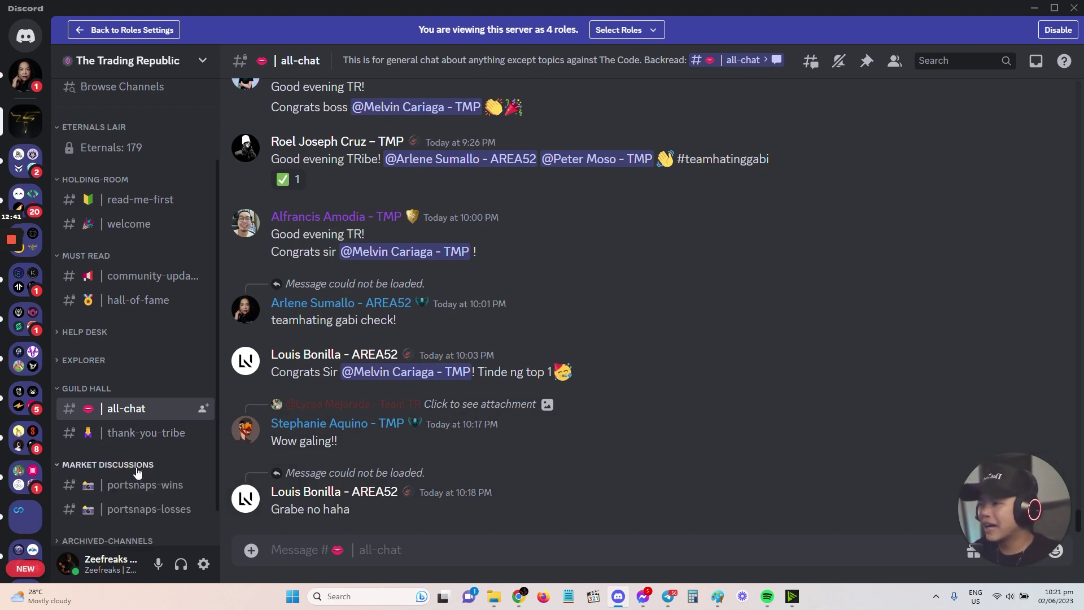
scroll(141, 457, "down", 1)
left_click(153, 449)
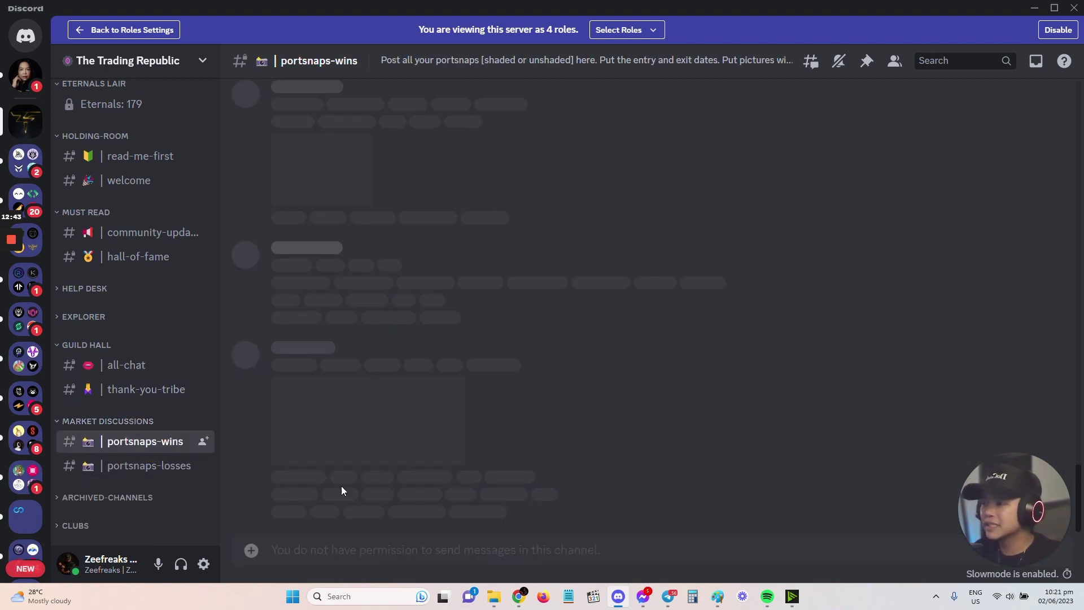
scroll(501, 425, "up", 8)
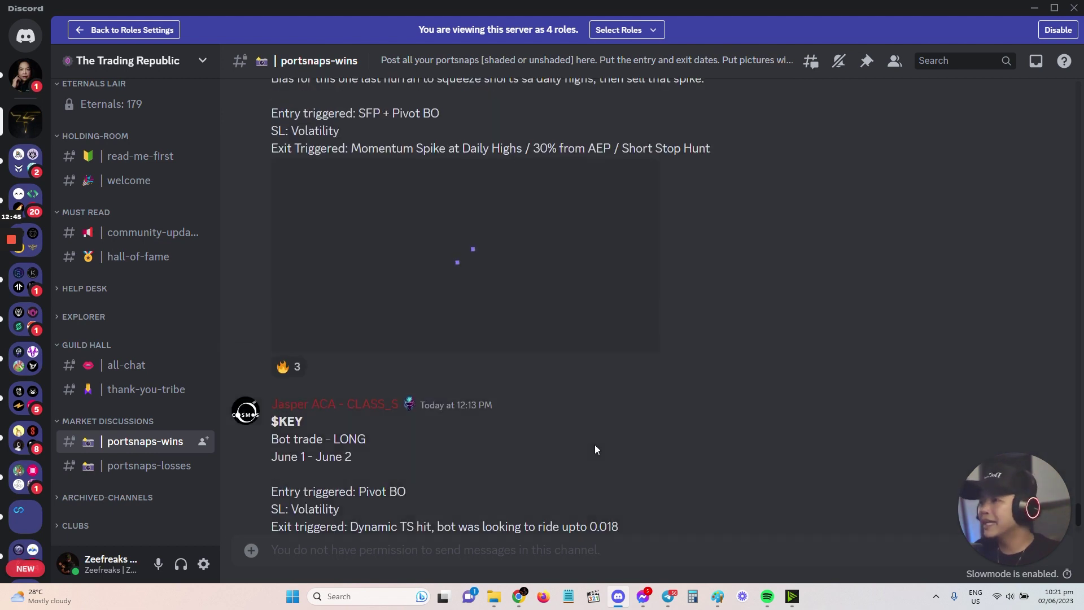
scroll(566, 396, "down", 5)
scroll(542, 367, "up", 4)
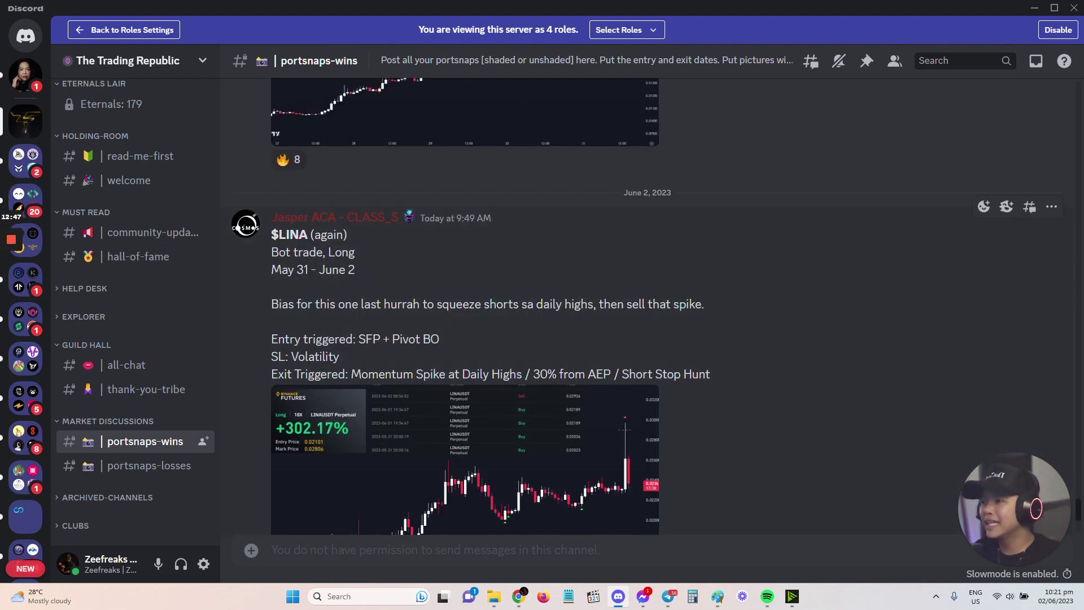
scroll(565, 339, "up", 7)
scroll(757, 367, "up", 8)
scroll(452, 316, "down", 12)
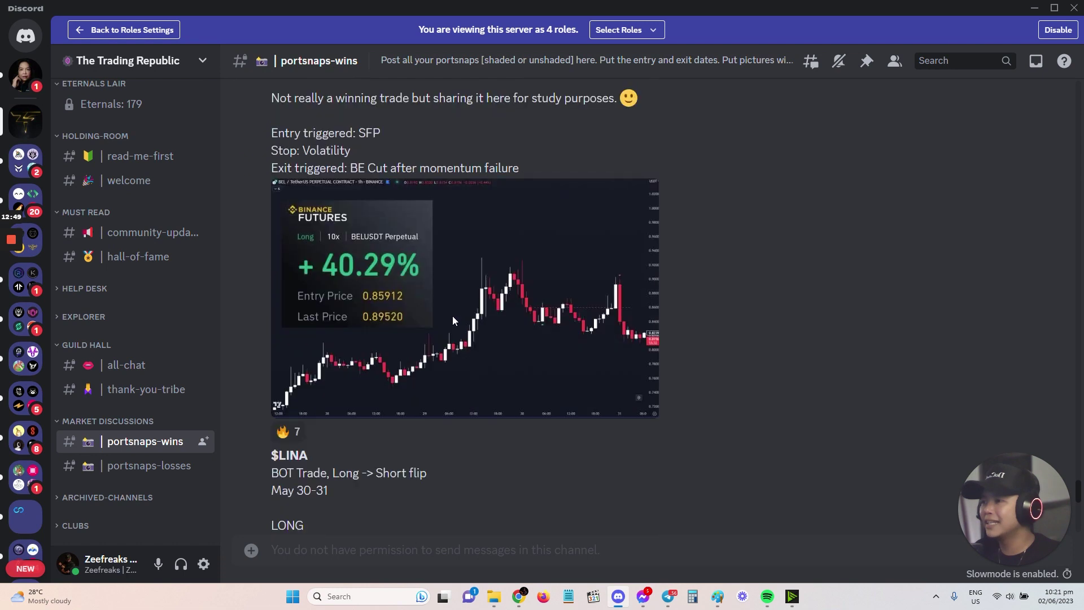
scroll(476, 290, "down", 4)
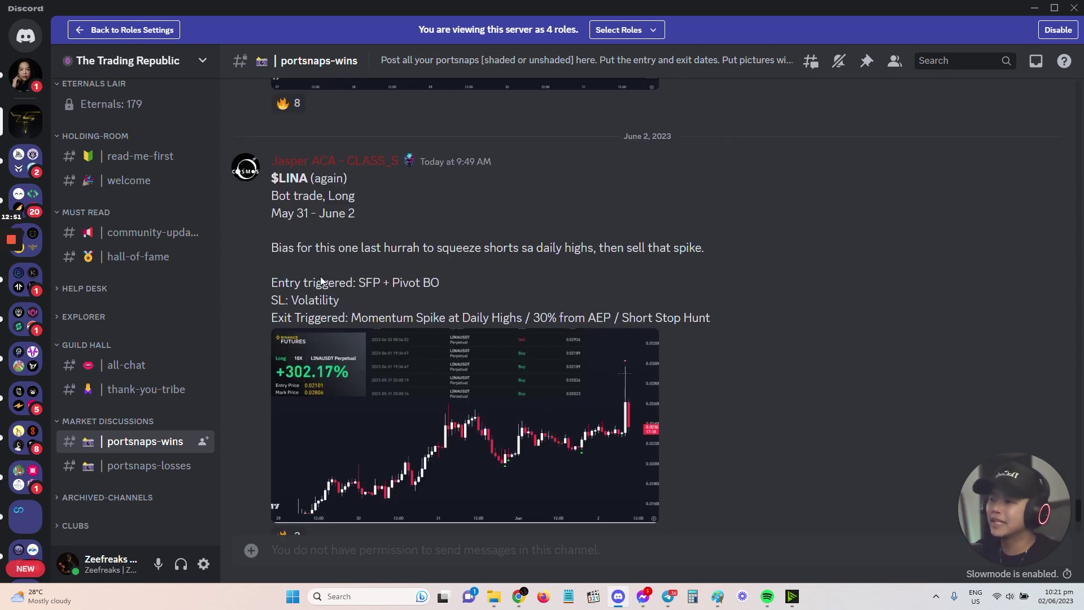
scroll(747, 448, "down", 8)
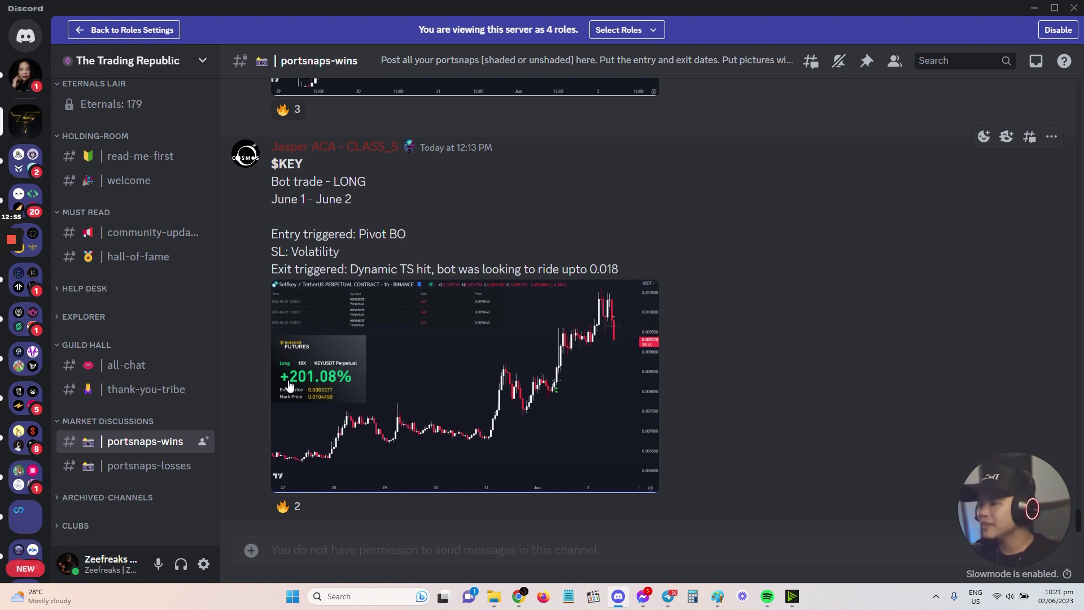
- Open #portsnaps-losses and scroll through its messages
left_click(153, 467)
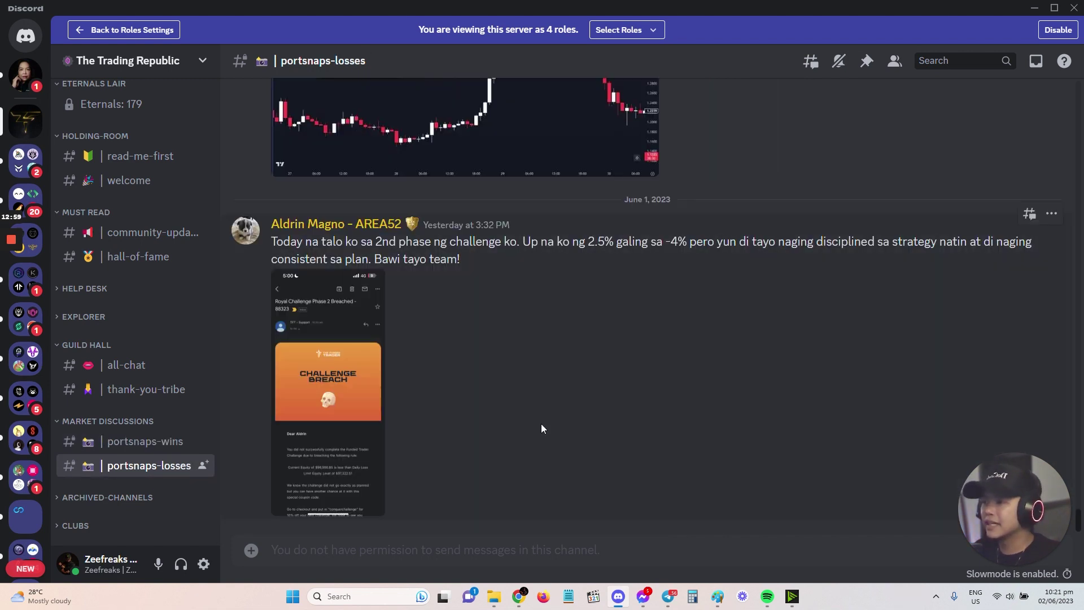
scroll(540, 424, "up", 5)
scroll(554, 432, "down", 5)
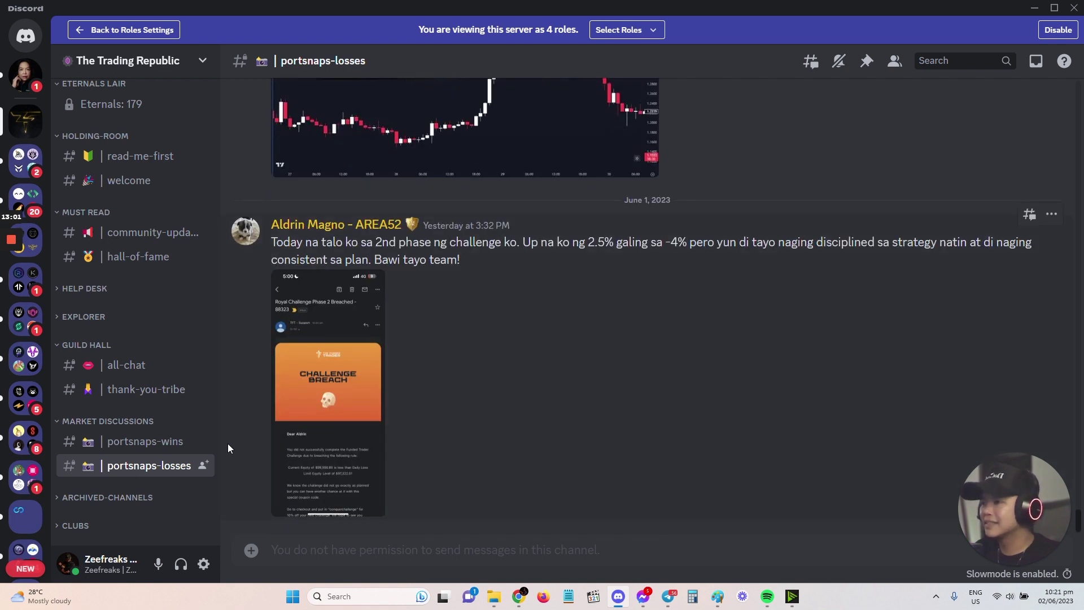
- Return to #portsnaps-wins and highlight the Entry and SL lines of the $KEY post
left_click(148, 443)
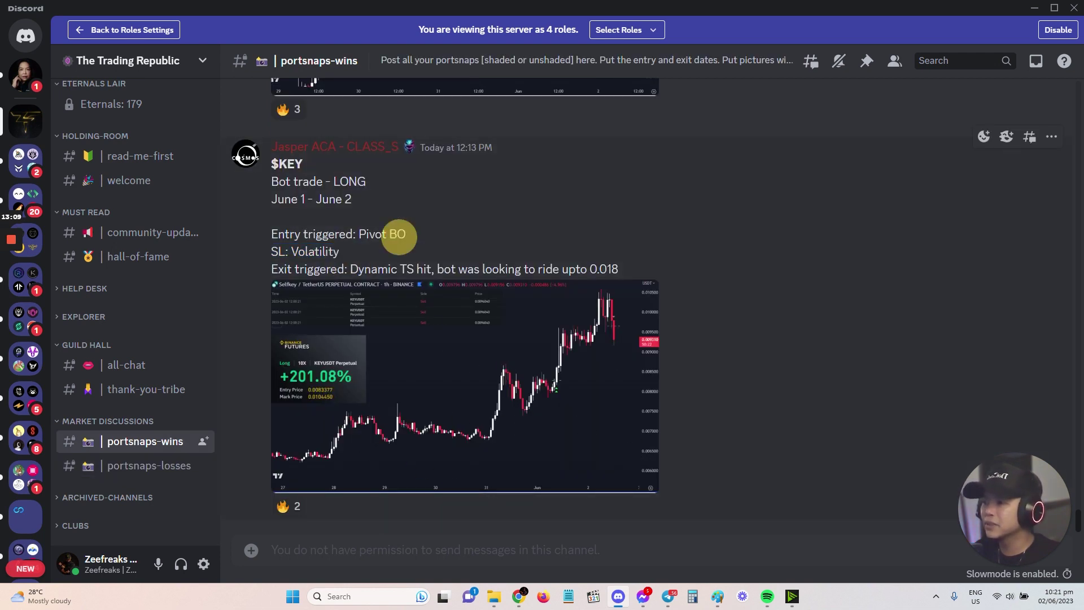
left_click_drag(399, 234, 423, 252)
left_click_drag(274, 269, 283, 269)
left_click(816, 366)
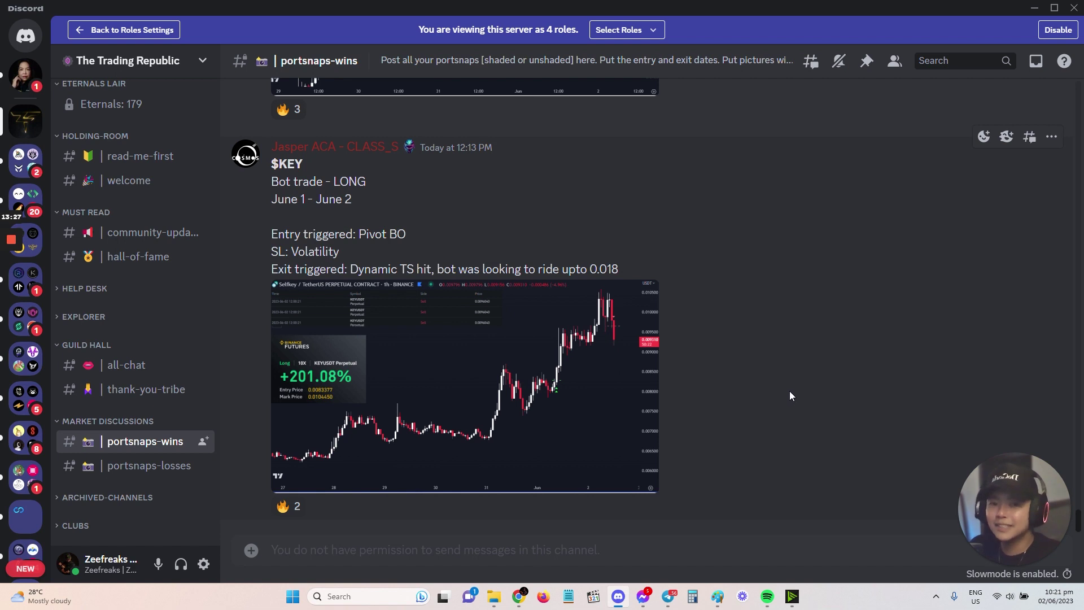
- Expand CLUBS to reveal ads-section, gartic, tradingmemes and habitica, then scroll back up
left_click(79, 525)
scroll(187, 457, "down", 3)
scroll(160, 452, "down", 1)
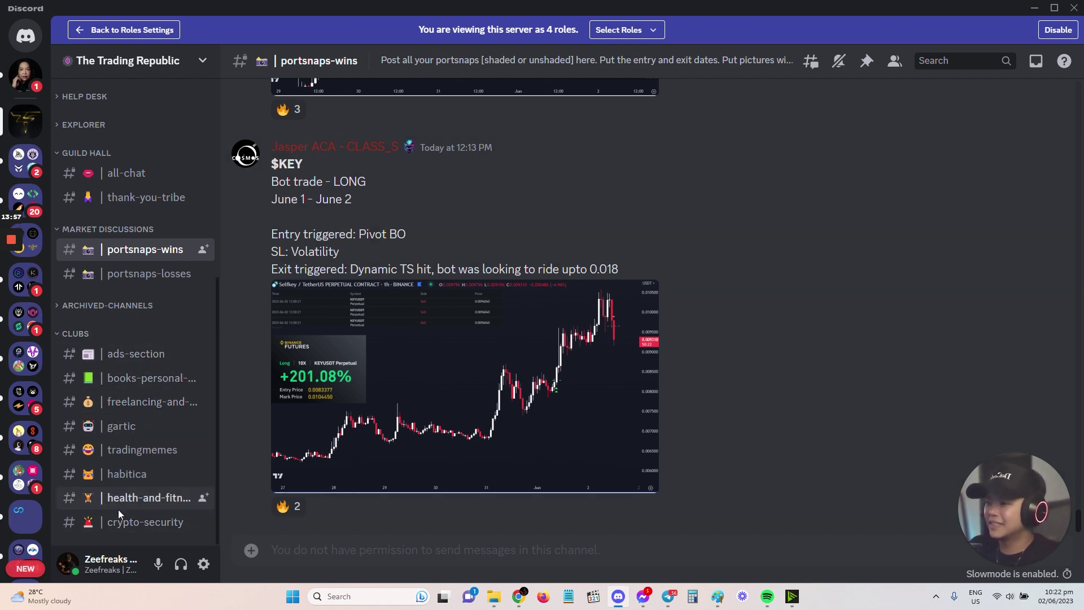
scroll(117, 395, "up", 3)
scroll(117, 395, "up", 1)
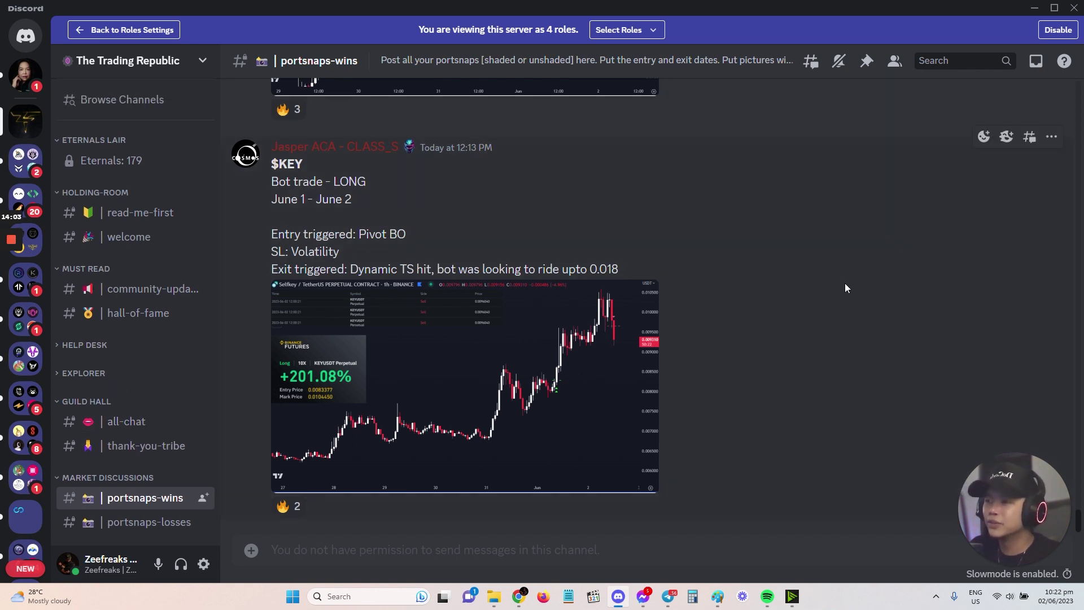
- Add the Citizen role to the server preview via a search for 'citi'
left_click(625, 29)
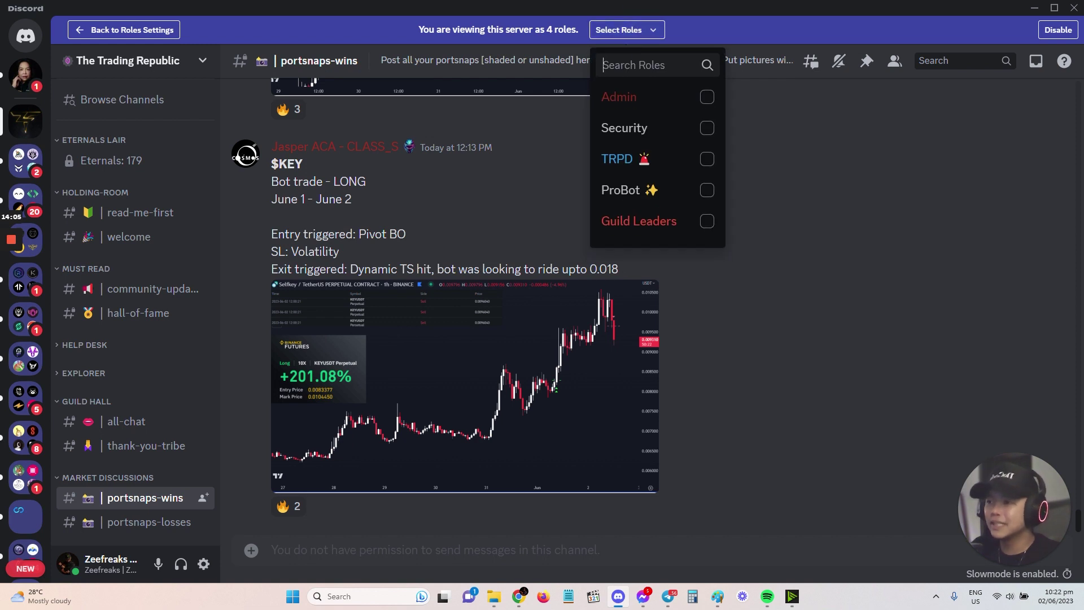
type("citi")
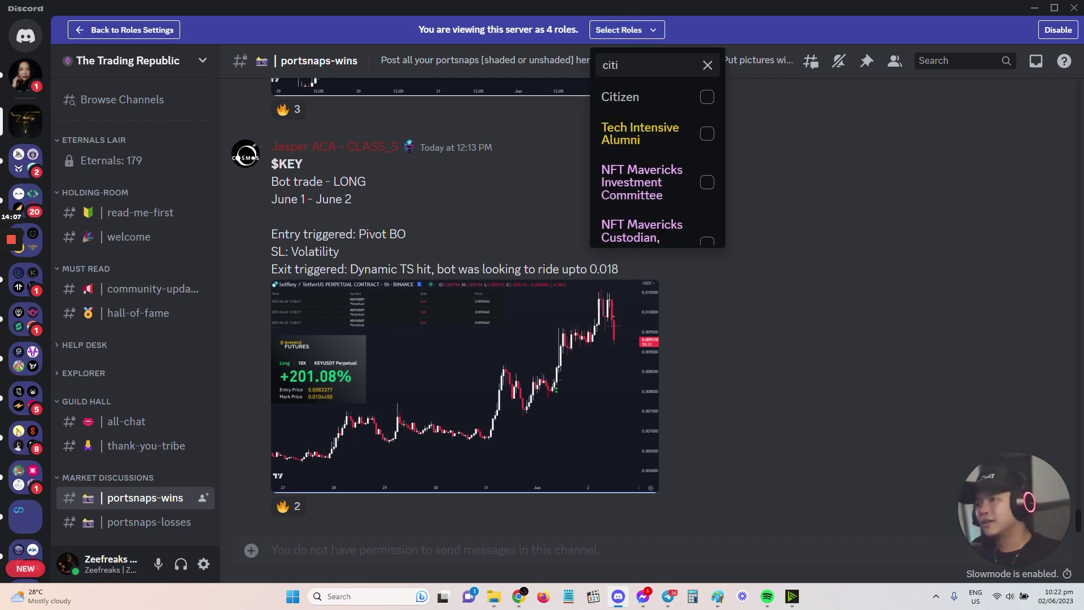
left_click(706, 97)
left_click(930, 310)
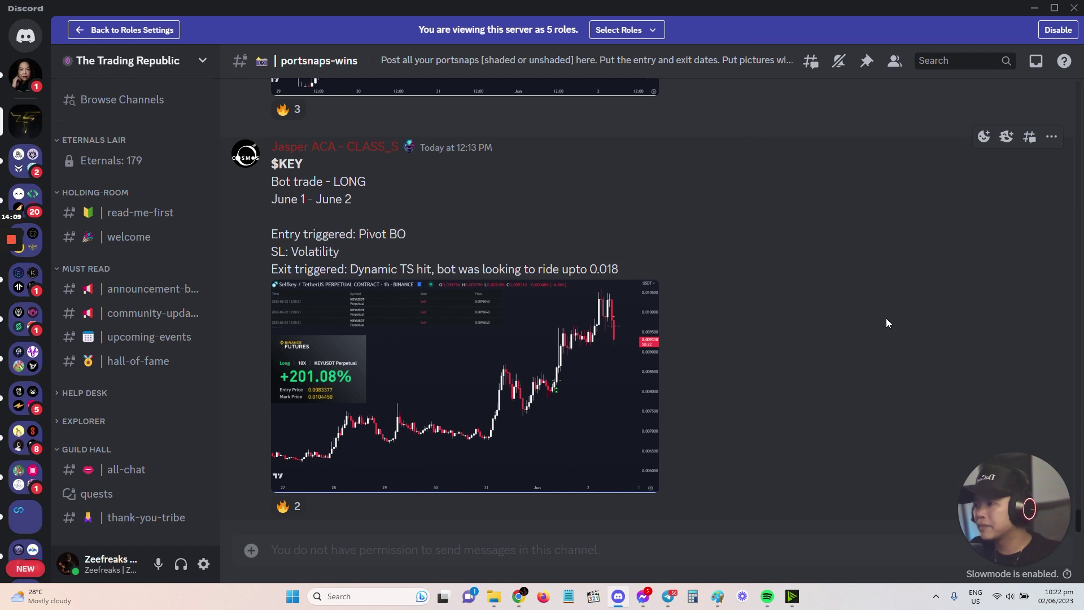
scroll(137, 182, "down", 4)
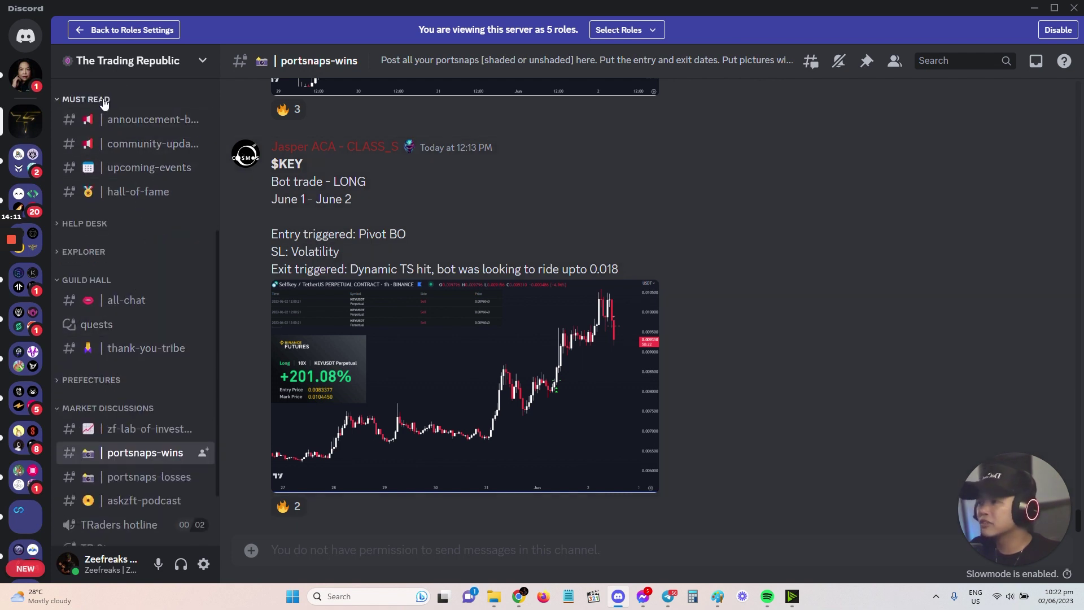
- Open #announcement-board and scroll through its posts down to the Graphic Designer hiring post
left_click(131, 121)
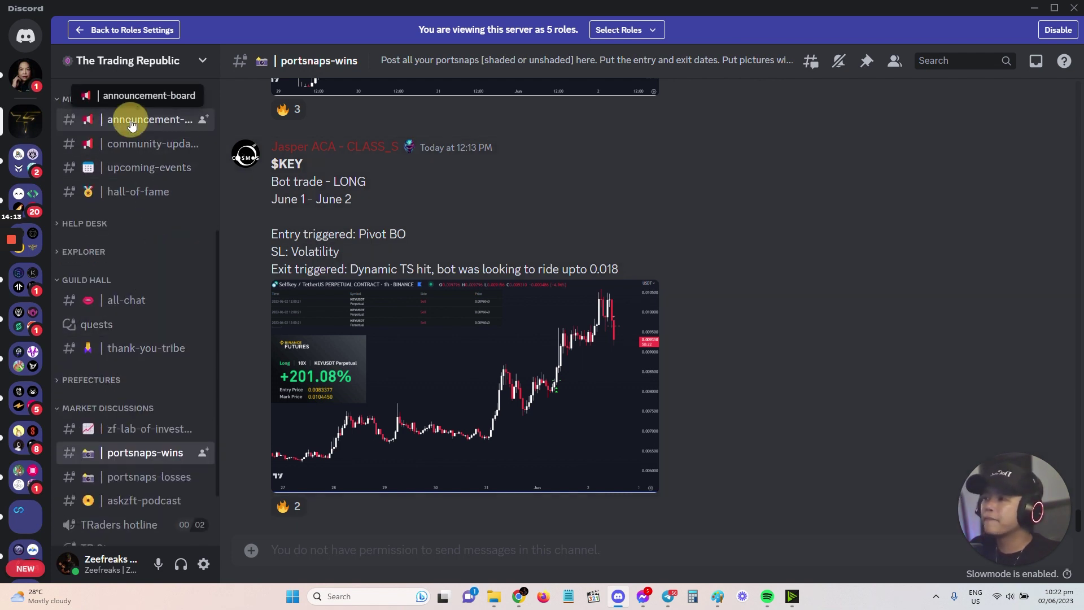
scroll(611, 320, "up", 15)
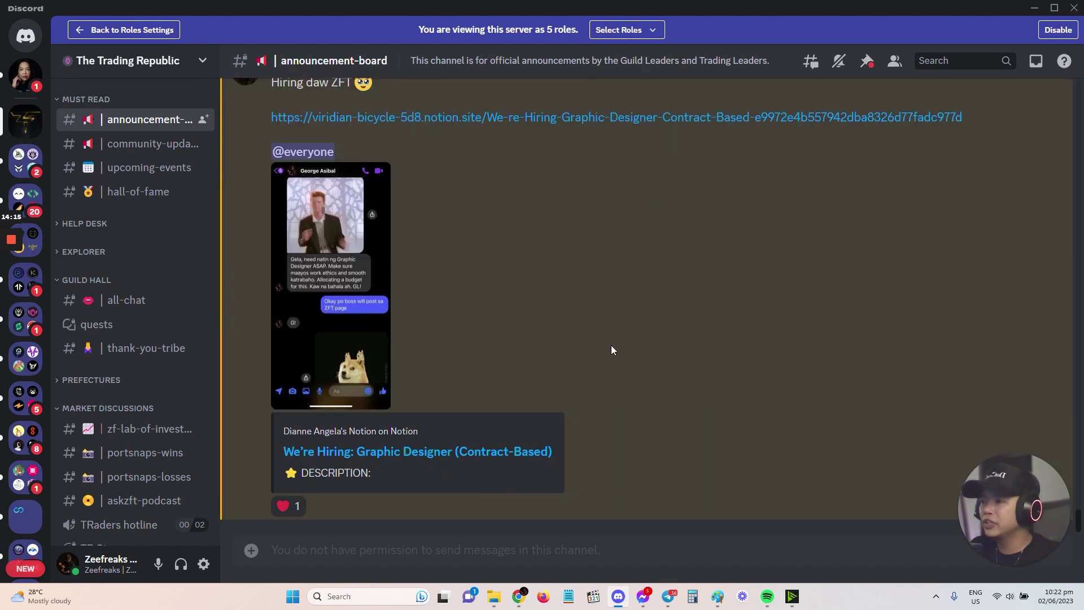
scroll(614, 339, "up", 5)
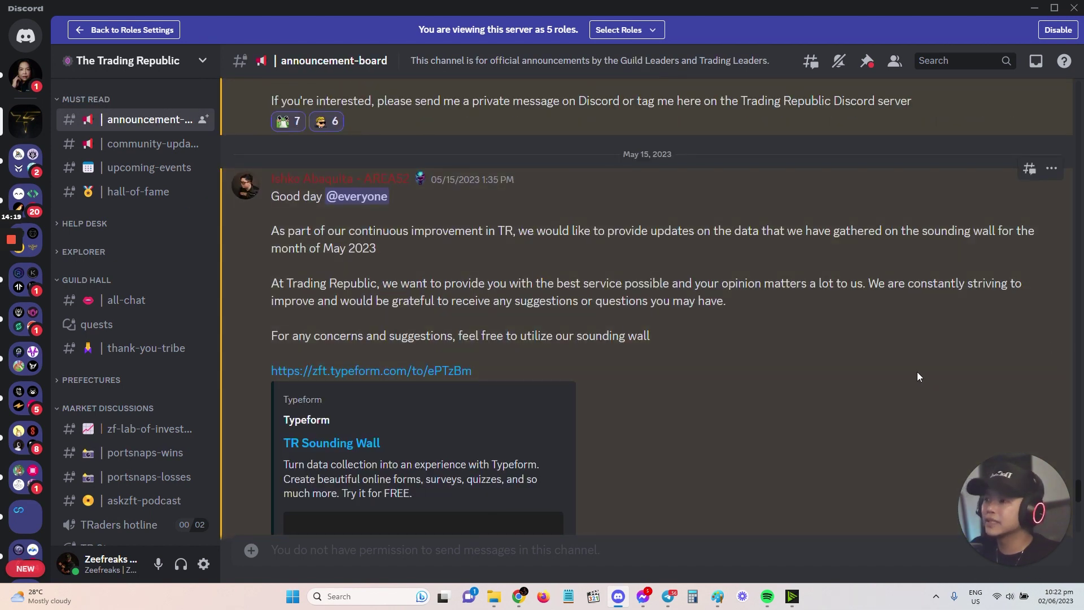
scroll(917, 377, "down", 10)
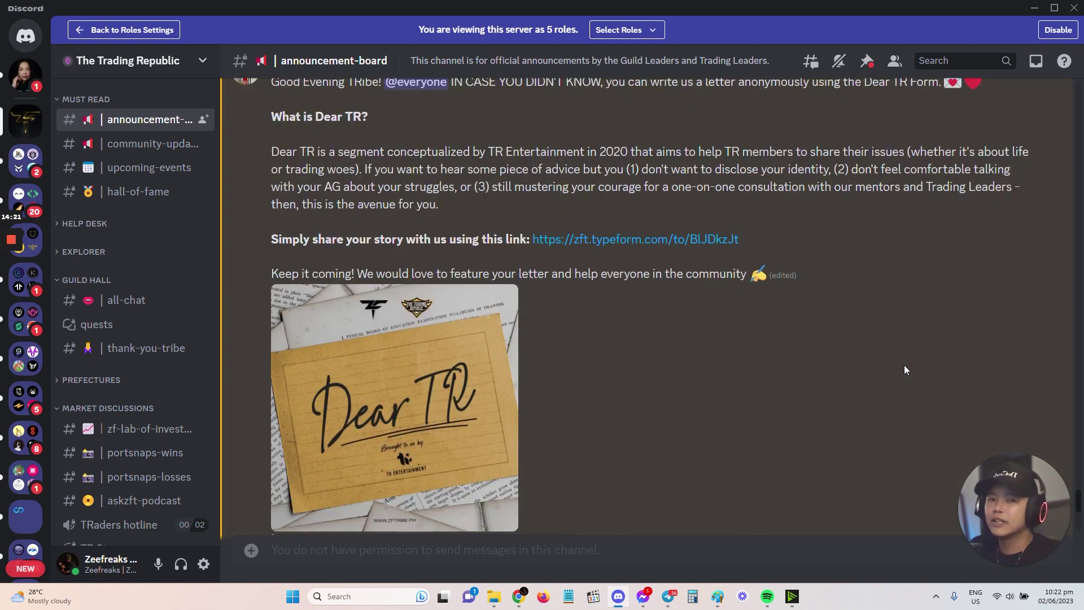
scroll(836, 345, "down", 20)
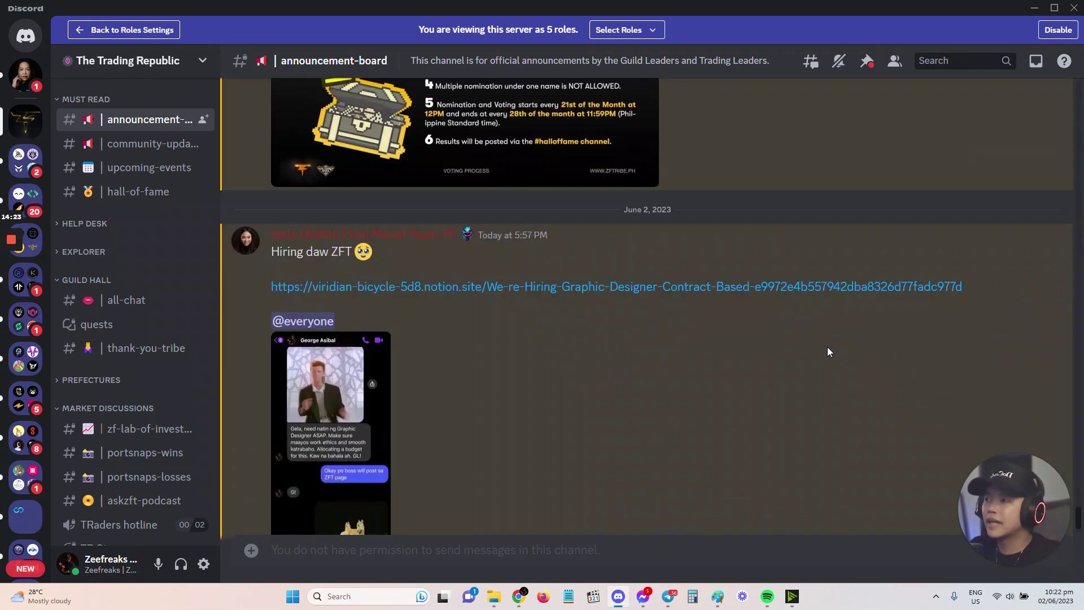
scroll(262, 347, "down", 3)
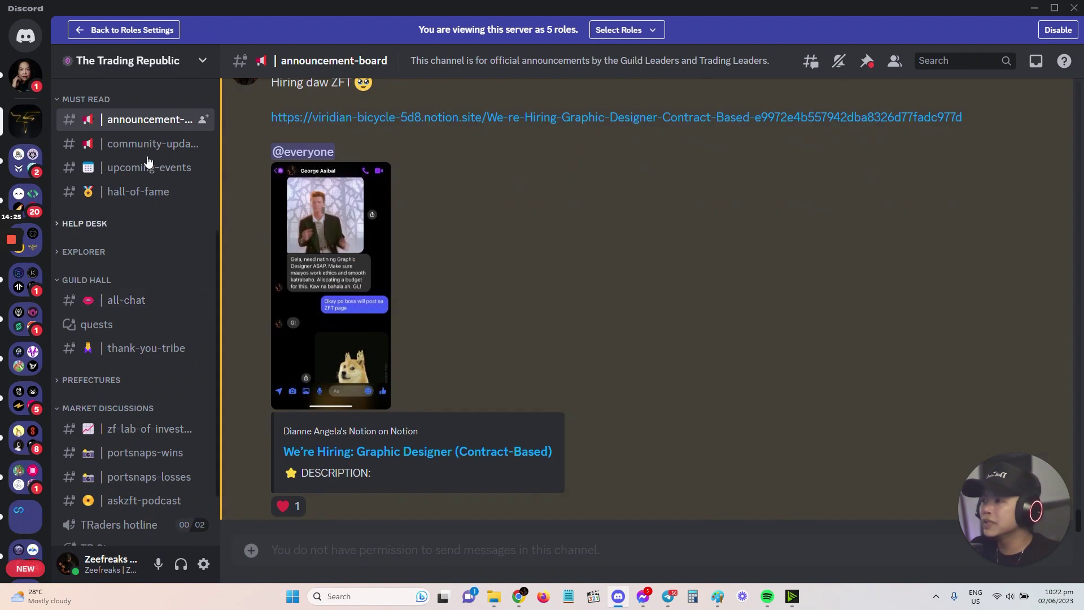
scroll(136, 272, "up", 5)
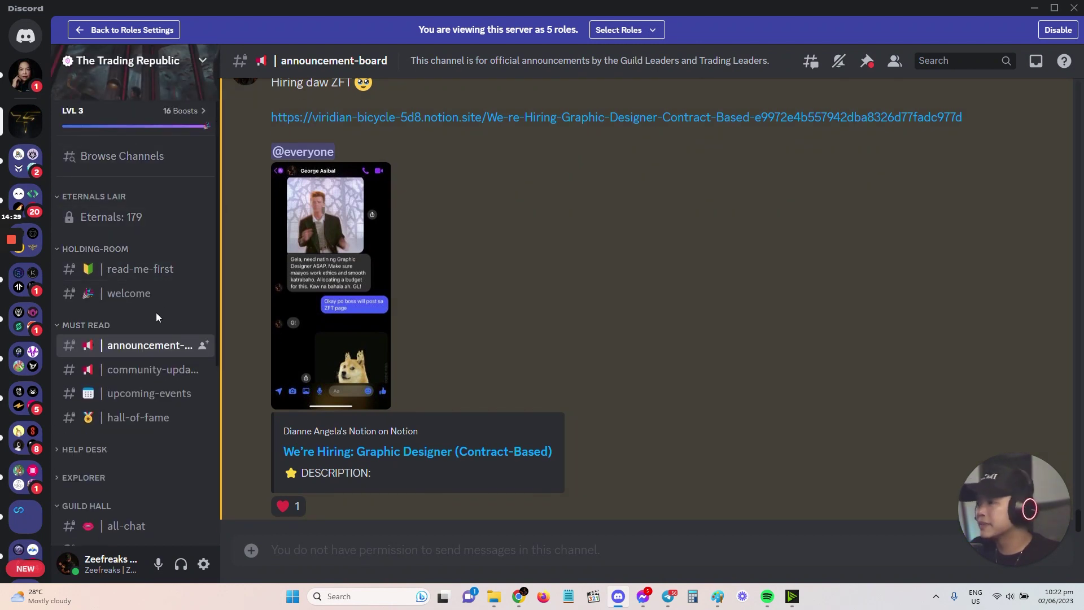
scroll(153, 305, "down", 2)
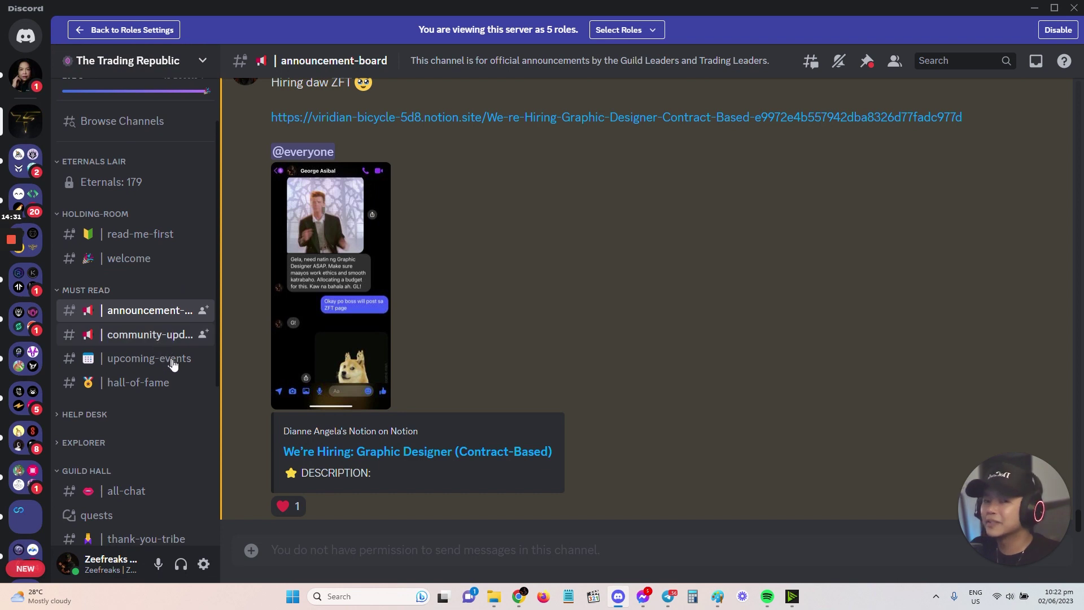
scroll(164, 361, "down", 1)
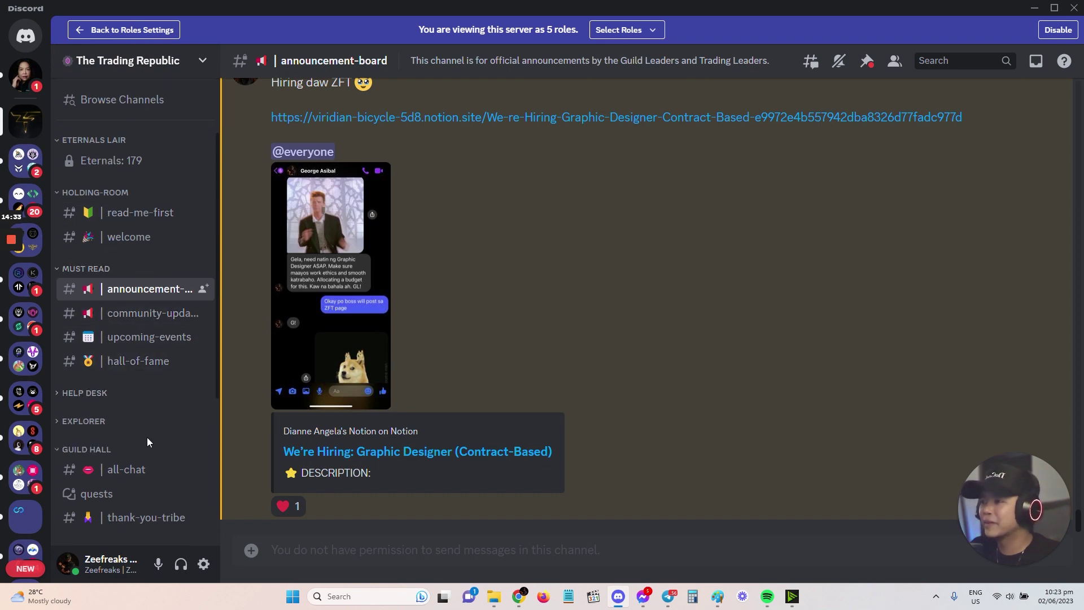
scroll(147, 437, "down", 4)
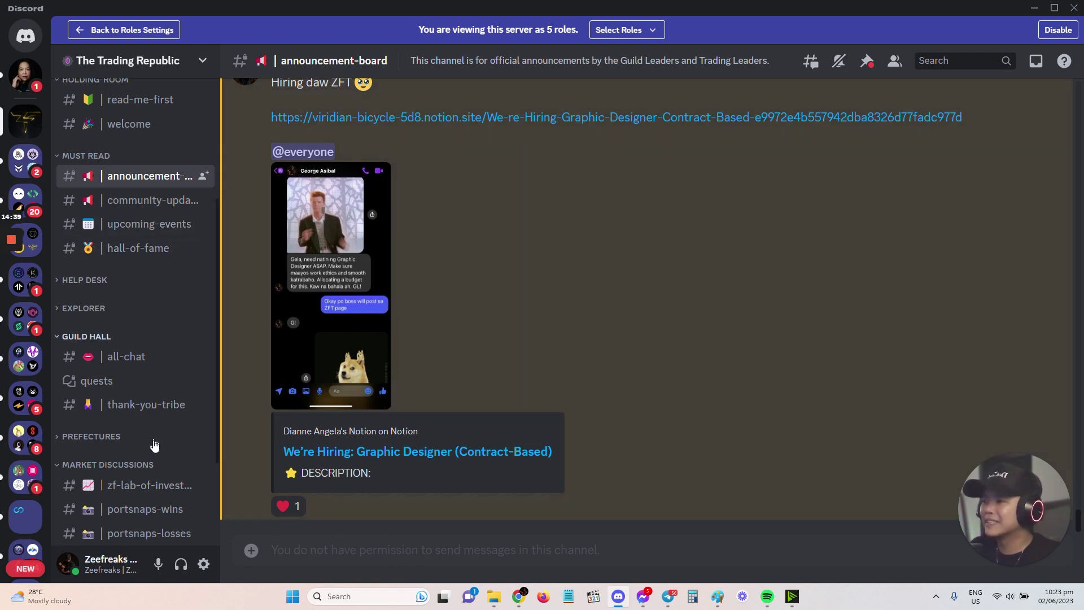
scroll(164, 468, "down", 1)
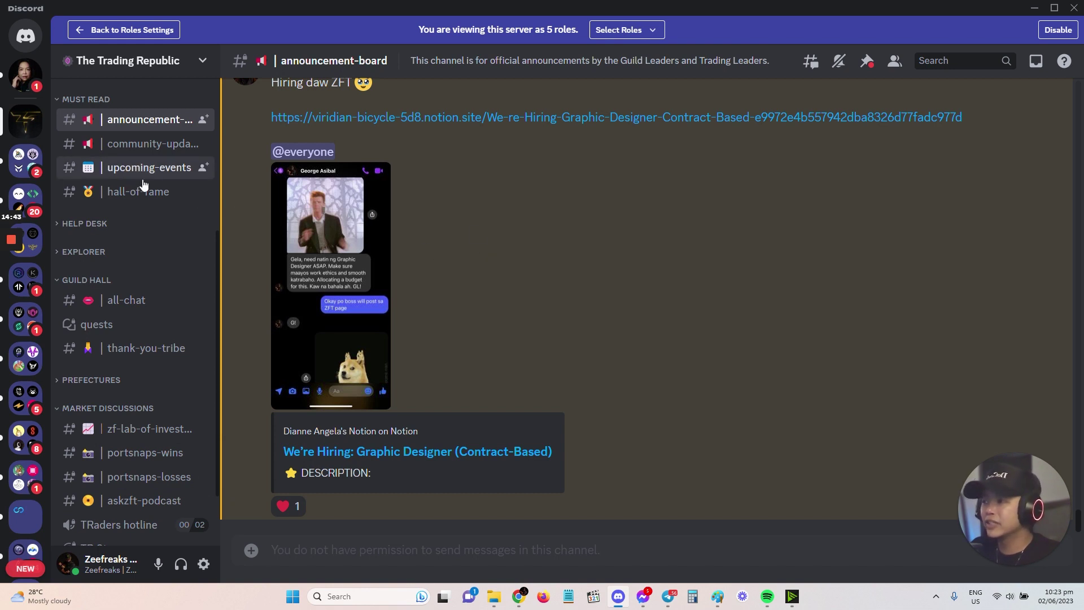
- Open #upcoming-events and scroll through its event posts
left_click(143, 179)
scroll(446, 295, "up", 3)
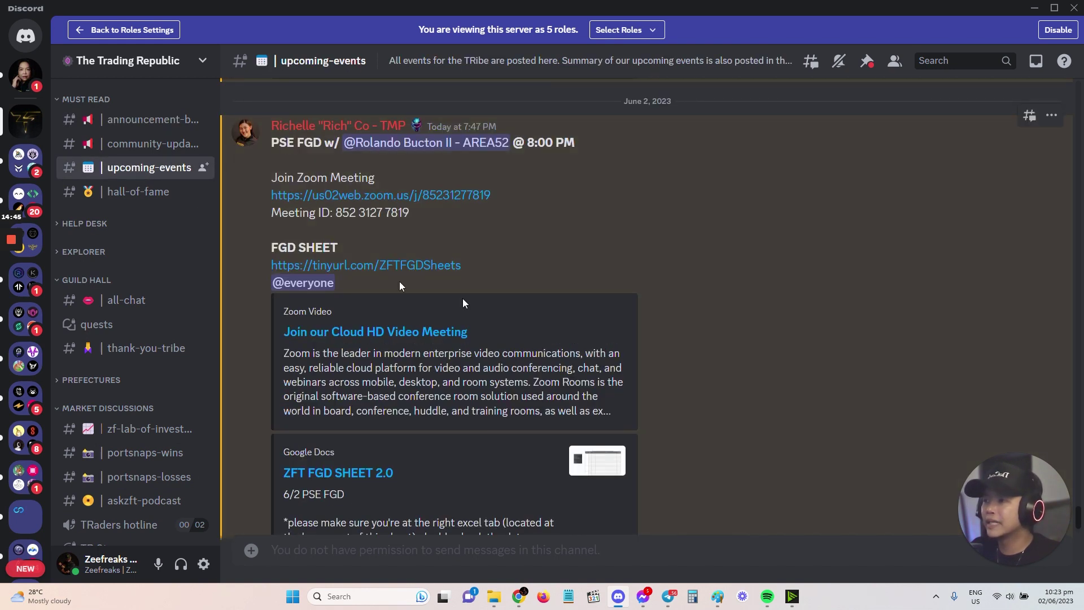
scroll(647, 344, "up", 2)
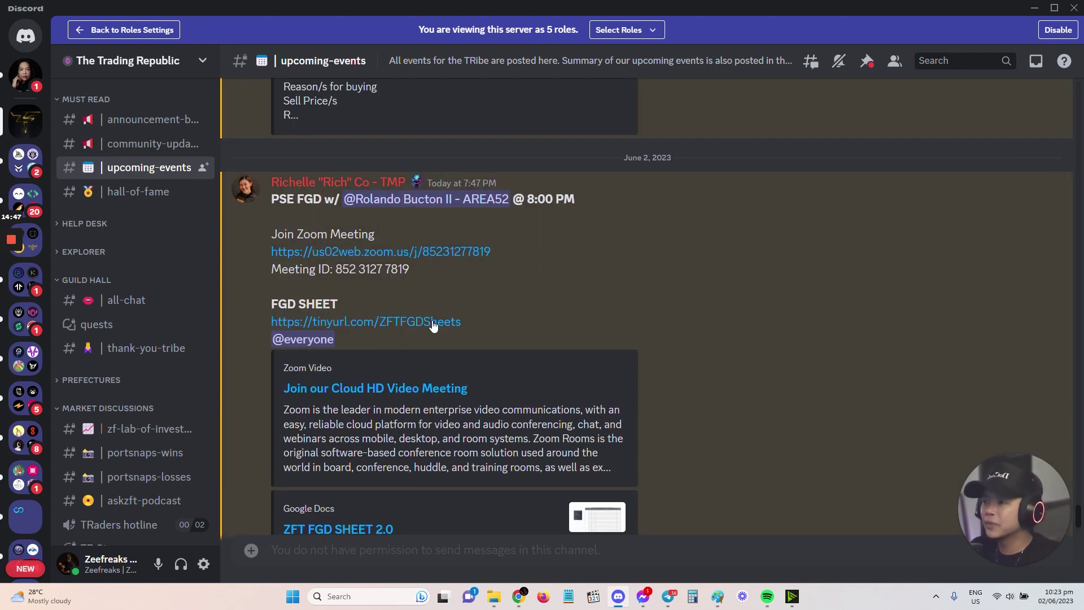
scroll(566, 291, "up", 15)
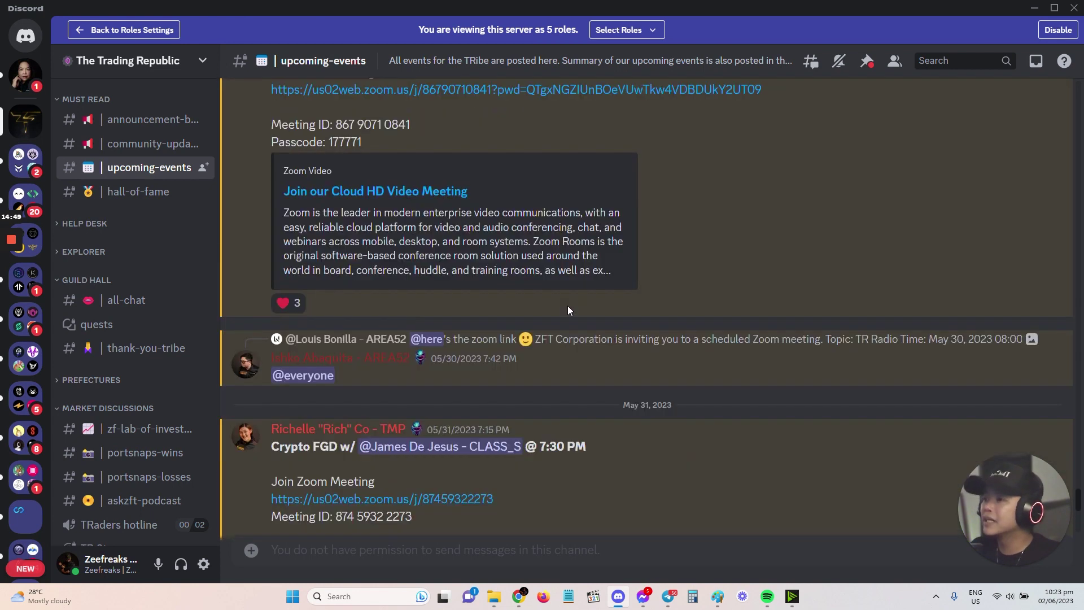
scroll(568, 307, "down", 15)
scroll(508, 322, "up", 2)
scroll(450, 333, "down", 1)
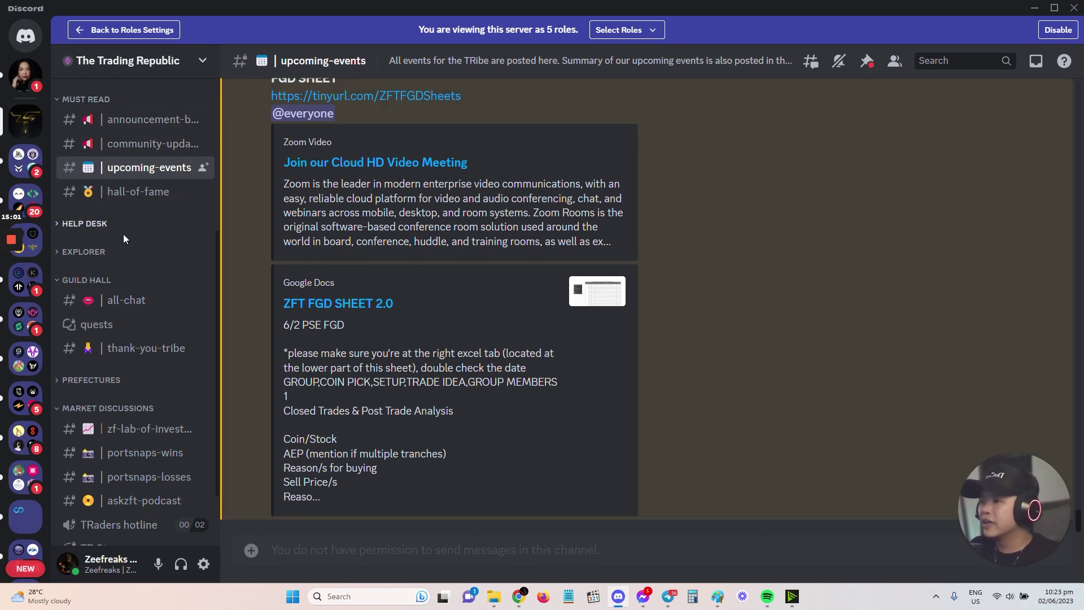
scroll(108, 266, "down", 2)
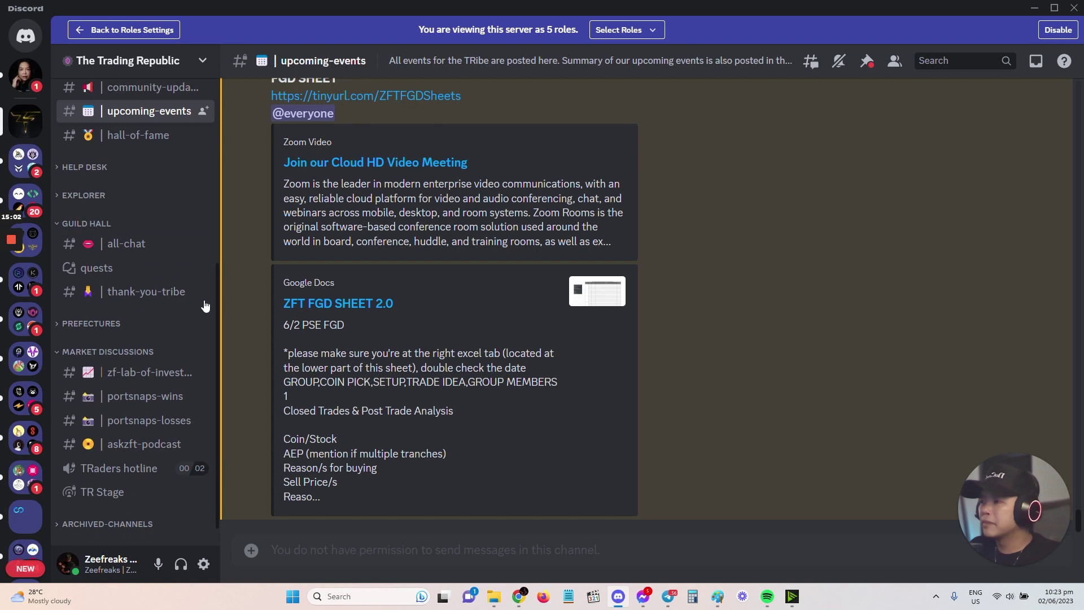
- Collapse and re-expand the GUILD HALL category to locate the quests forum
left_click(105, 224)
scroll(136, 254, "up", 1)
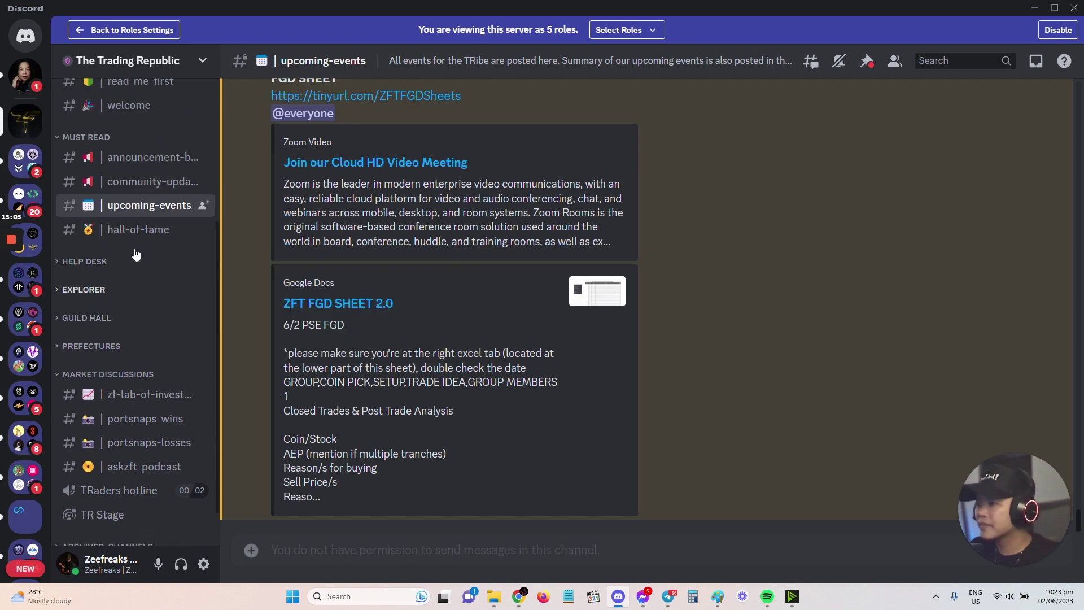
left_click(113, 325)
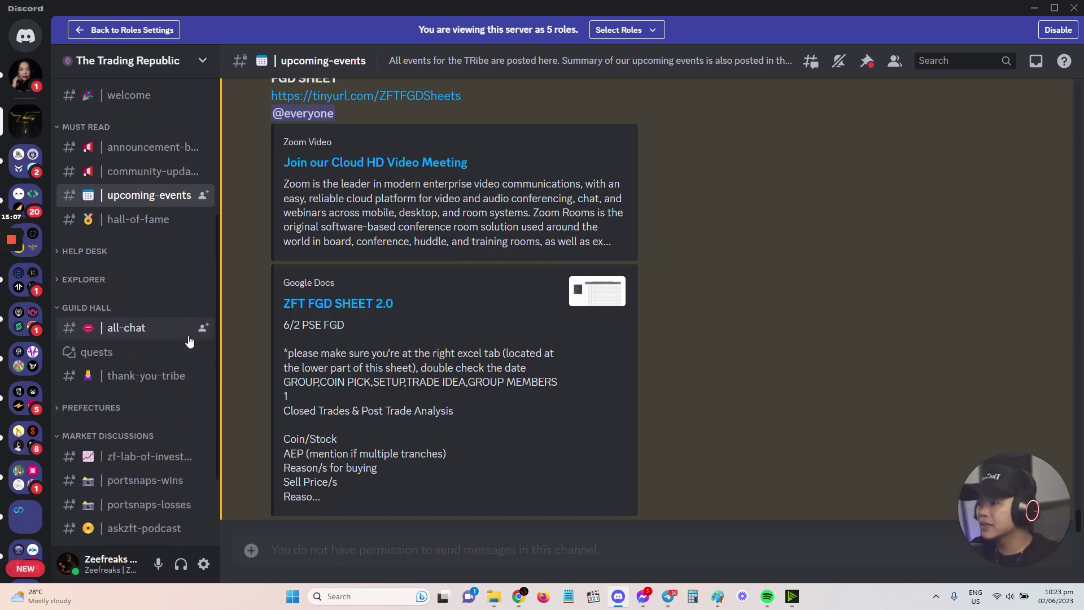
scroll(130, 333, "down", 1)
mouse_move(126, 320)
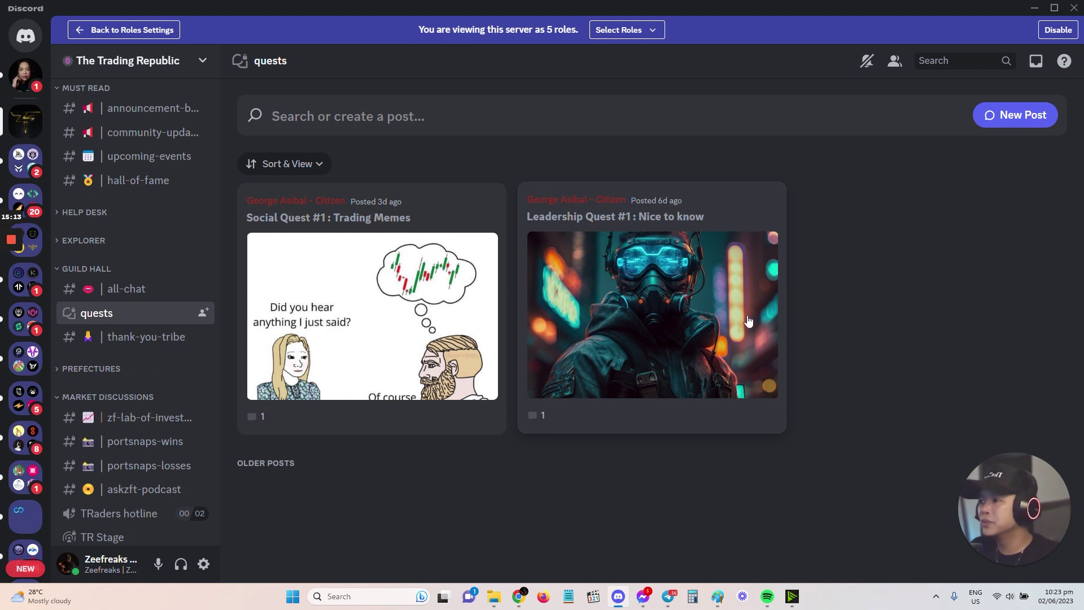
- Fold away GUILD HALL and open PREFECTURES so its announcements channel shows in the sidebar
left_click(927, 311)
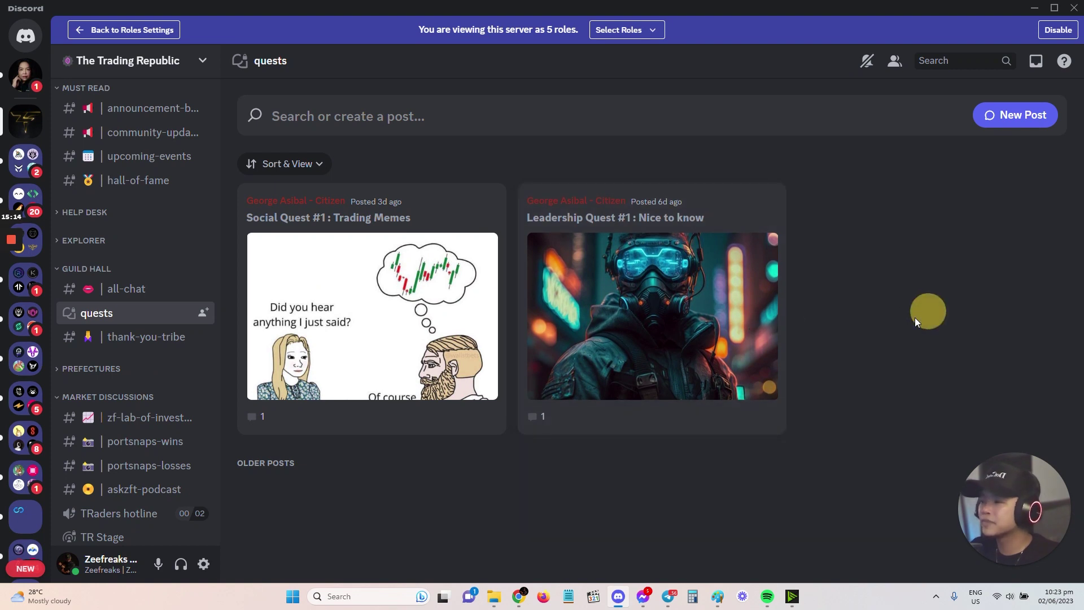
left_click(90, 271)
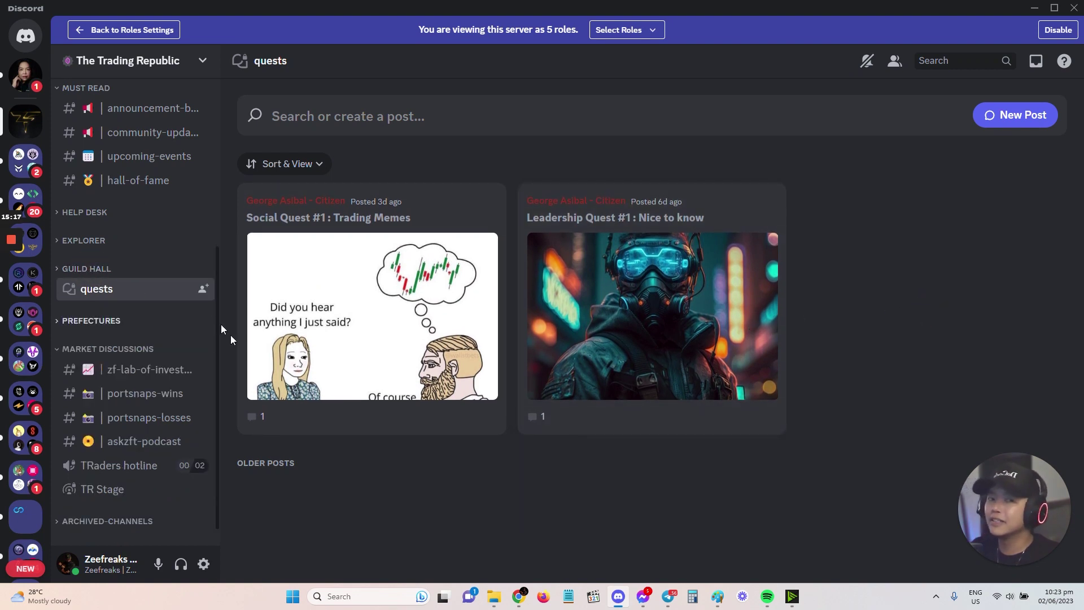
scroll(160, 369, "down", 1)
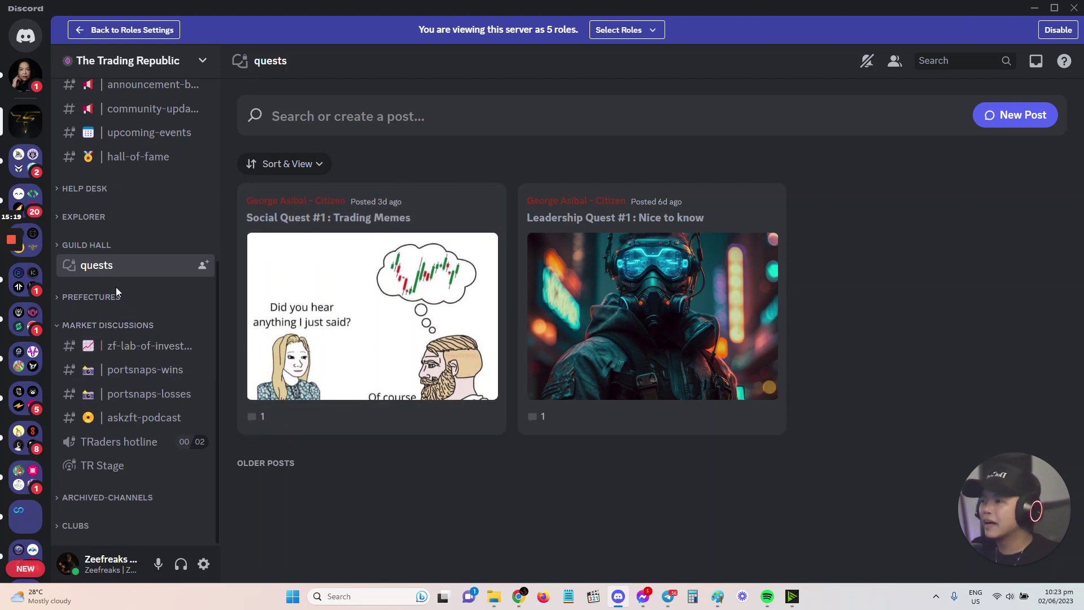
left_click(104, 296)
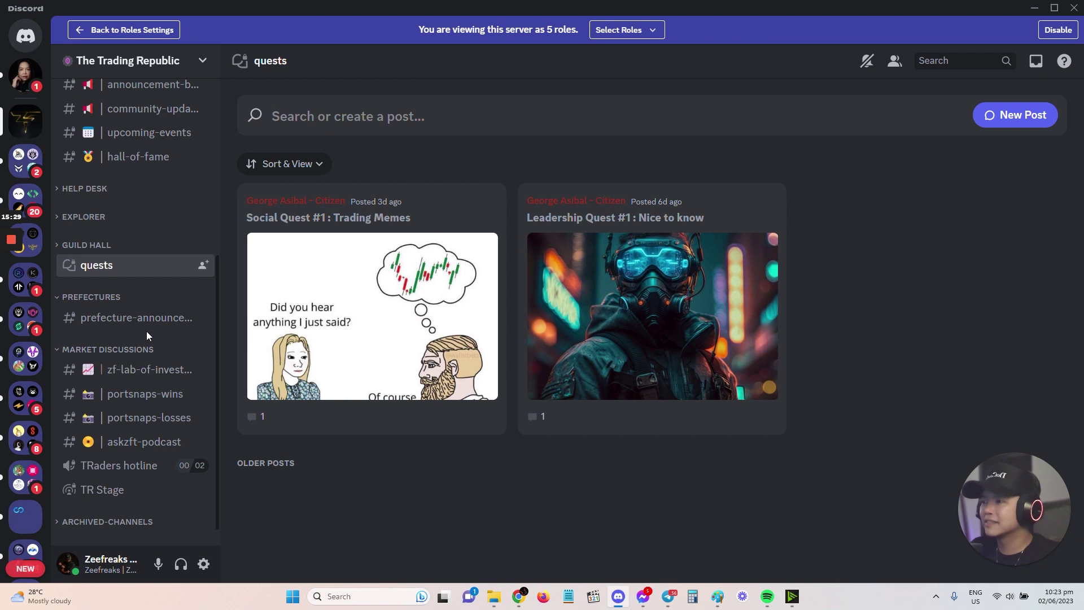
scroll(146, 331, "down", 1)
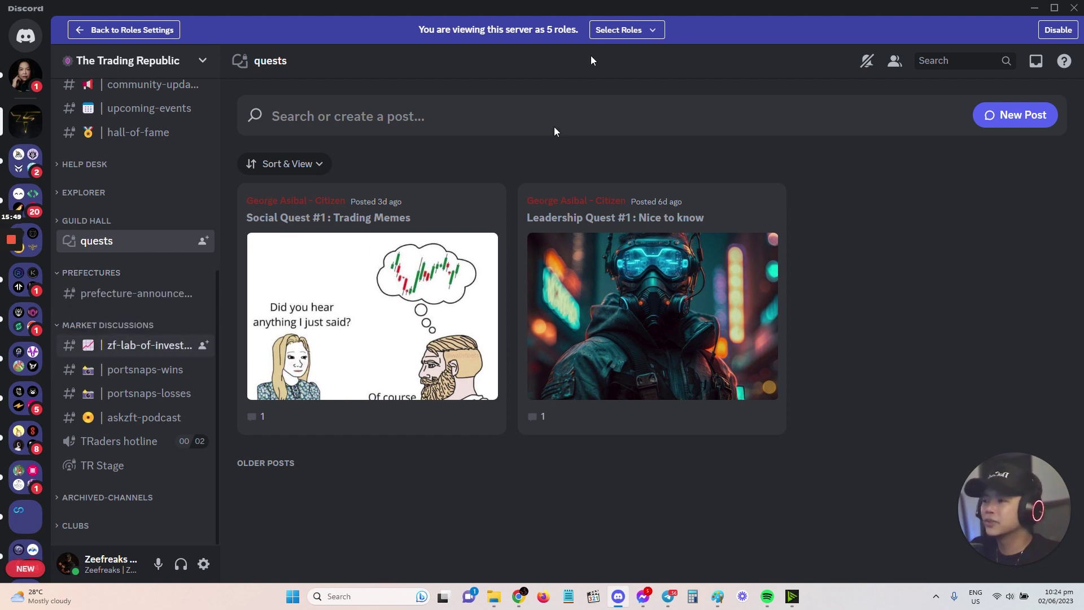
left_click(649, 29)
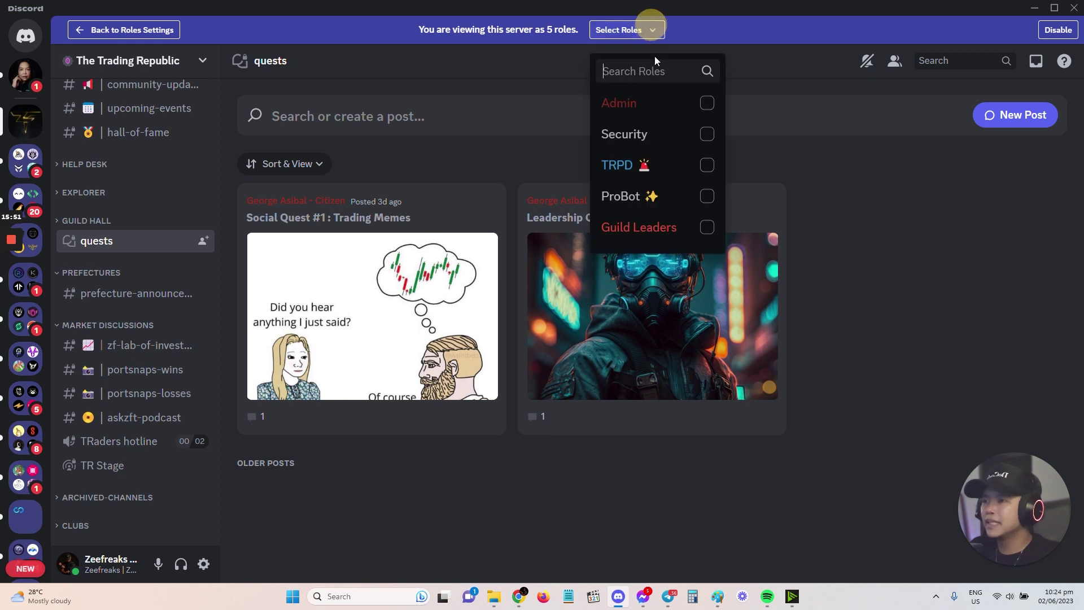
type("tmp")
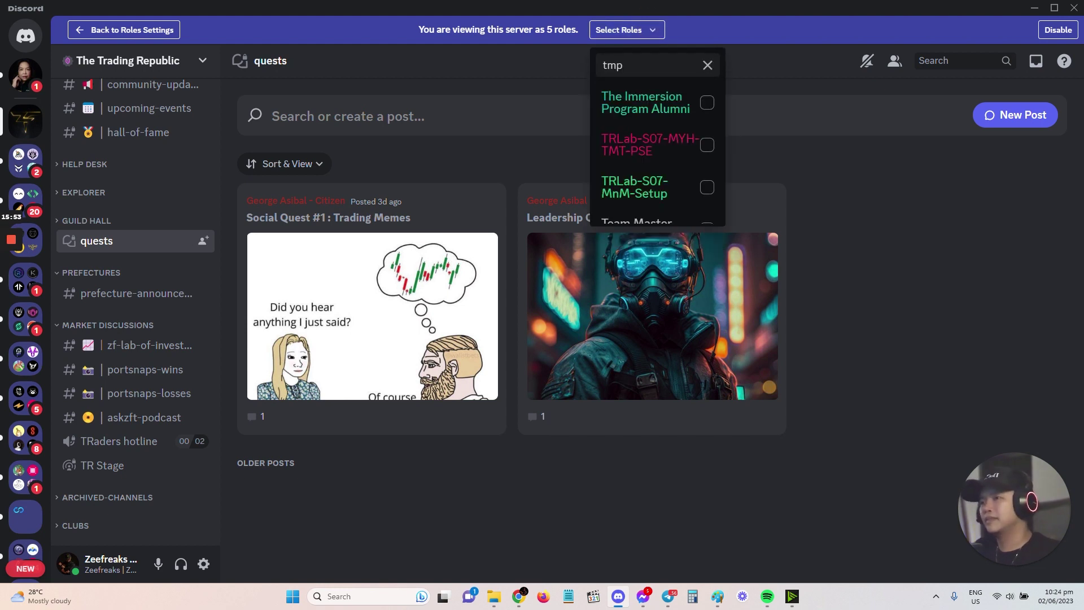
key("ctrl+a")
key("BackSpace")
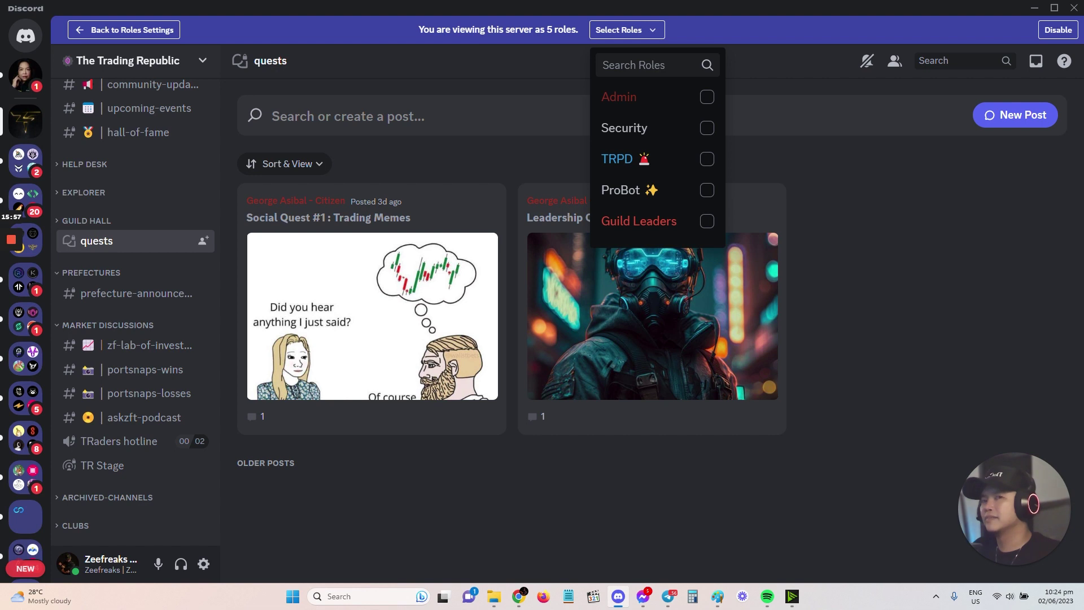
type("class s")
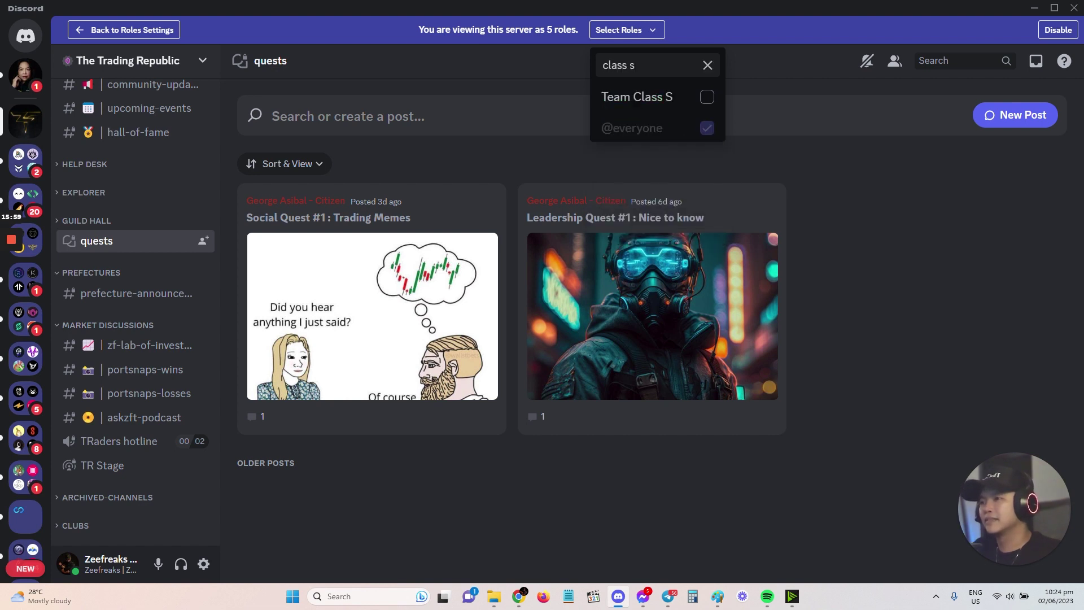
left_click(707, 99)
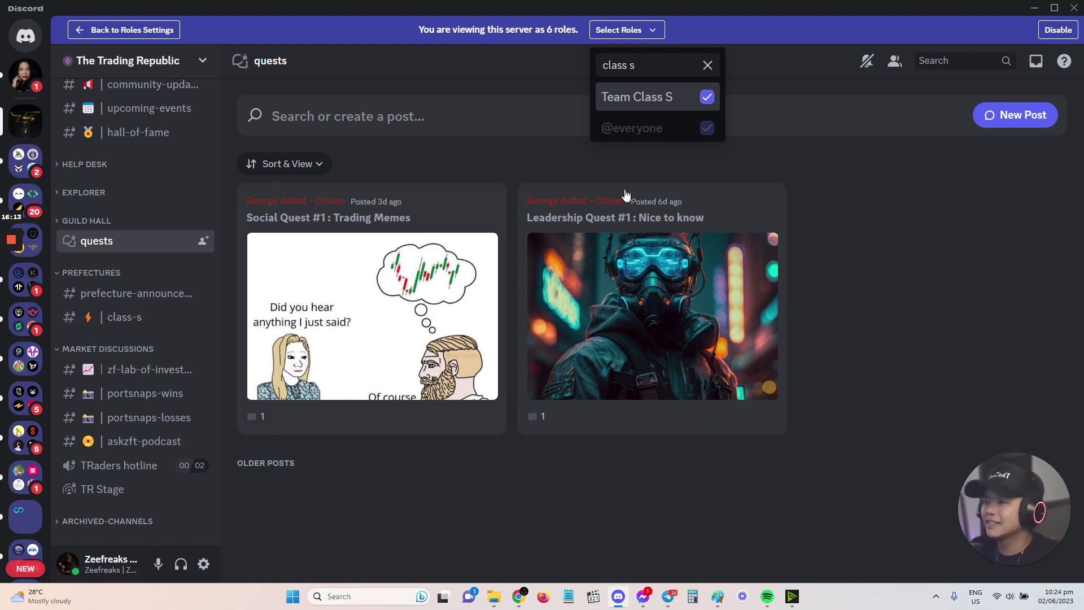
left_click(708, 98)
left_click(907, 331)
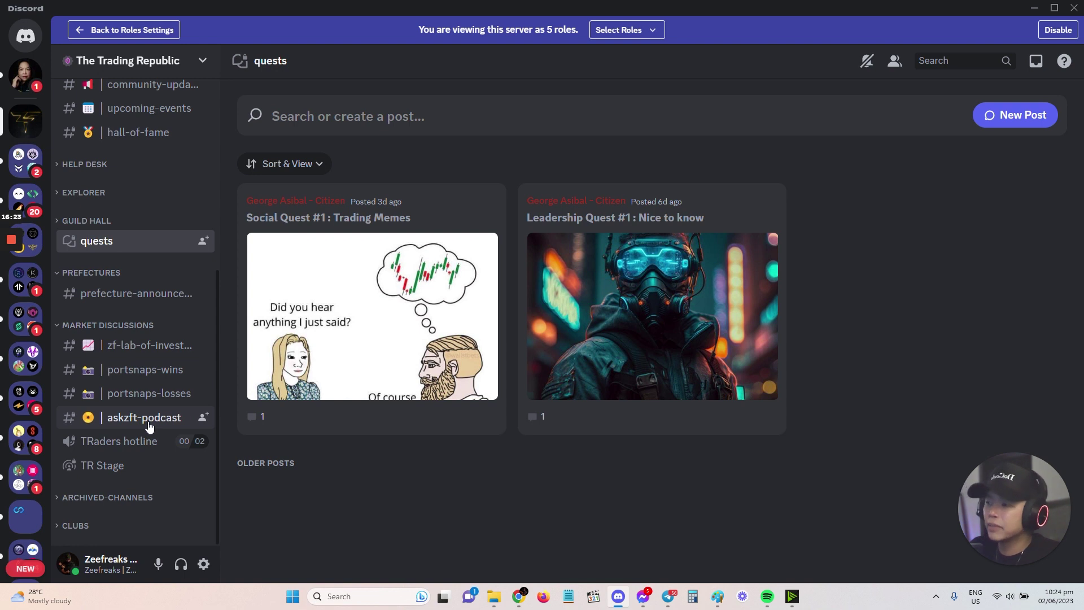
- Open askzft-podcast and scroll through its podcast takeaway posts
left_click(150, 423)
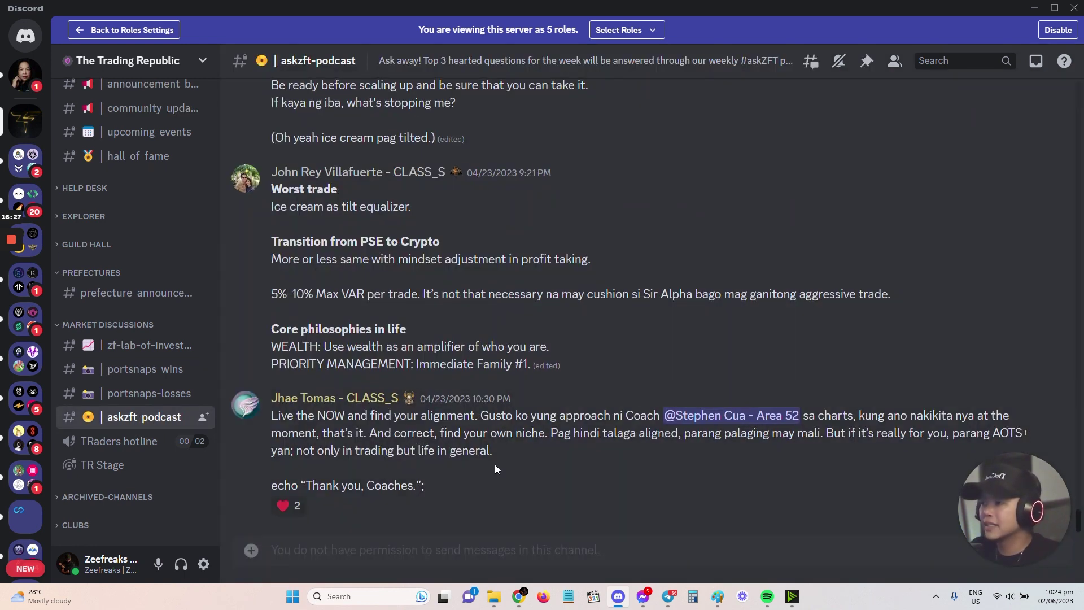
scroll(495, 464, "up", 10)
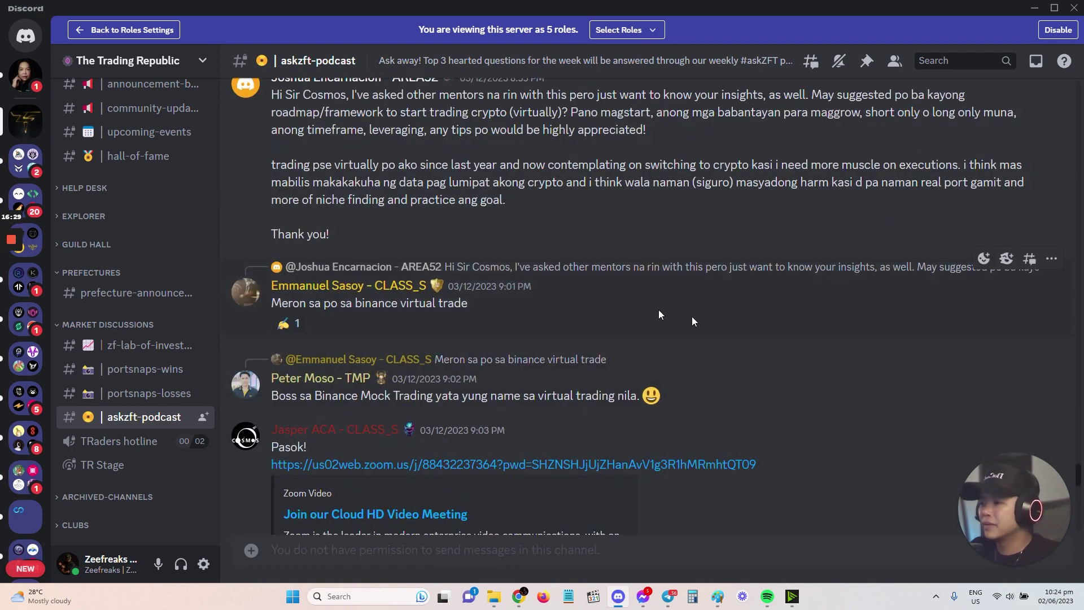
scroll(635, 345, "up", 1)
scroll(635, 344, "down", 3)
scroll(636, 344, "down", 10)
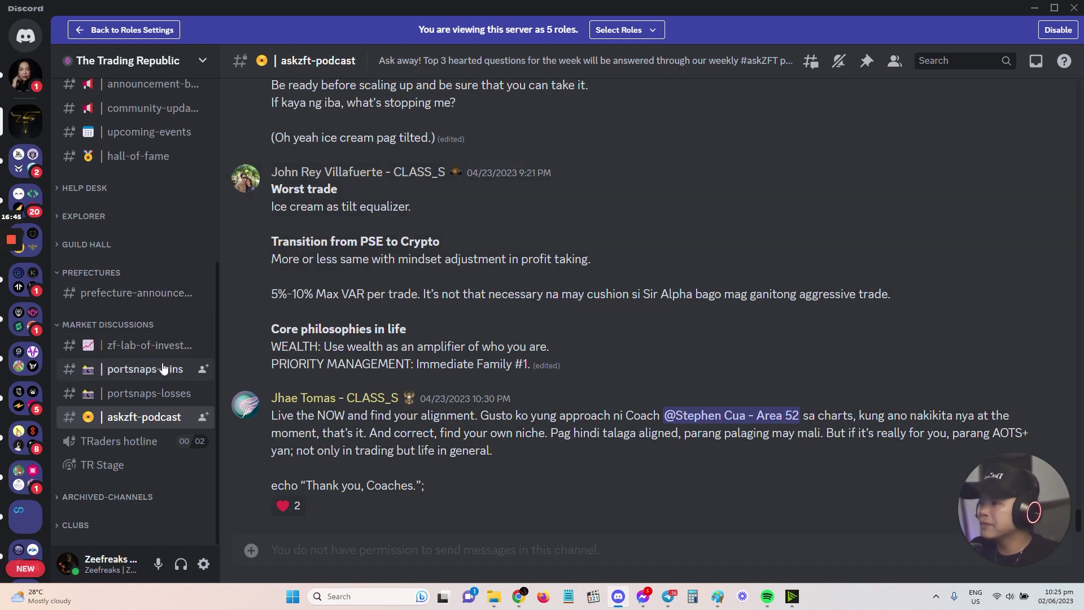
- Open zf-lab-of-investments-and-experiments and scroll through its posts to the Monday Market Update
left_click(143, 351)
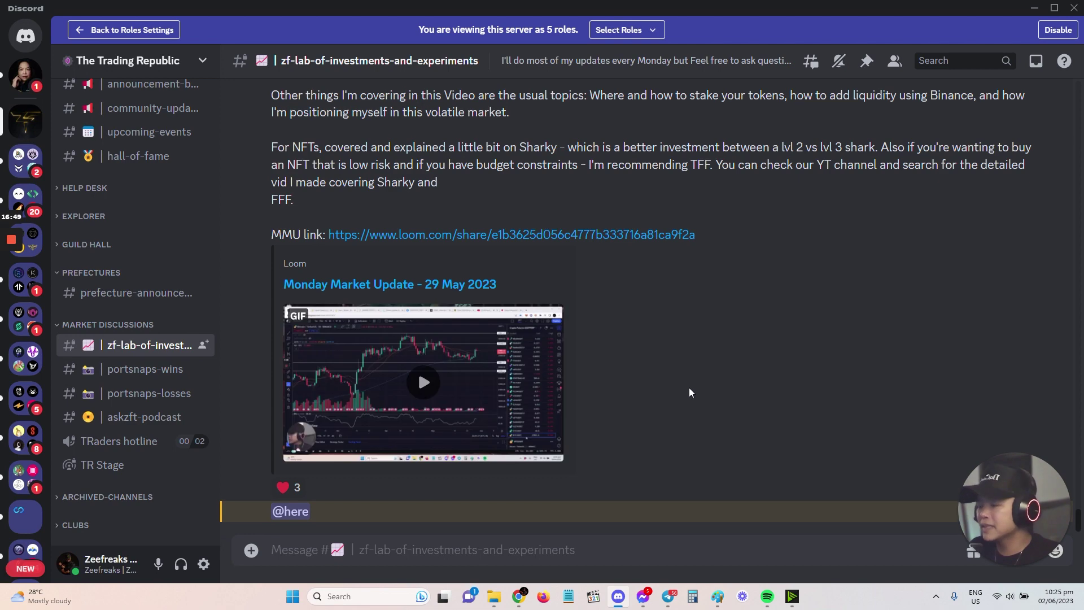
scroll(689, 387, "up", 5)
scroll(700, 394, "up", 10)
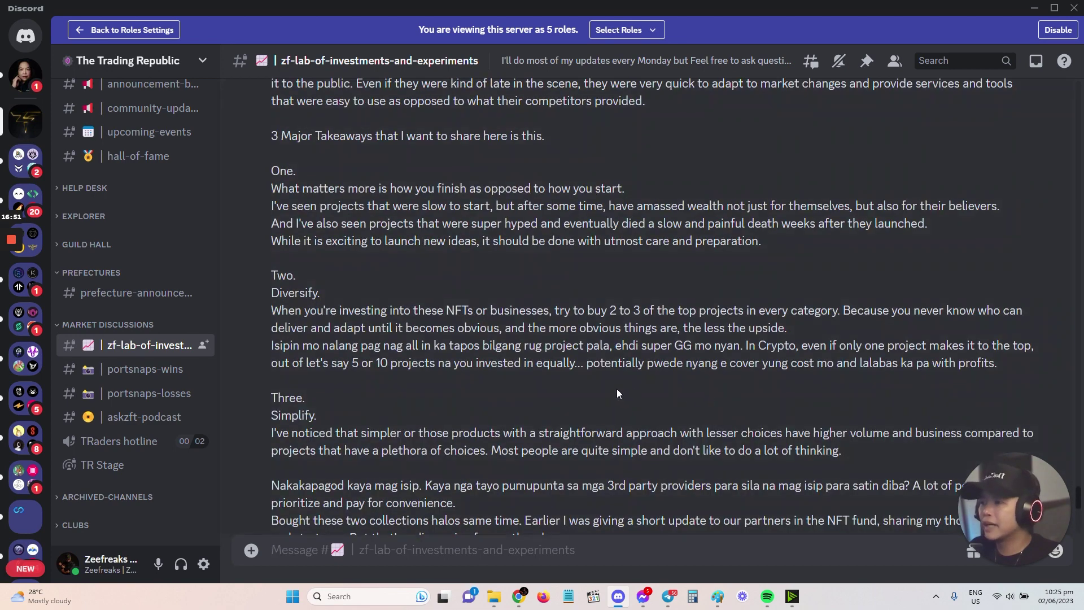
scroll(617, 388, "up", 10)
scroll(615, 388, "up", 3)
scroll(620, 387, "down", 15)
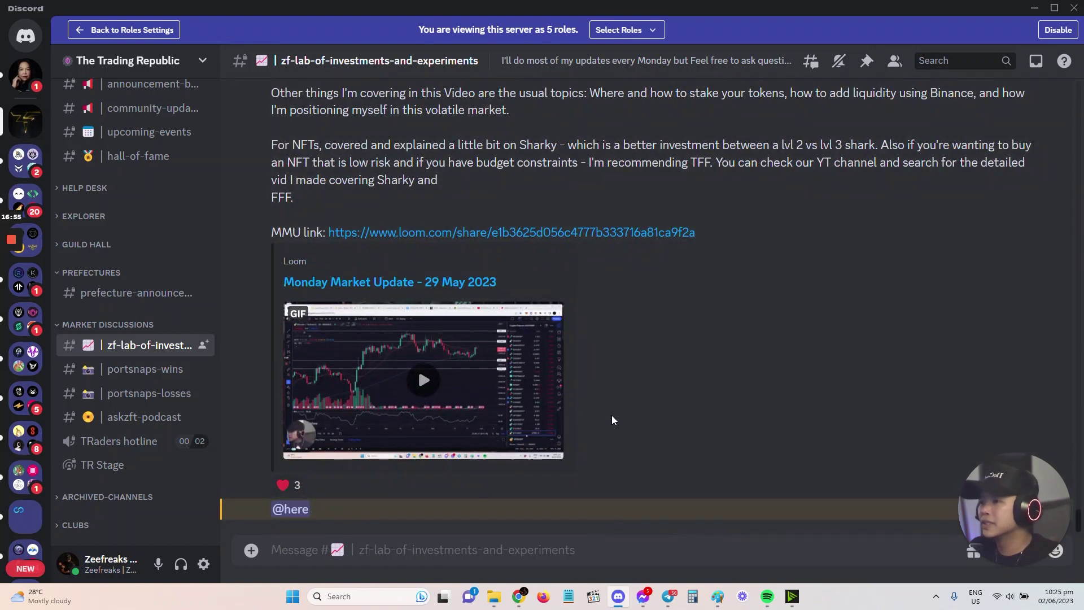
scroll(129, 407, "up", 5)
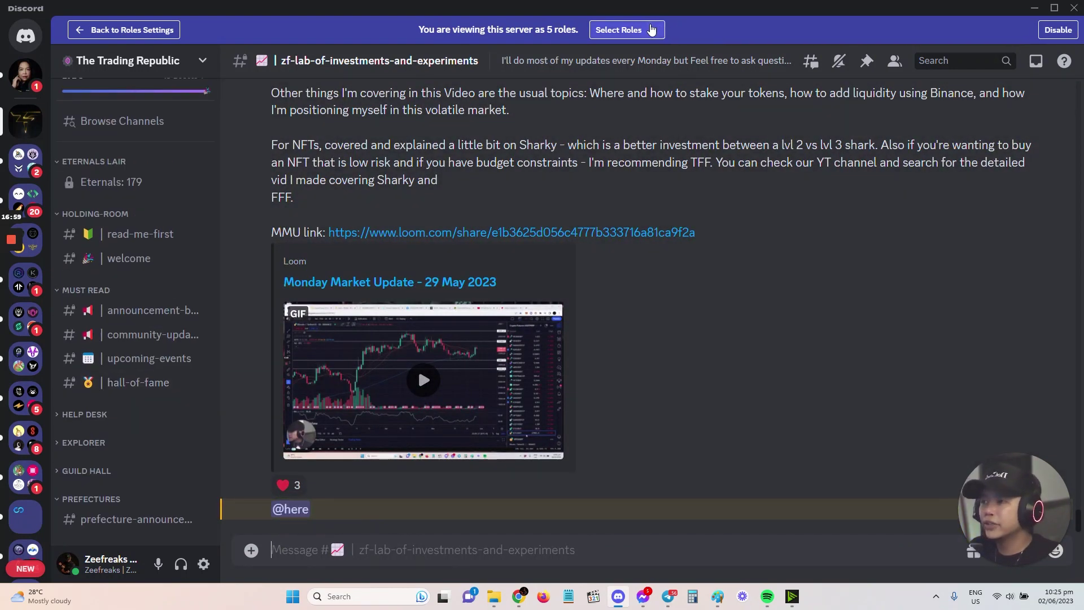
- Search the preview's role list for 'citi', then clear the search and review all roles
left_click(660, 33)
type("citi")
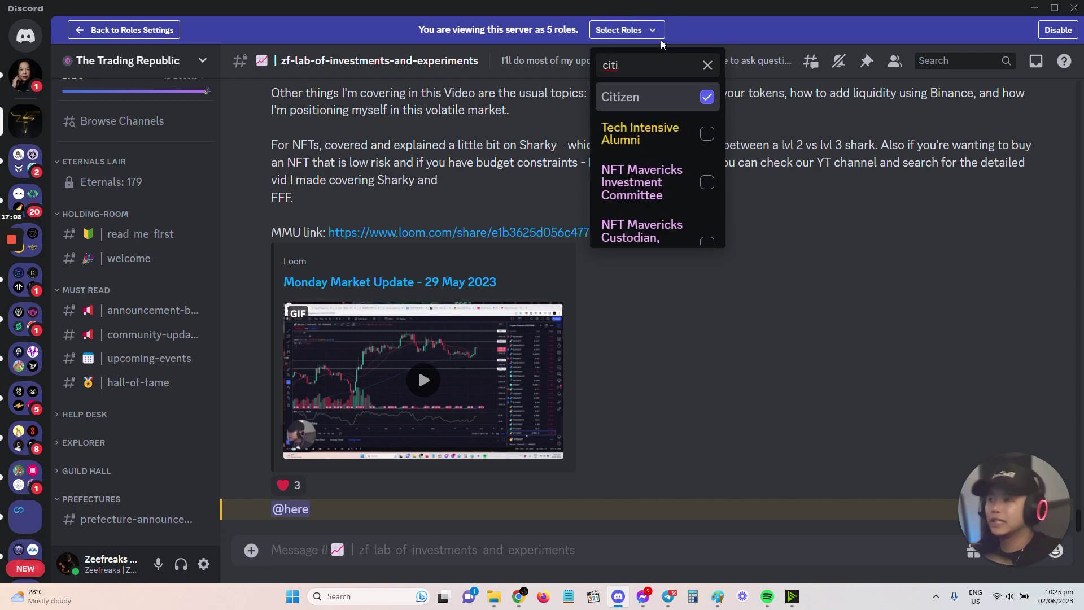
scroll(691, 177, "down", 5)
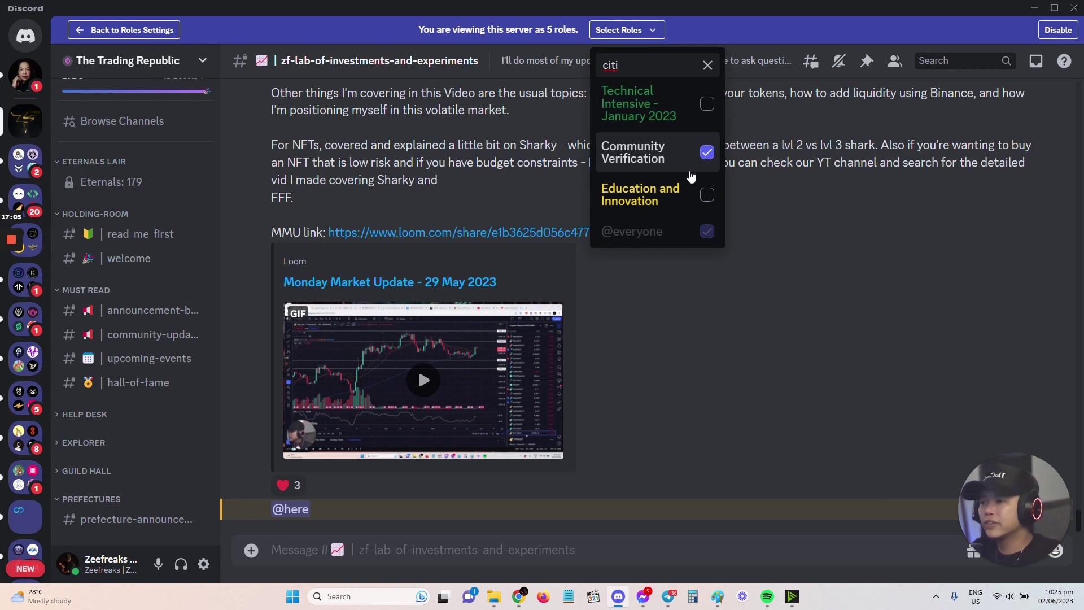
scroll(691, 176, "up", 5)
left_click(707, 65)
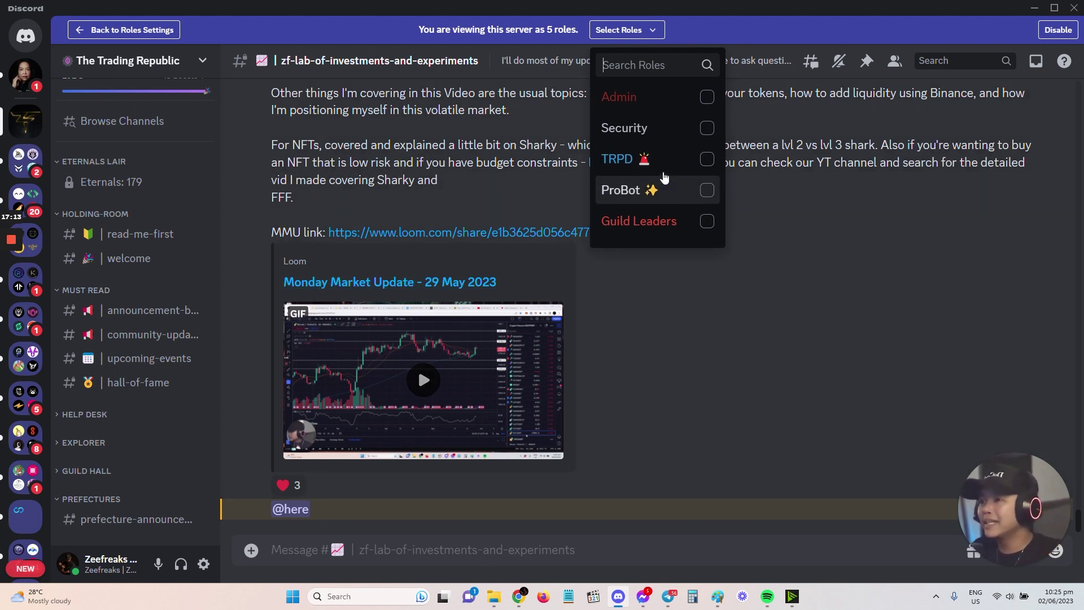
scroll(663, 177, "down", 5)
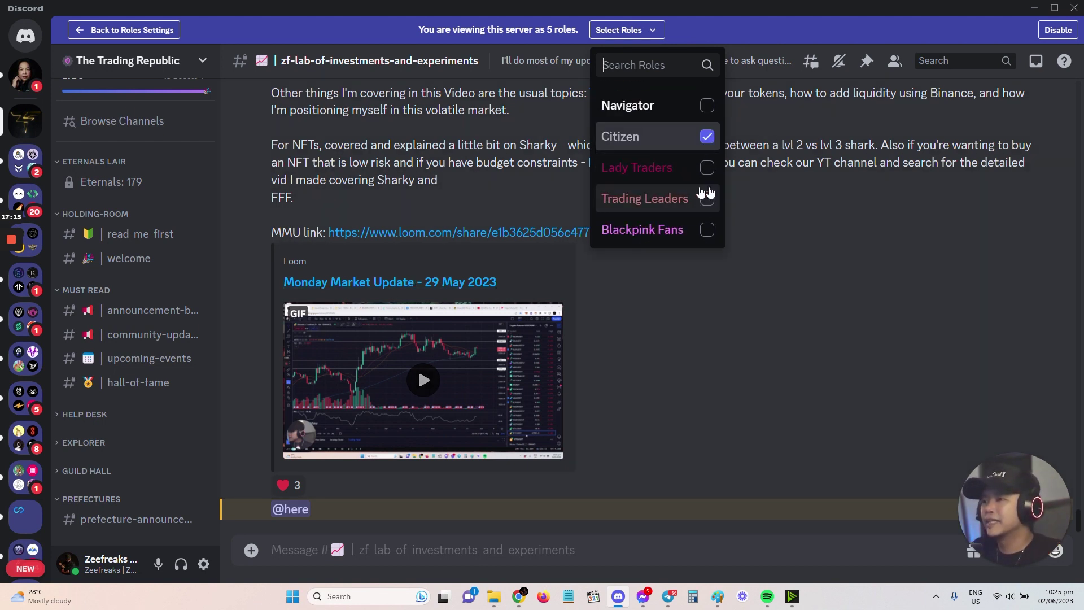
scroll(697, 192, "down", 3)
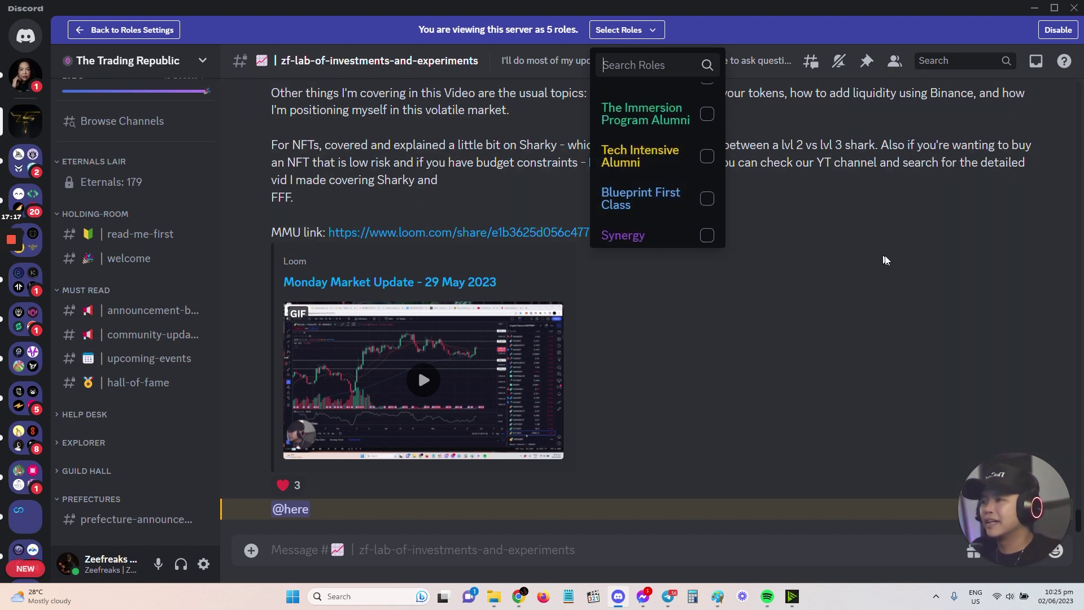
left_click(865, 305)
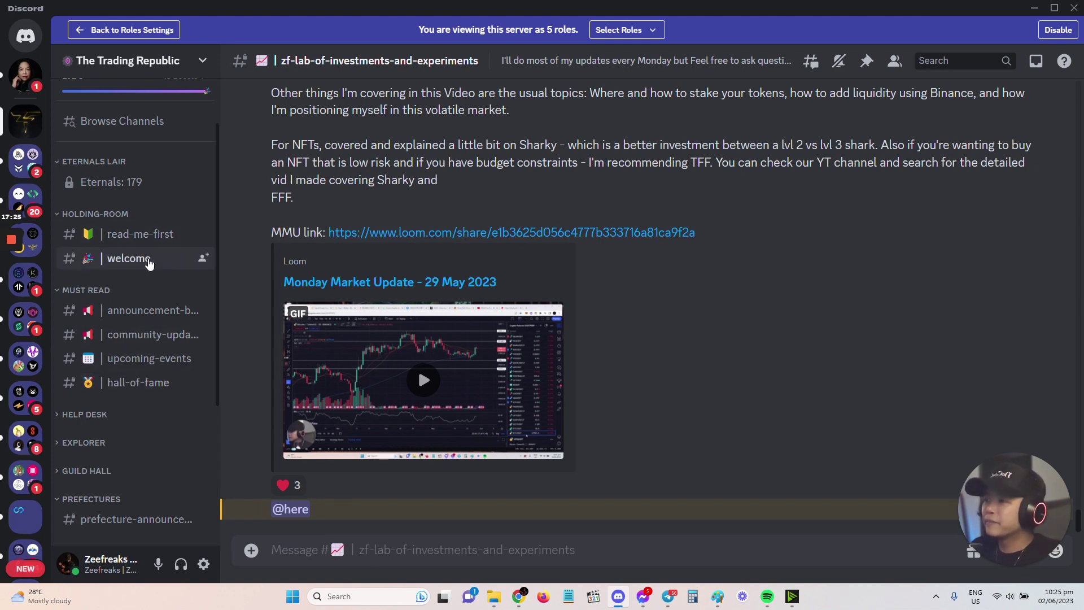
left_click(148, 259)
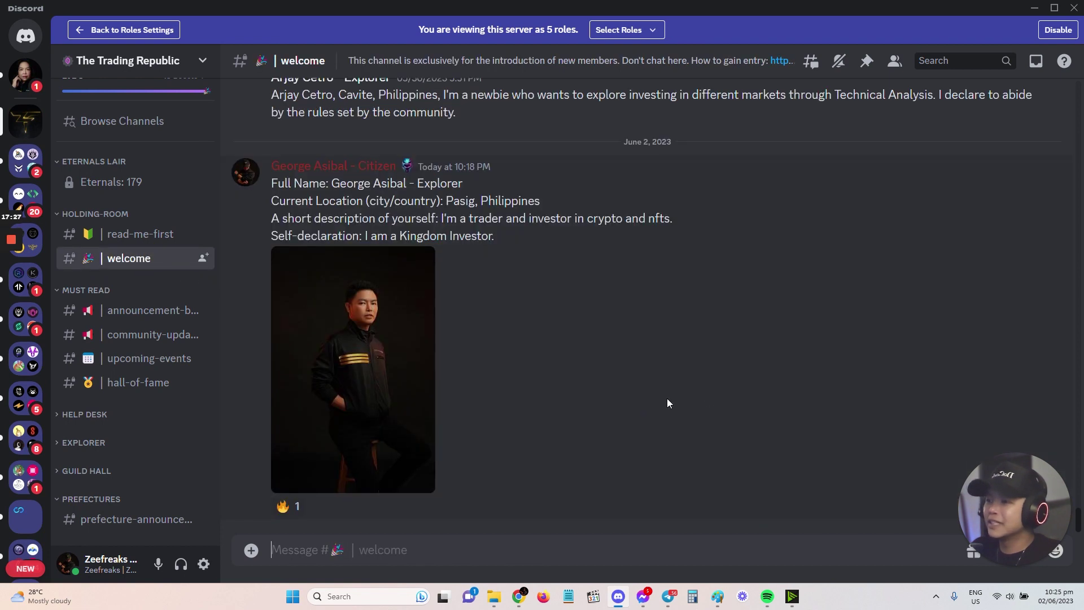
scroll(711, 444, "up", 1)
scroll(714, 443, "up", 5)
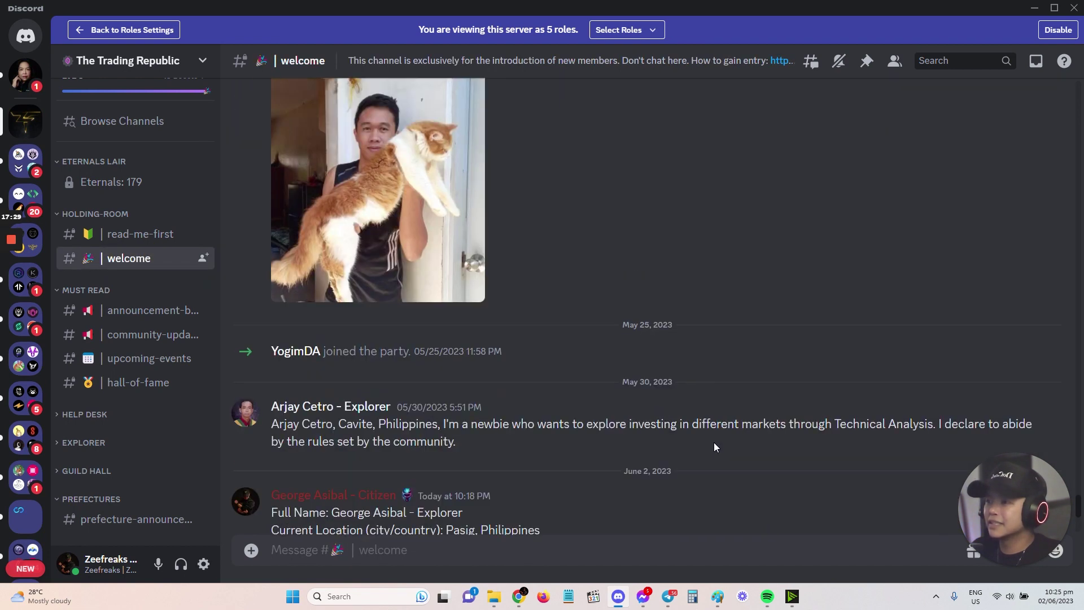
scroll(715, 444, "down", 5)
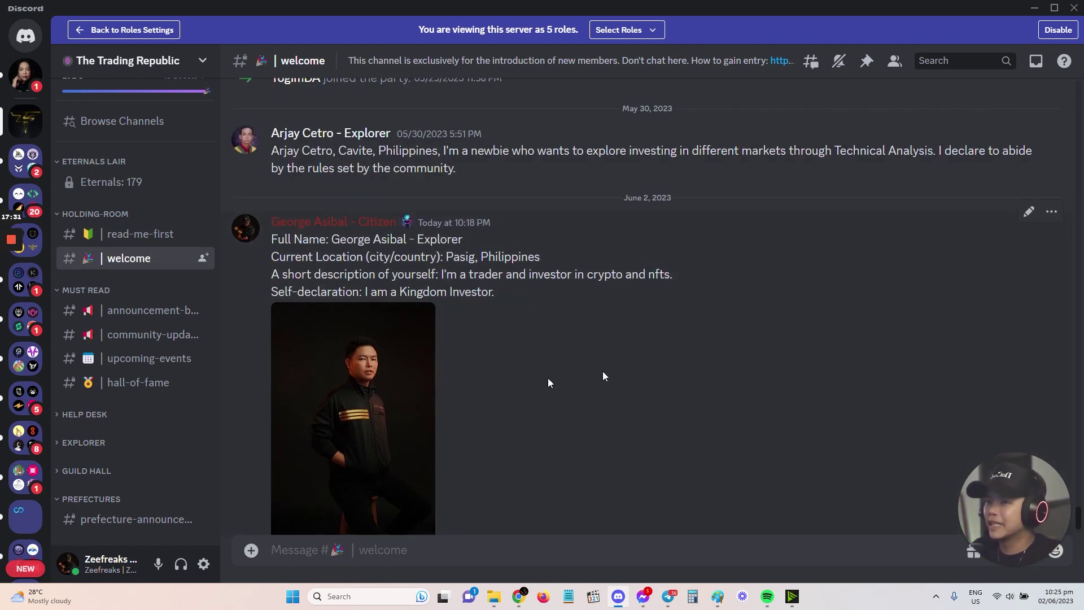